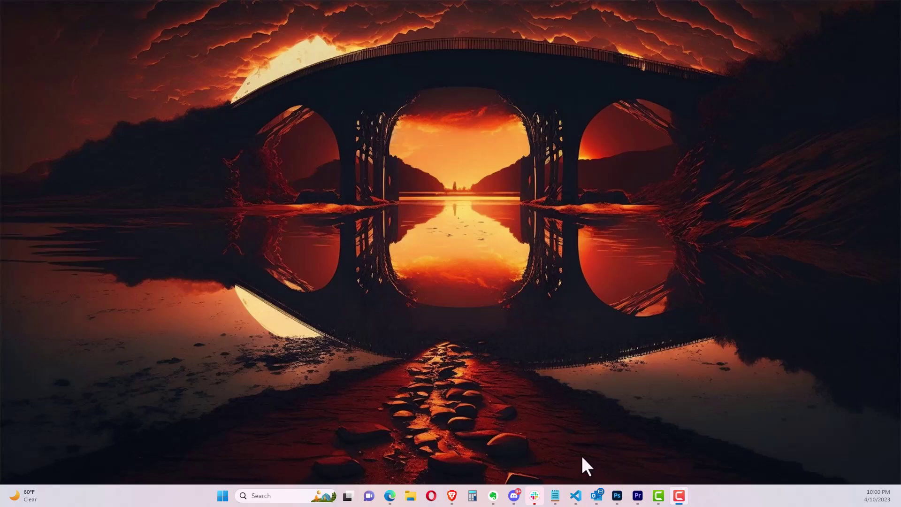
- Switch to Discord's Midjourney Bot conversation and move its window nearer the middle of the desktop
left_click(514, 496)
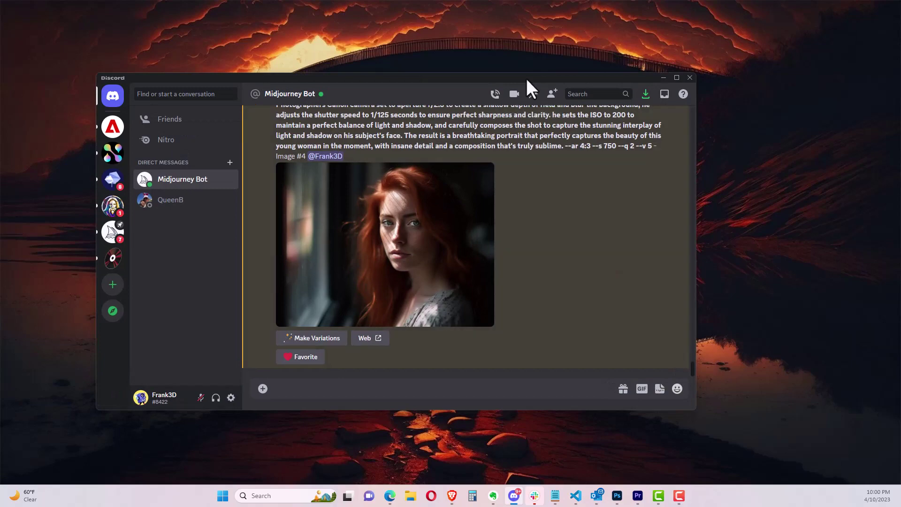
left_click_drag(527, 79, 589, 102)
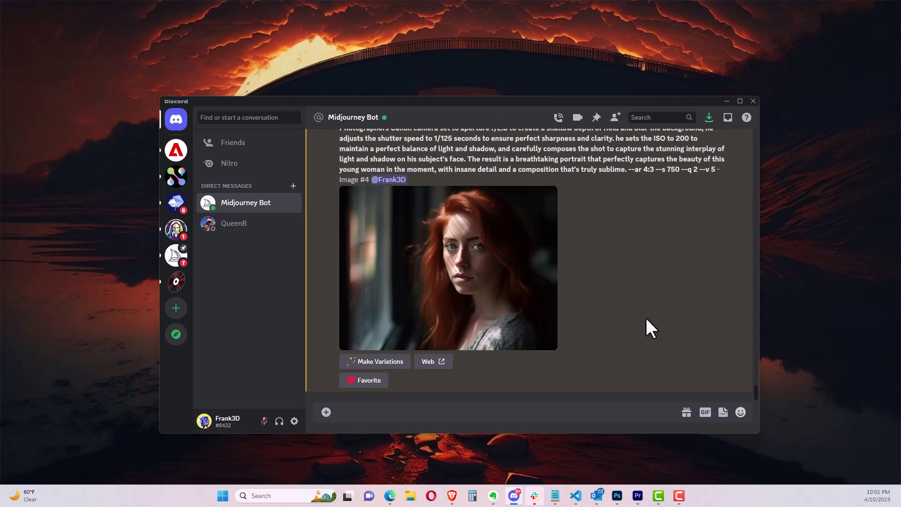
scroll(641, 315, "up", 1)
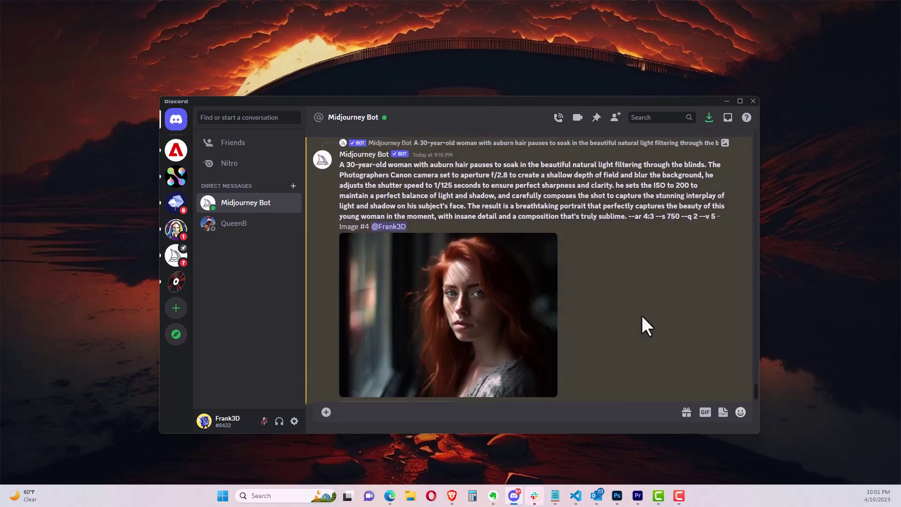
scroll(641, 315, "down", 1)
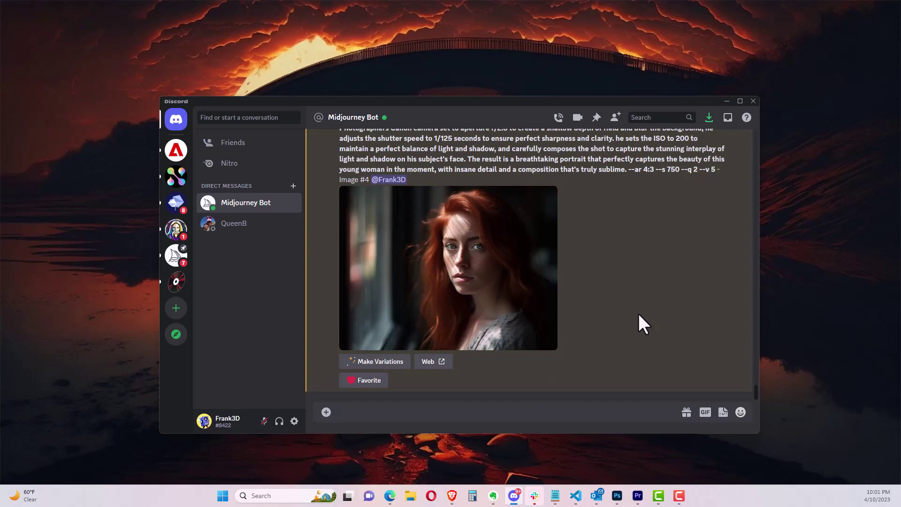
- Look through the earlier Midjourney Bot results for the chrysanthemum and lemon patterns made with --tile, and return to the newest message
left_click_drag(754, 389, 738, 140)
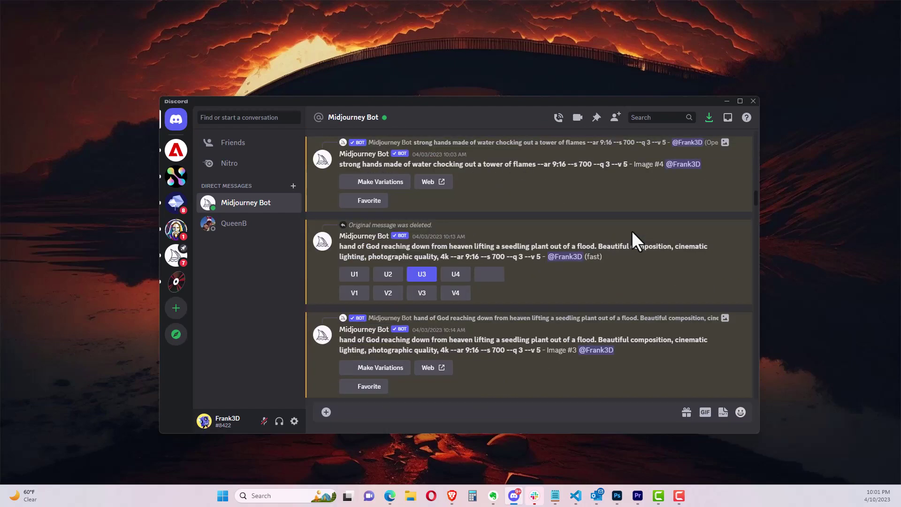
scroll(633, 232, "up", 7)
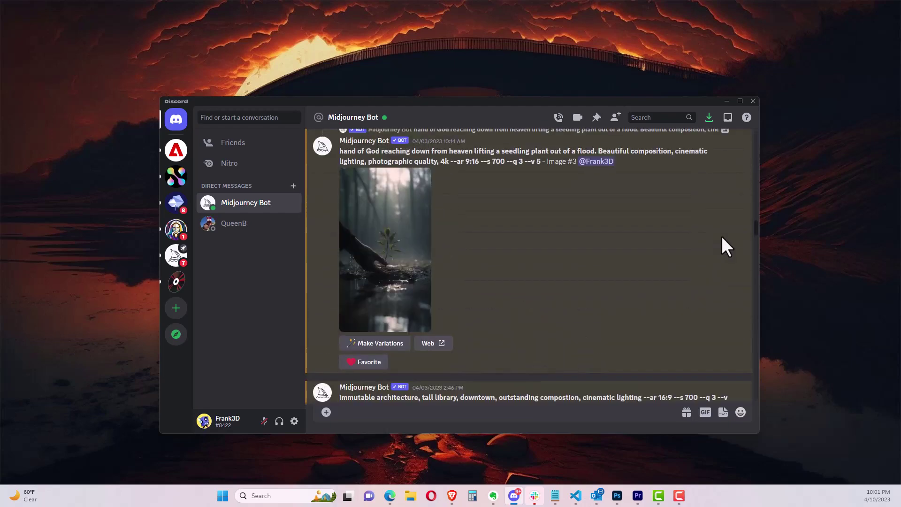
left_click_drag(753, 231, 755, 185)
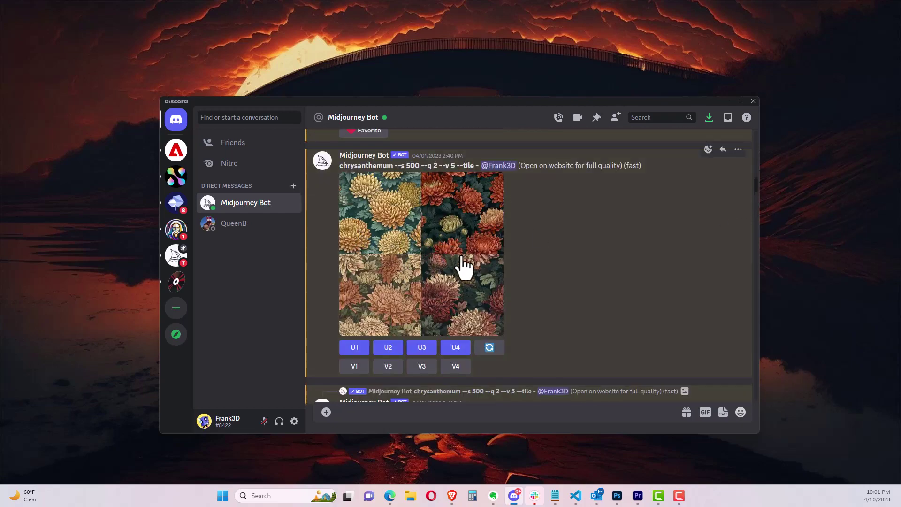
scroll(516, 267, "up", 5)
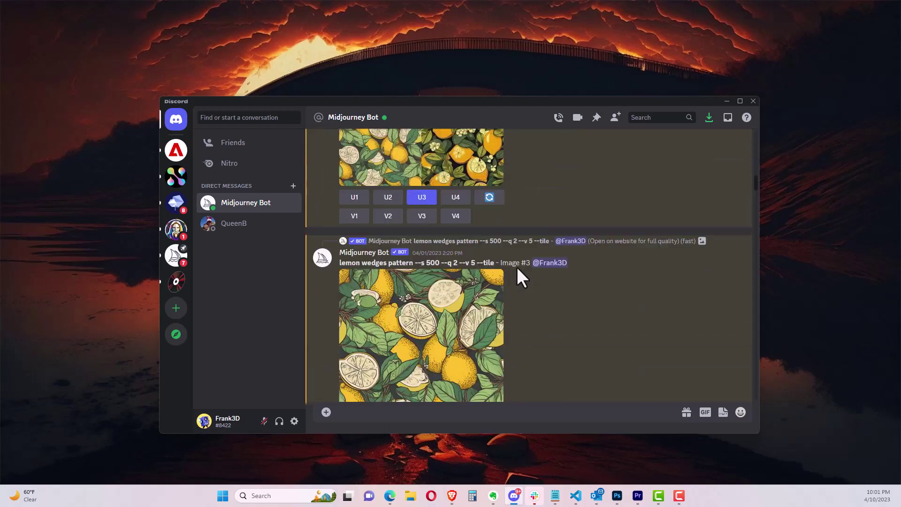
scroll(516, 266, "up", 10)
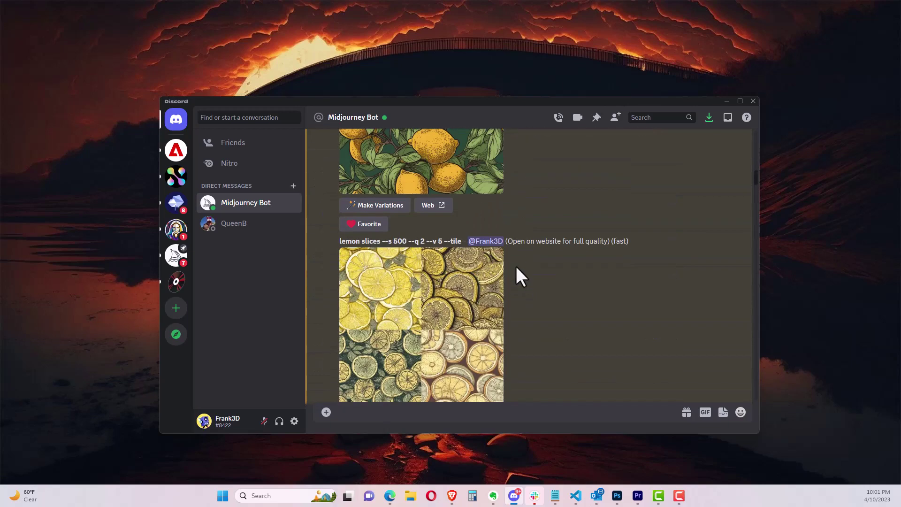
scroll(514, 269, "up", 1)
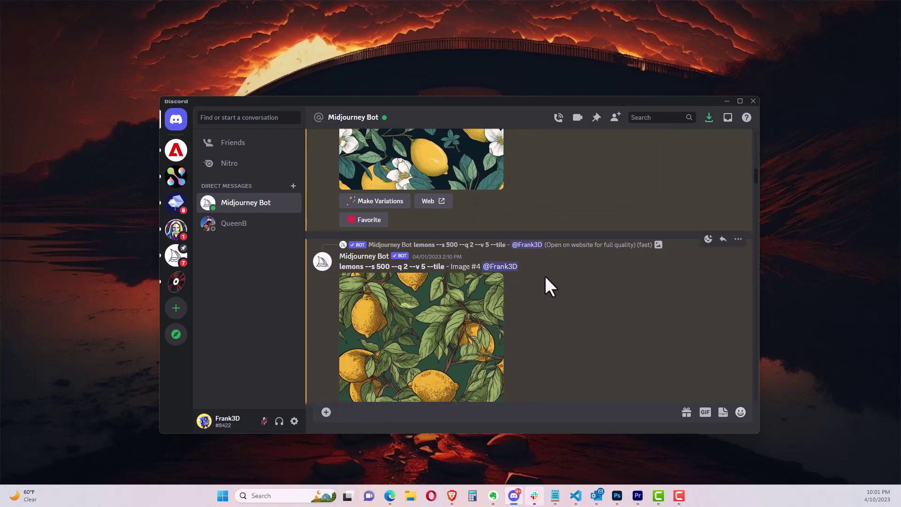
scroll(546, 276, "up", 3)
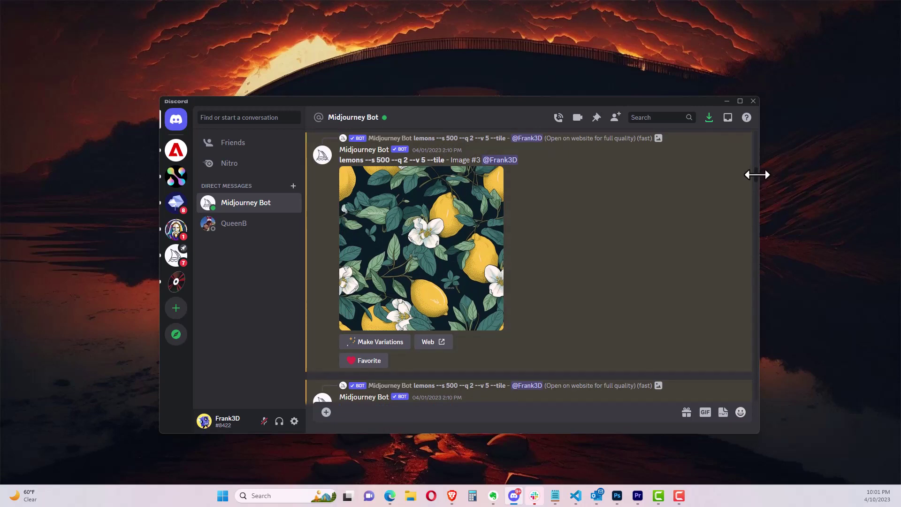
left_click_drag(754, 172, 750, 395)
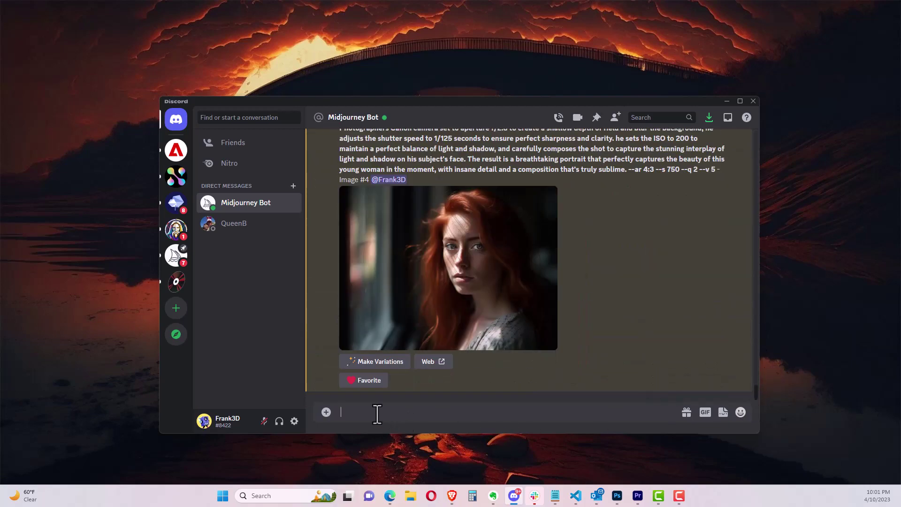
type("/imagine")
key("BackSpace")
key("BackSpace")
key("BackSpace")
key("BackSpace")
key("BackSpace")
key("BackSpace")
key("BackSpace")
key("BackSpace")
- Send the Midjourney Bot an /imagine command with the prompt "botanical --tile --v 5"
type("/")
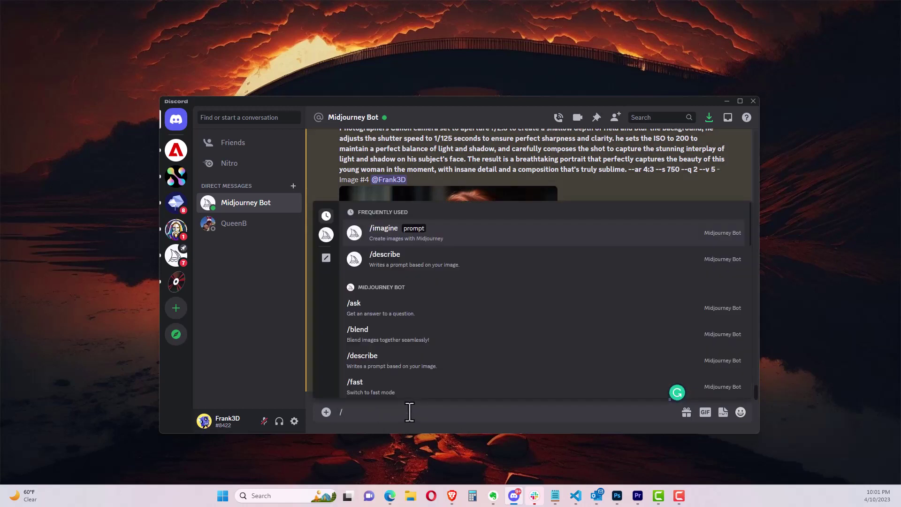
left_click(402, 245)
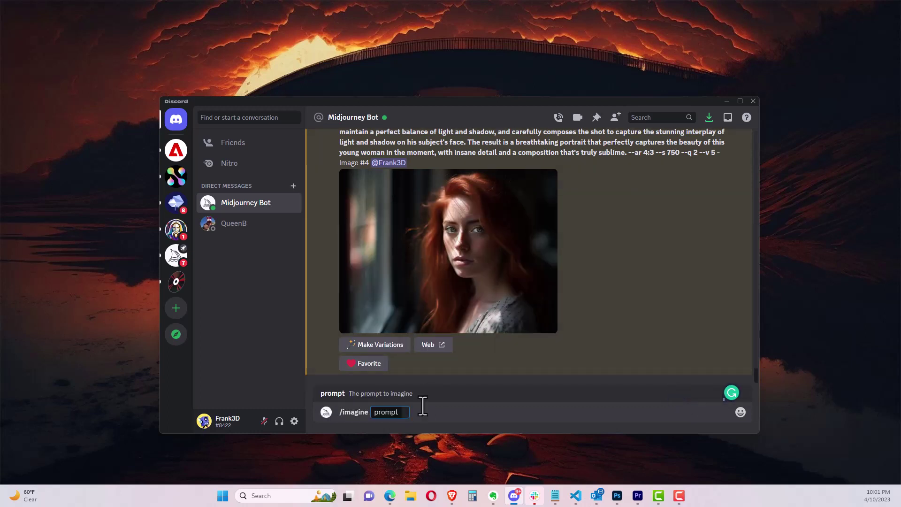
type("botanical --tile")
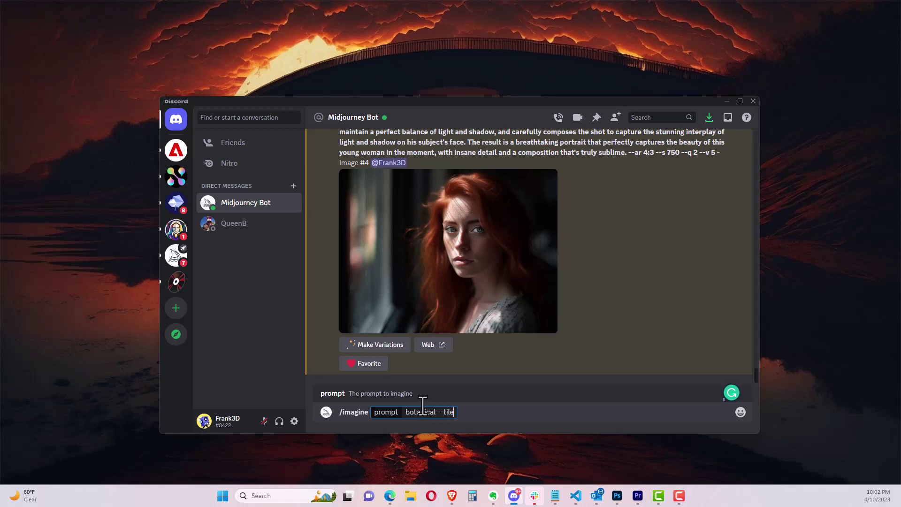
type(" --v 5")
key("Return")
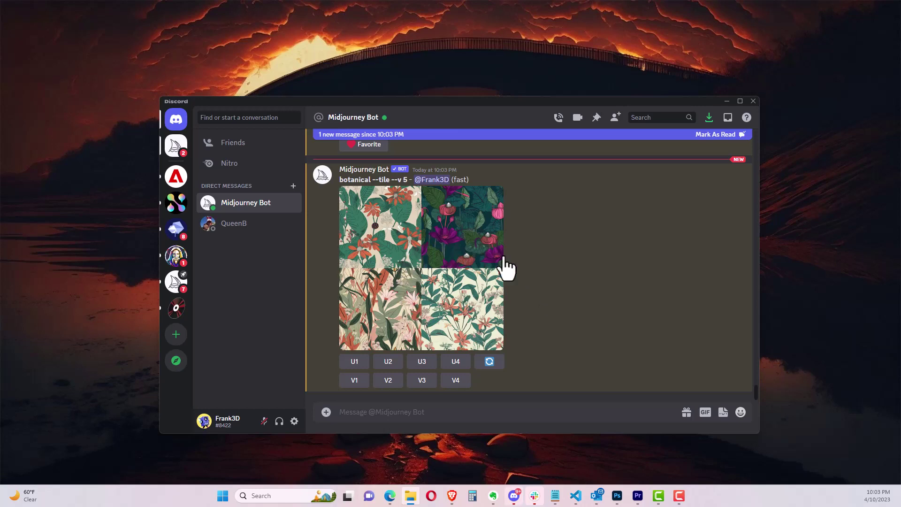
- View the generated botanical image grid enlarged, close the preview, and upscale the fourth image
left_click(480, 323)
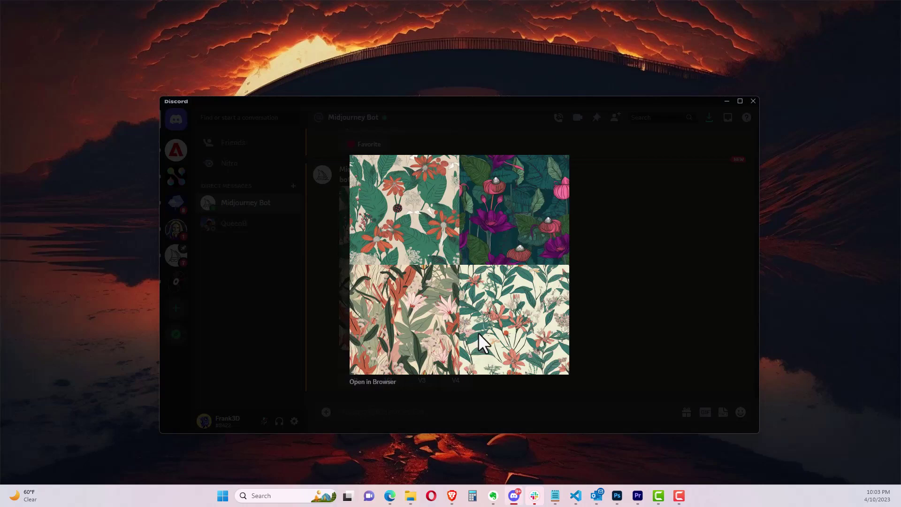
left_click(585, 302)
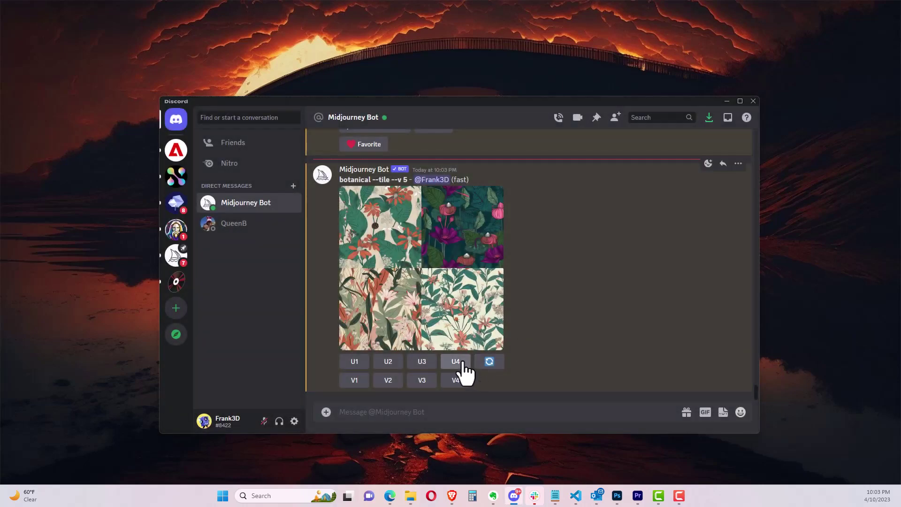
left_click(463, 363)
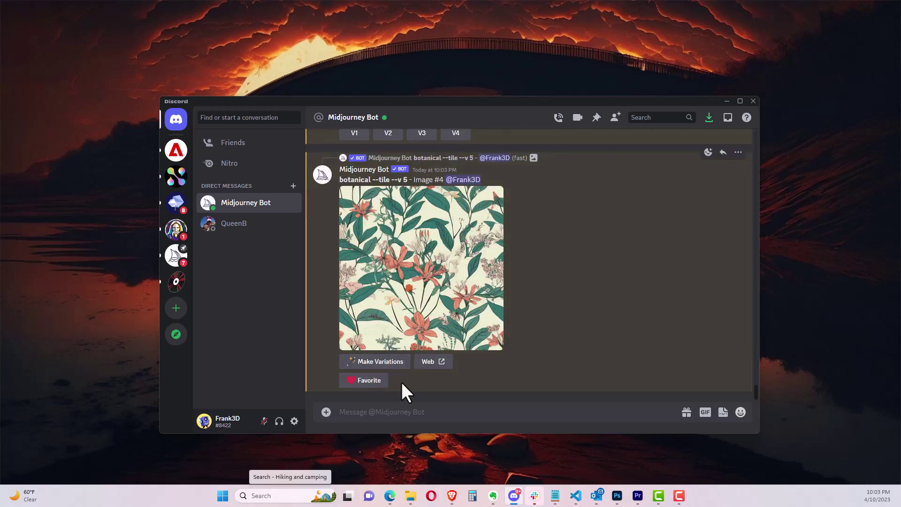
- Save the upscaled botanical image to the Downloads folder under its suggested file name
right_click(423, 280)
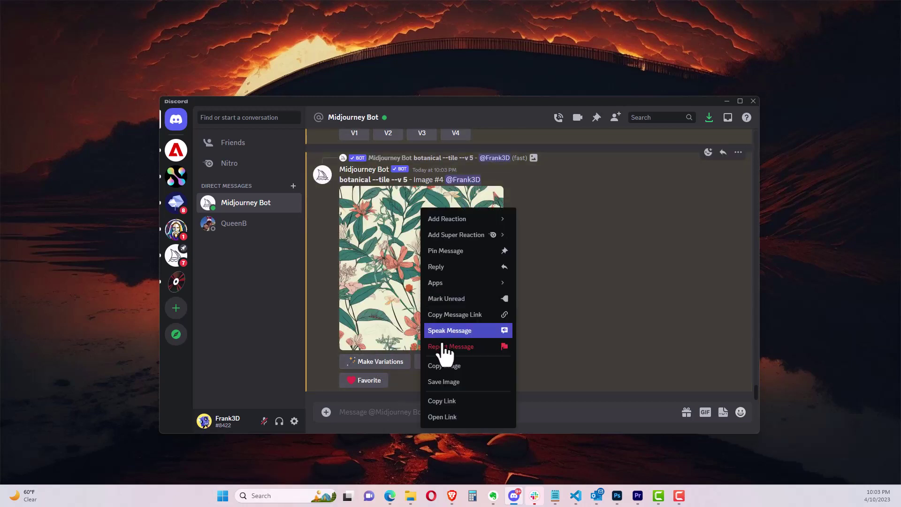
left_click(450, 381)
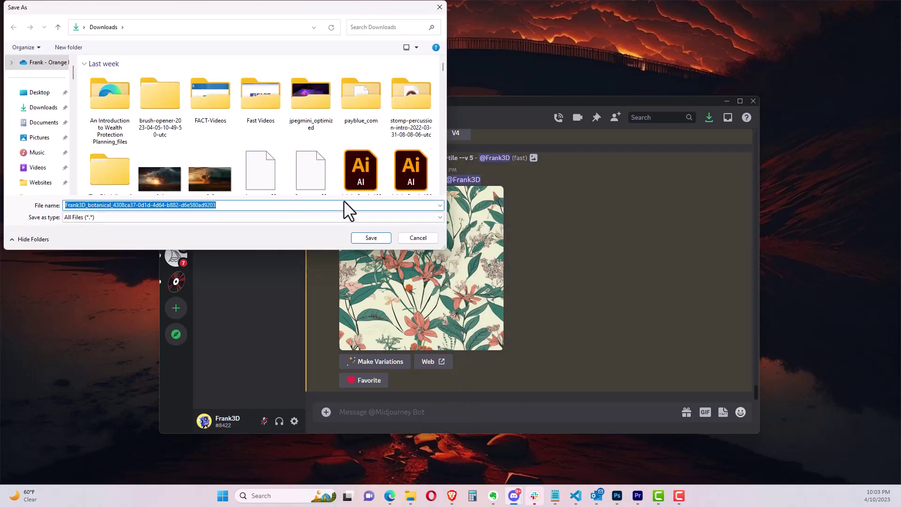
left_click(378, 243)
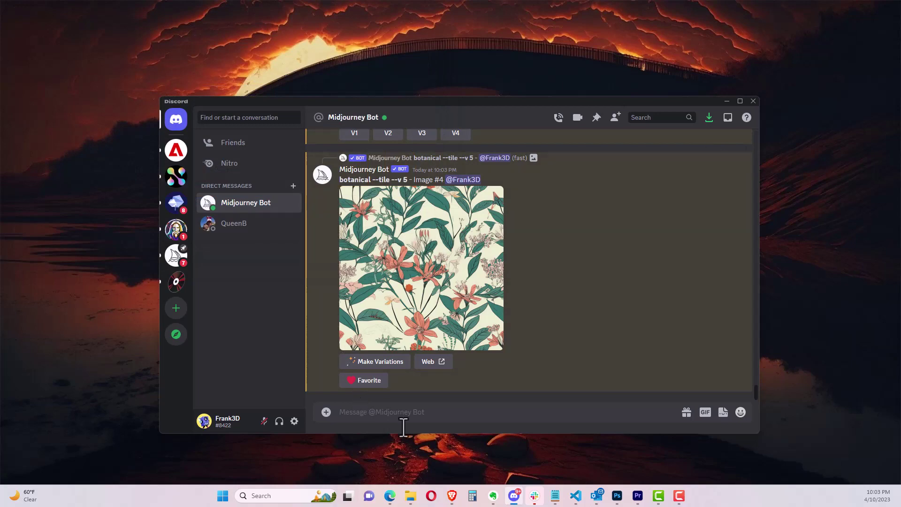
- Switch to the Brave browser and search the web for "tile pattern checker" in a new tab
mouse_move(453, 496)
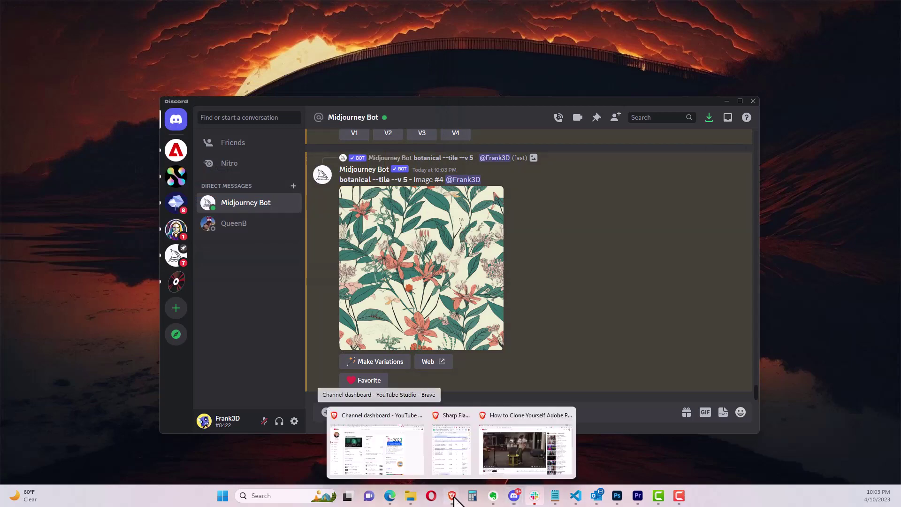
mouse_move(423, 427)
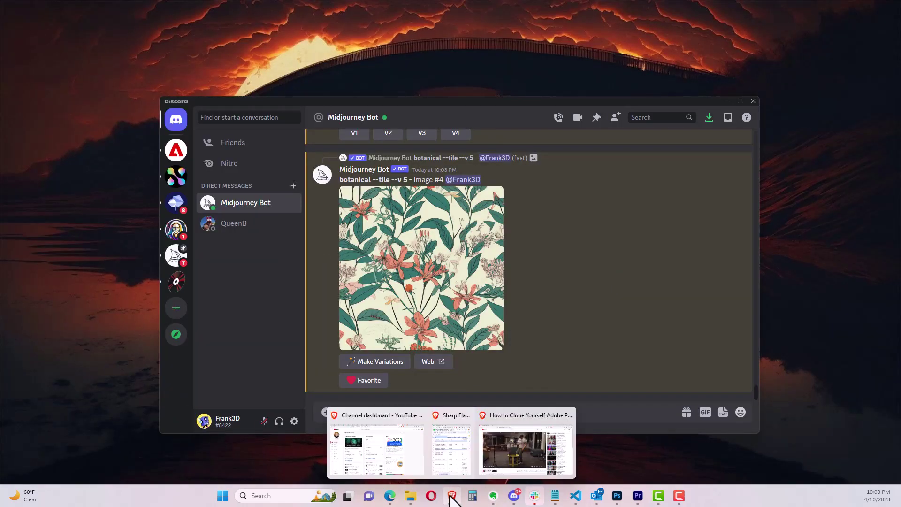
left_click(397, 418)
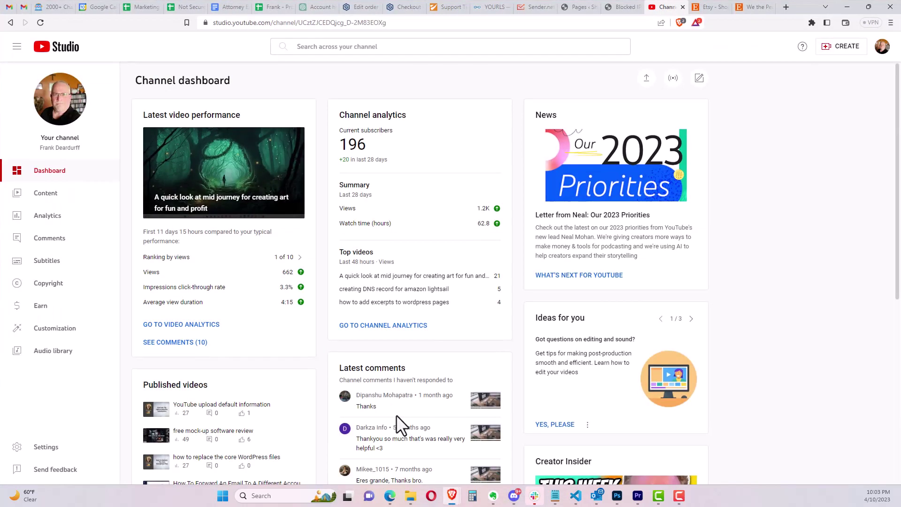
left_click(779, 8)
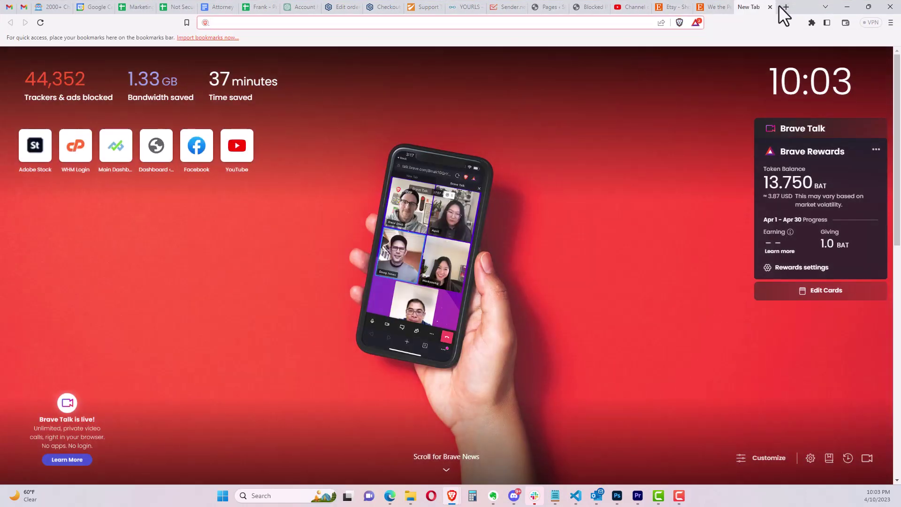
type("tile patt")
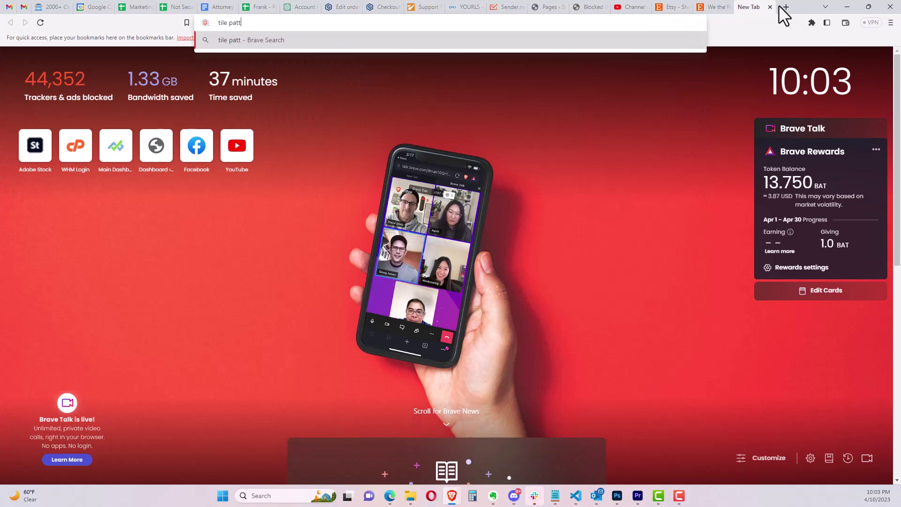
type("ern checker")
key("Return")
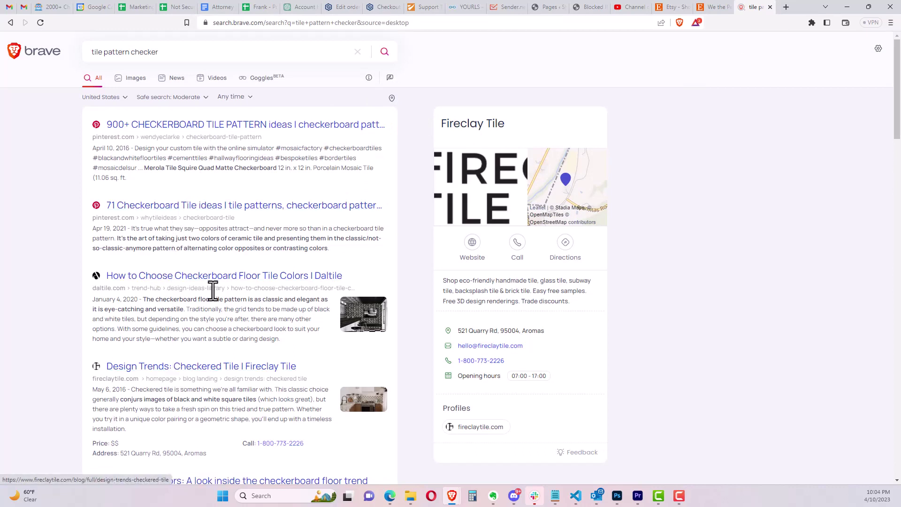
- Search for "test repeating pattern" instead and open the Repeating Pattern Tester page from Bardot Brush
double_click(232, 53)
left_click(232, 52)
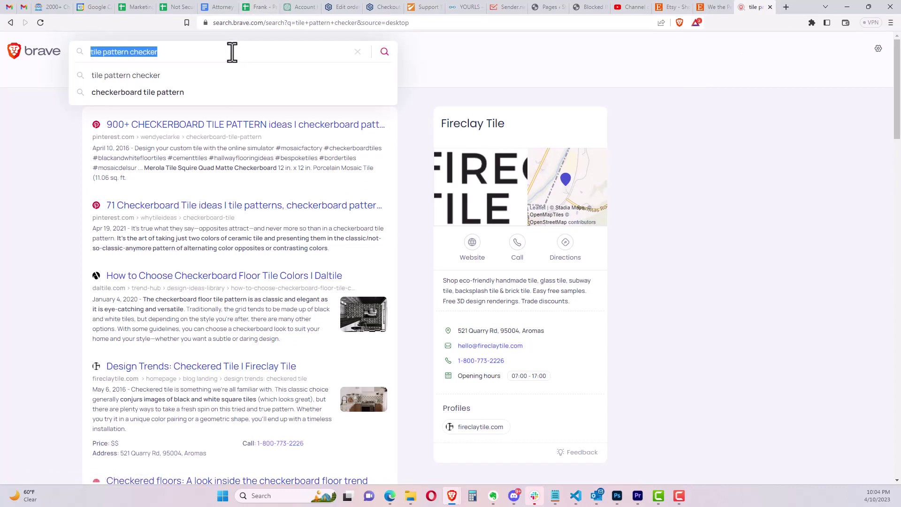
type("test")
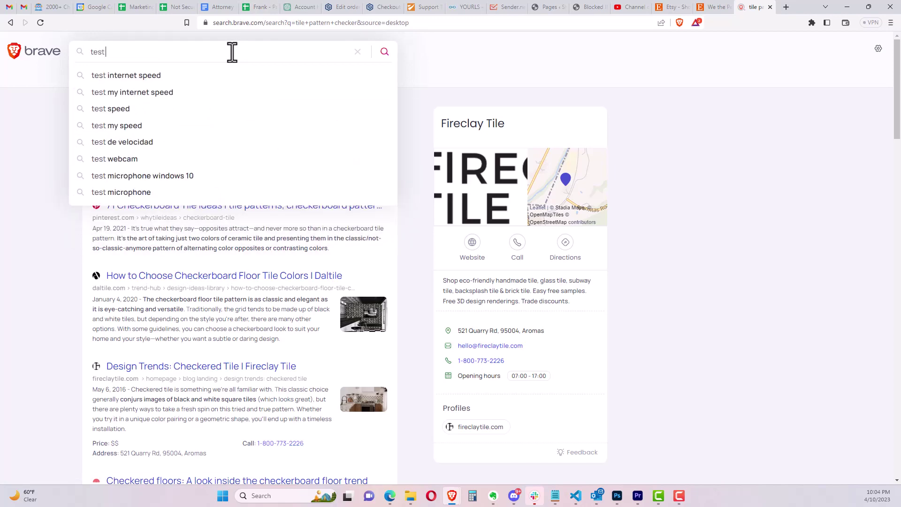
type(" repe")
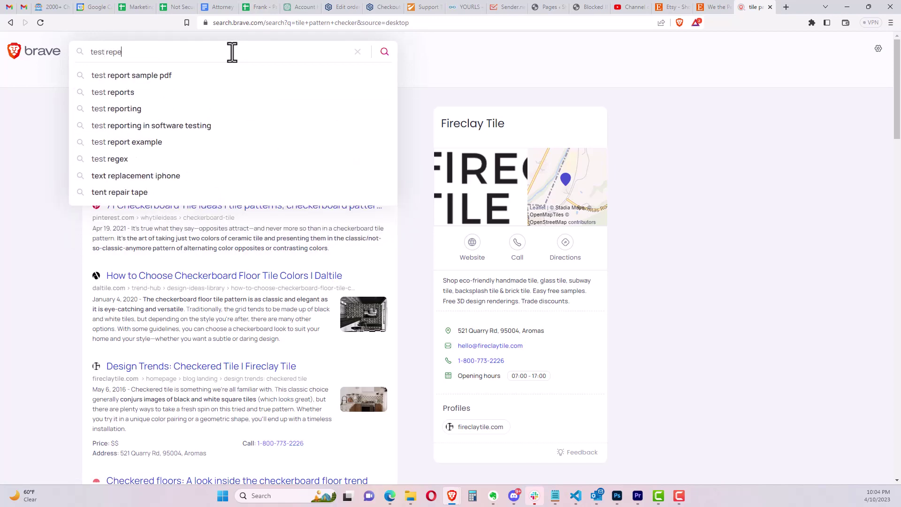
type("atign")
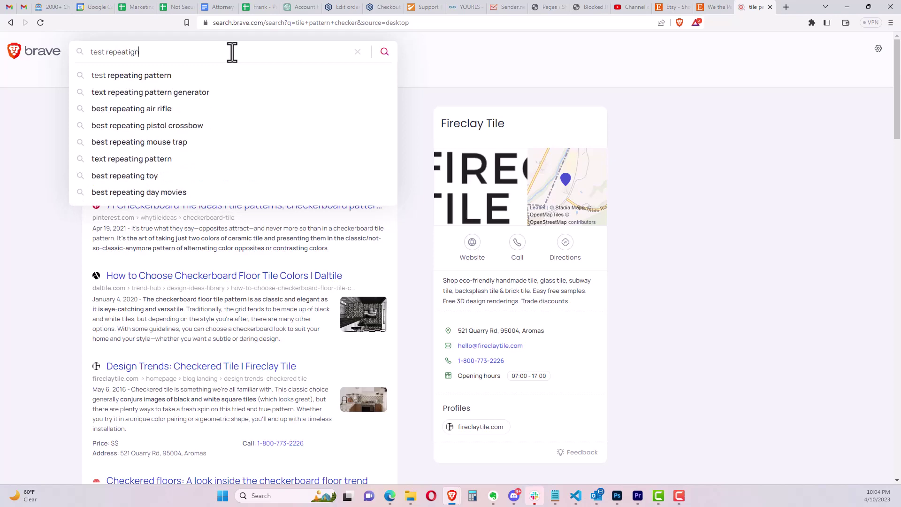
key("Down")
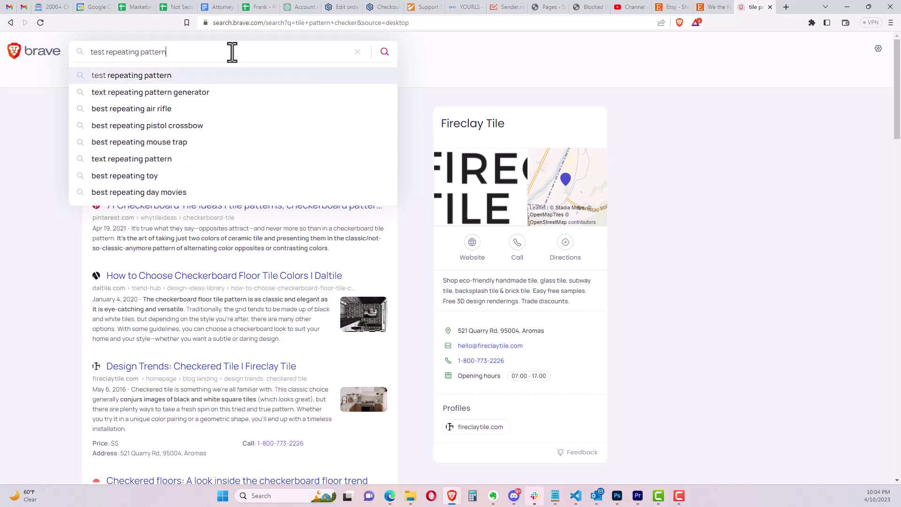
key("Return")
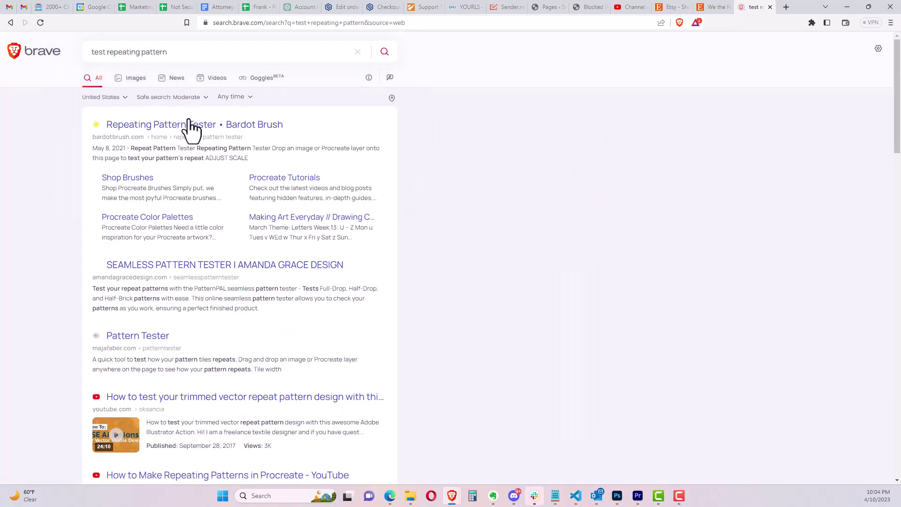
left_click(188, 123)
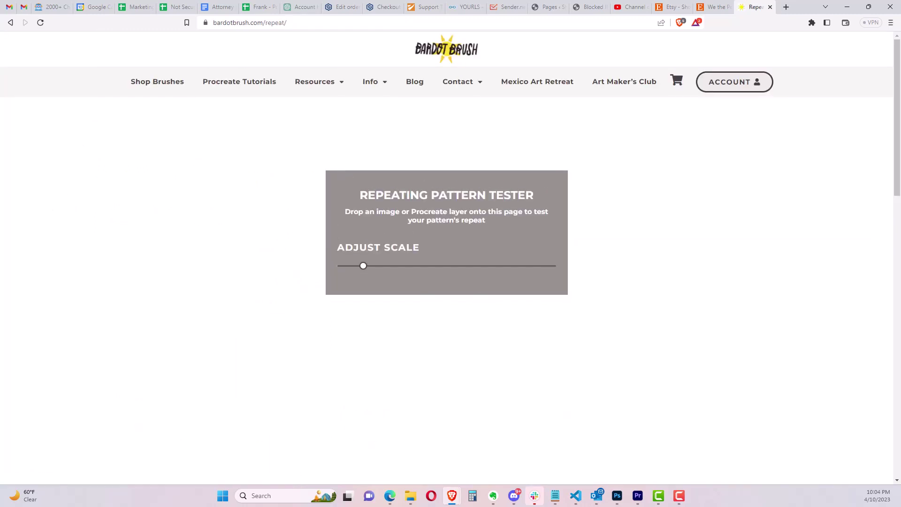
- Load the saved botanical image into the Repeating Pattern Tester and enlarge the repeat scale to inspect the seams
key("super+e")
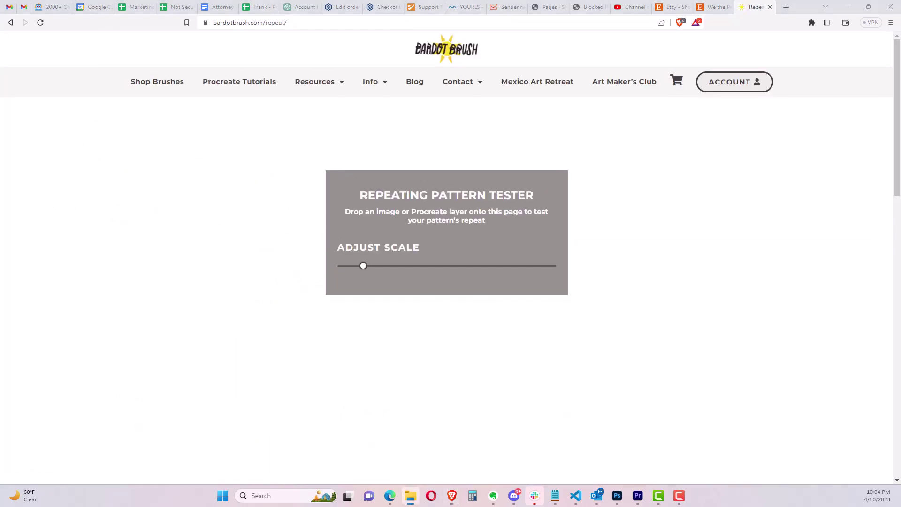
left_click_drag(0, 188, 206, 199)
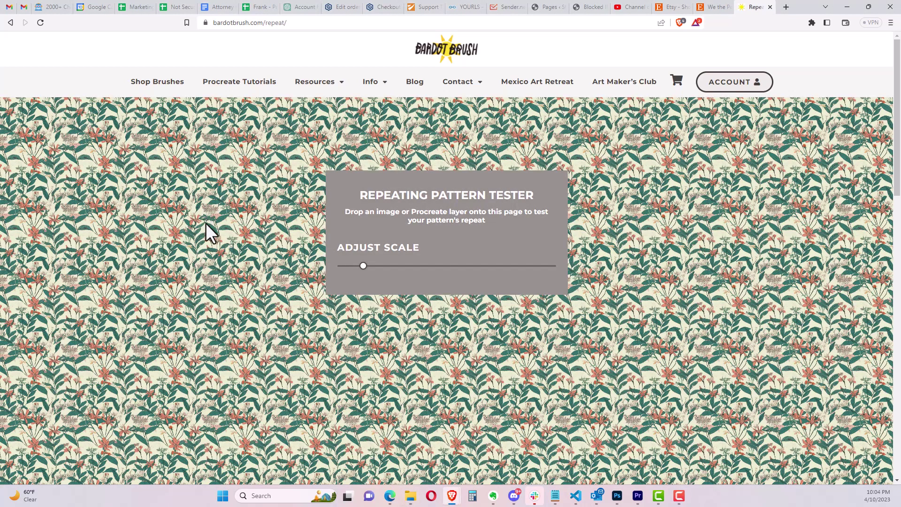
scroll(754, 312, "down", 1)
scroll(754, 310, "down", 4)
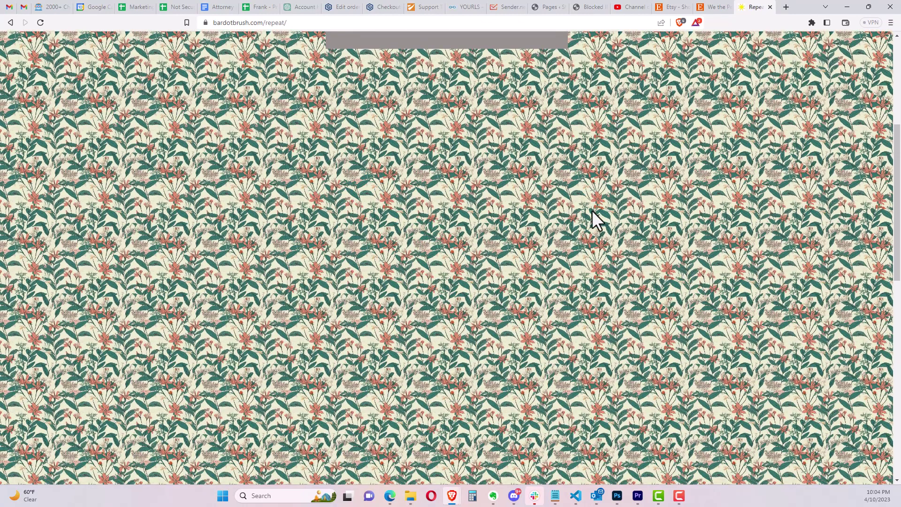
scroll(594, 221, "up", 5)
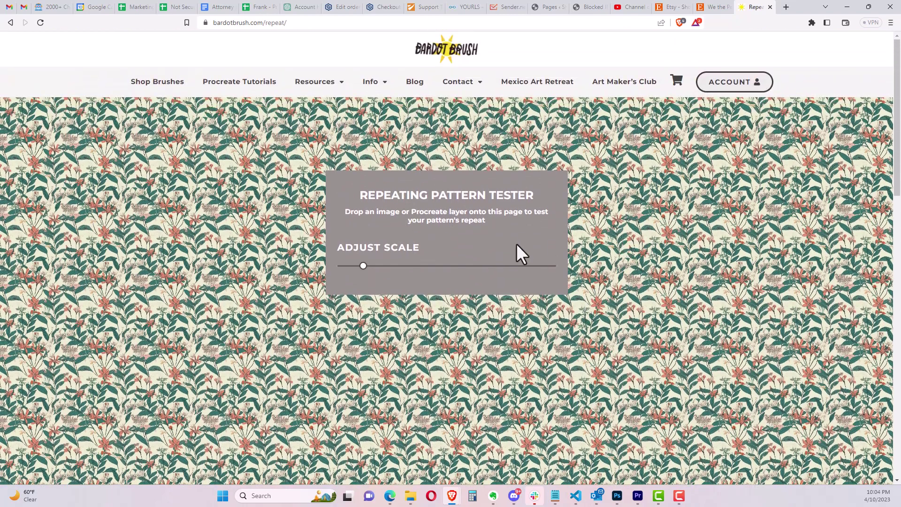
left_click_drag(365, 265, 408, 266)
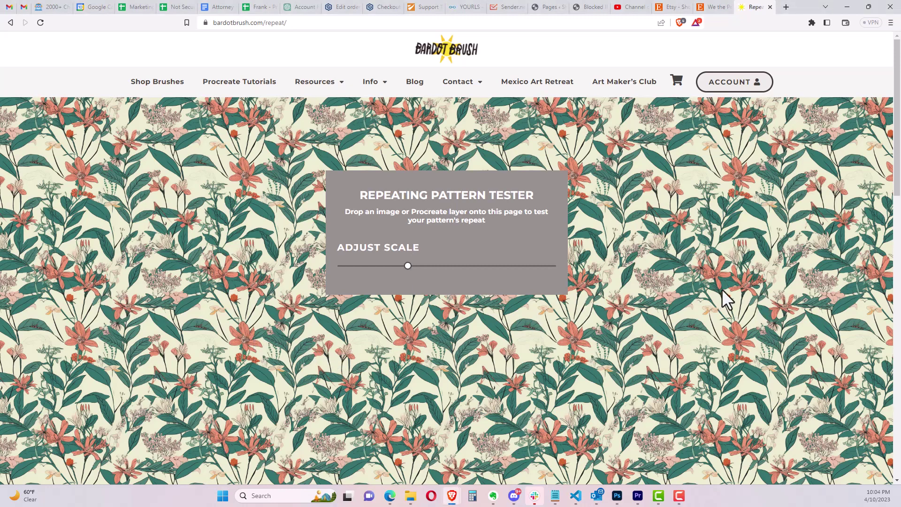
scroll(724, 291, "down", 1)
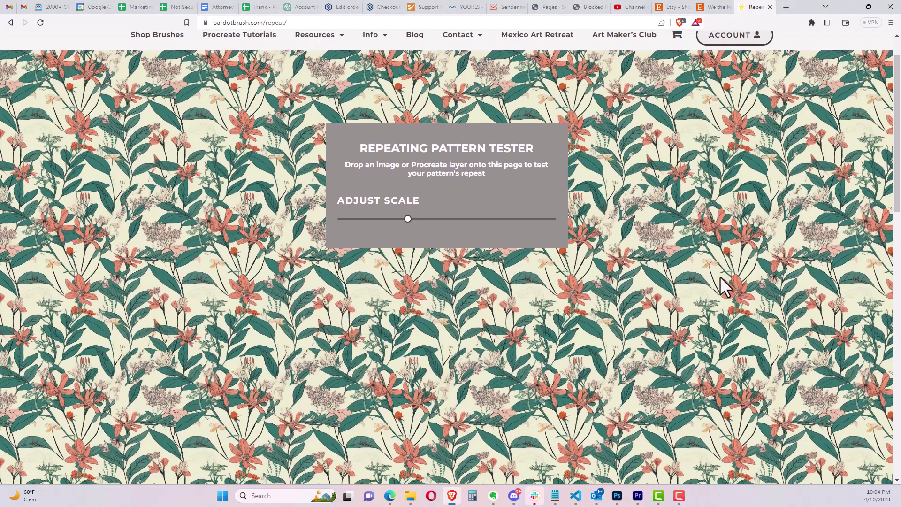
- Switch to the open Etsy listing tab and search the marketplace for "background pattern"
left_click(714, 7)
left_click(286, 49)
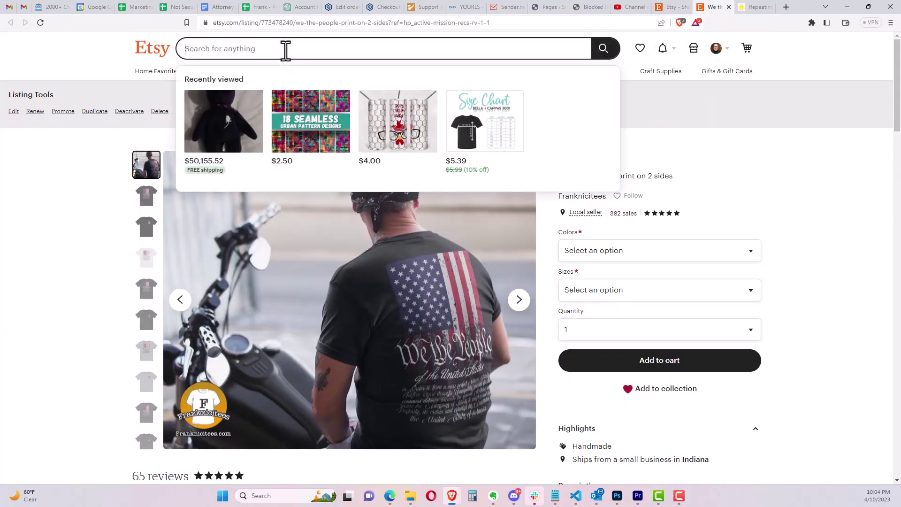
type("backgroun")
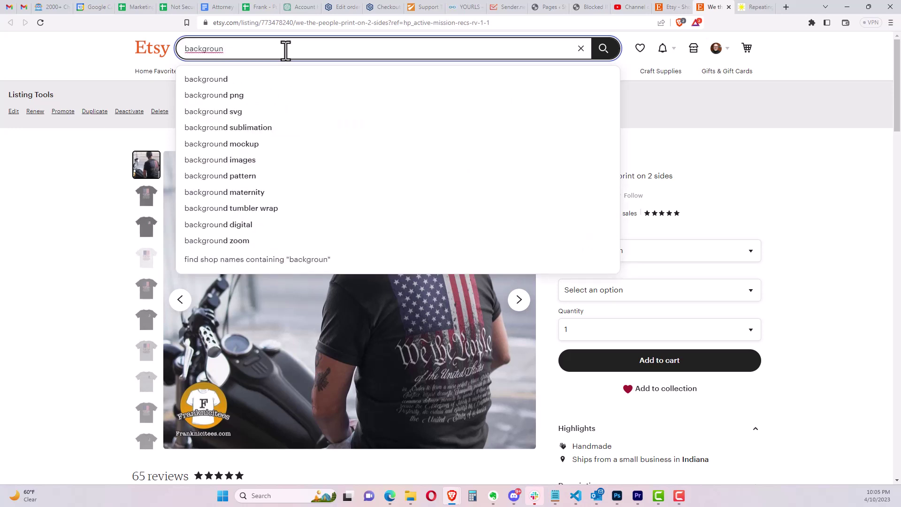
key("Down")
key("Down")
key("Down")
key("Down")
key("Down")
key("Down")
key("Down")
key("Down")
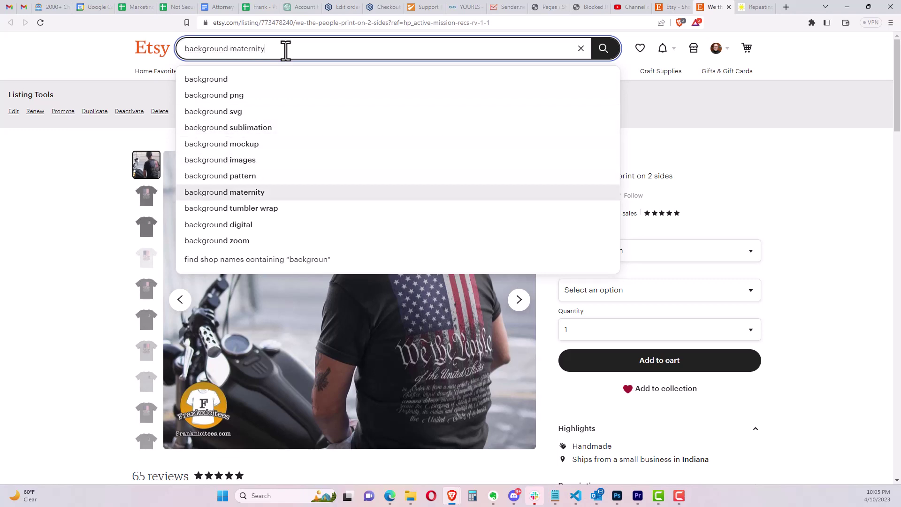
key("Up")
key("Return")
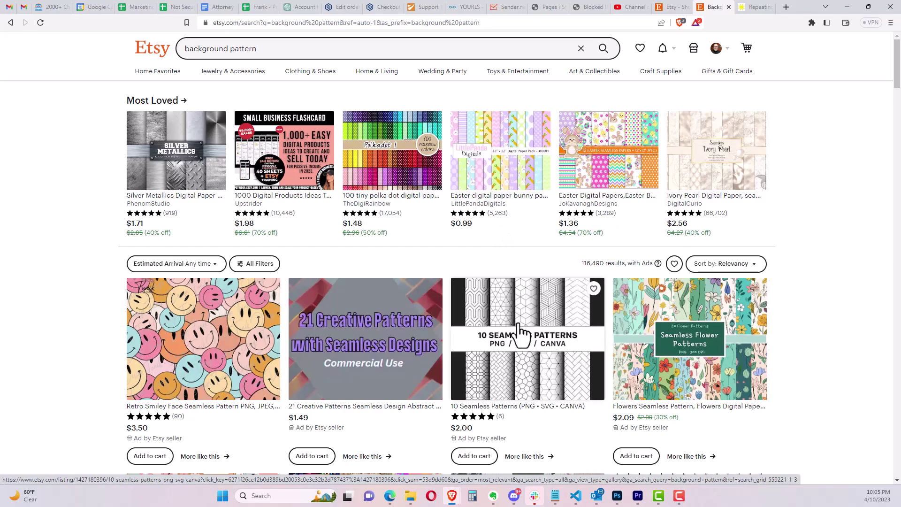
- Browse the background pattern results and open the Gentle Leaf Digital Paper listing
scroll(522, 334, "down", 2)
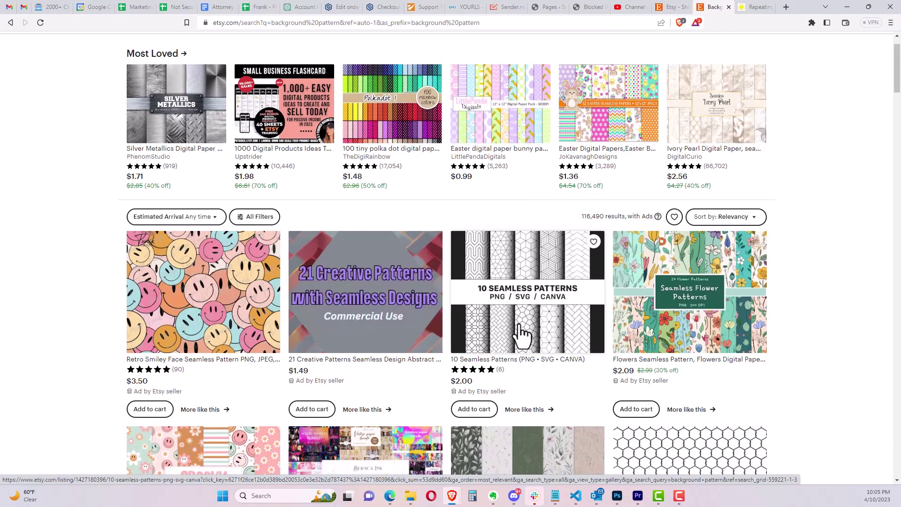
scroll(516, 330, "down", 3)
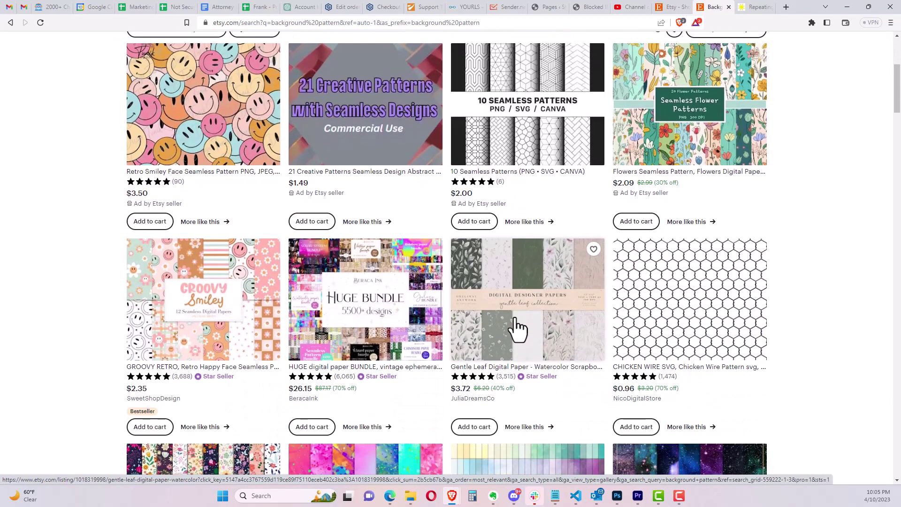
scroll(517, 328, "up", 3)
scroll(517, 328, "down", 4)
left_click(504, 285)
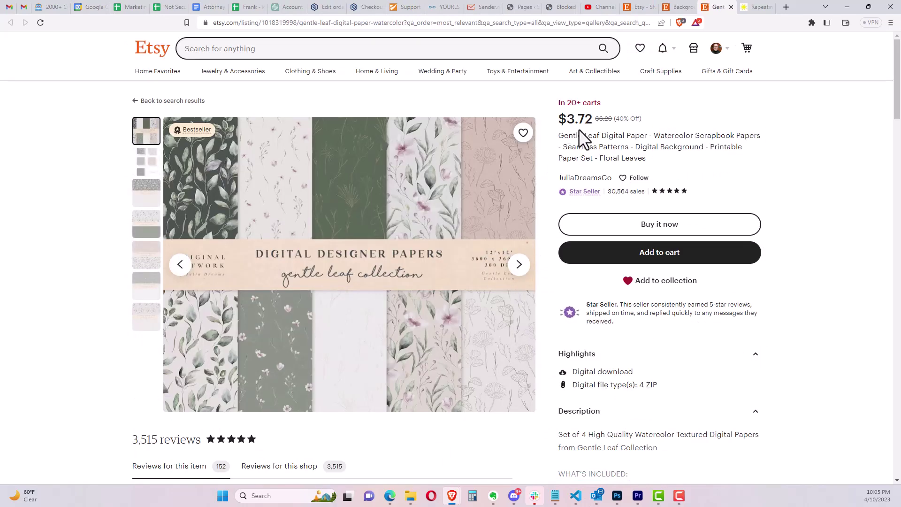
- Examine the Gentle Leaf listing's second and third sample images, its price, sales figures, description and customer reviews
left_click(139, 165)
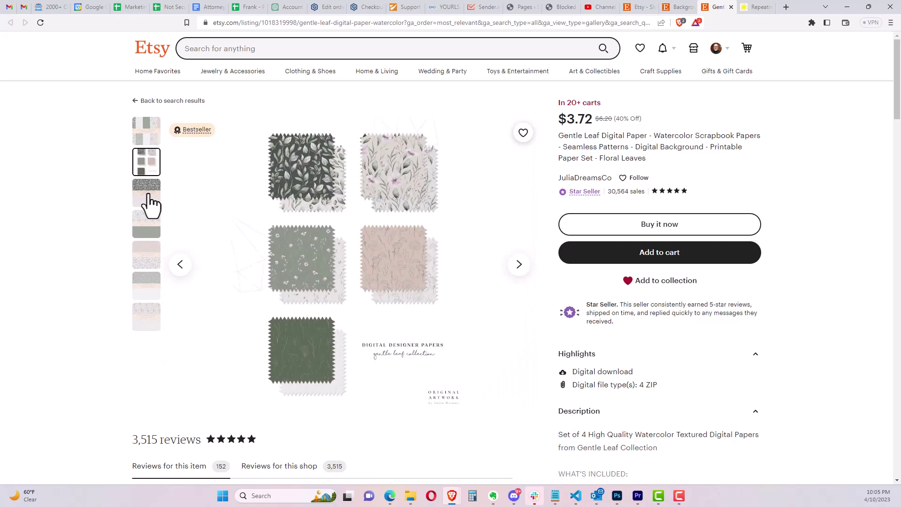
left_click(147, 205)
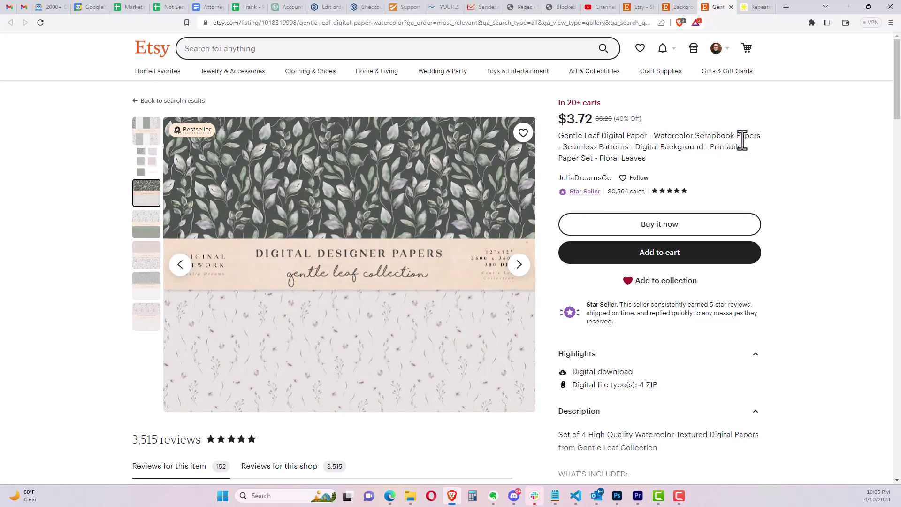
scroll(101, 360, "down", 2)
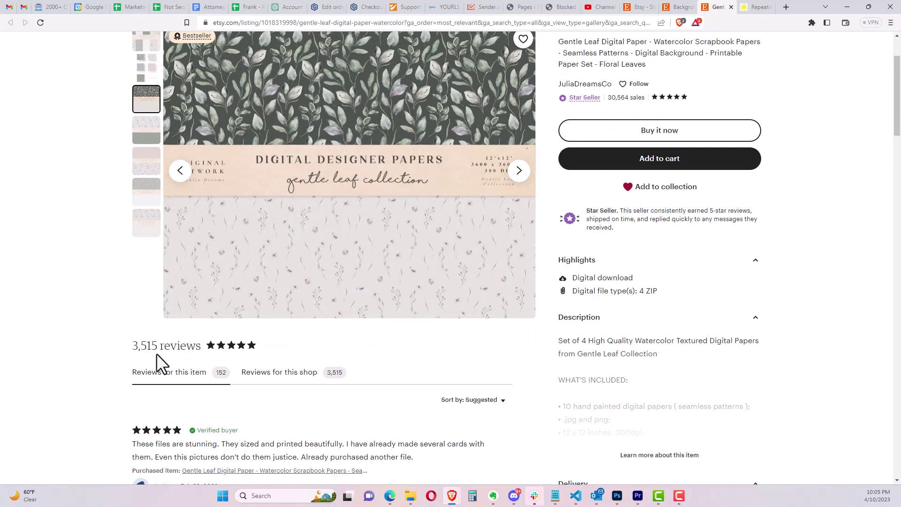
scroll(103, 379, "up", 2)
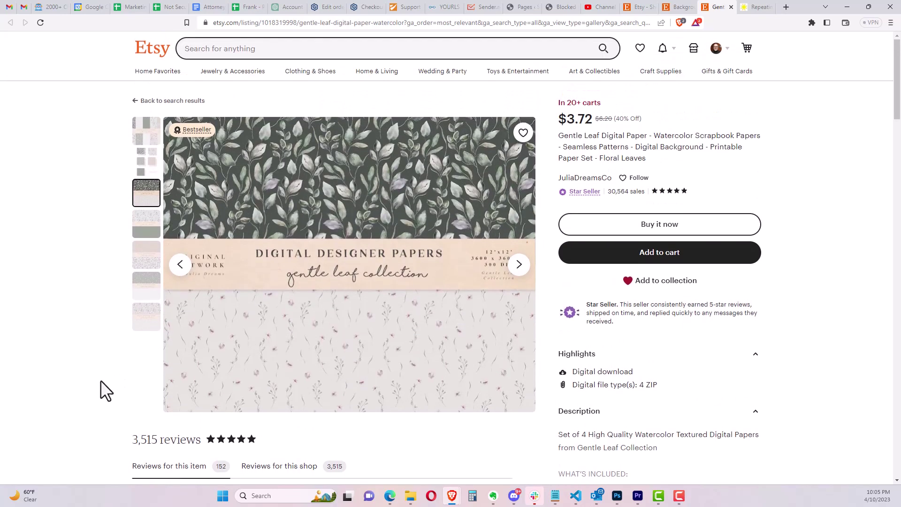
scroll(94, 378, "down", 2)
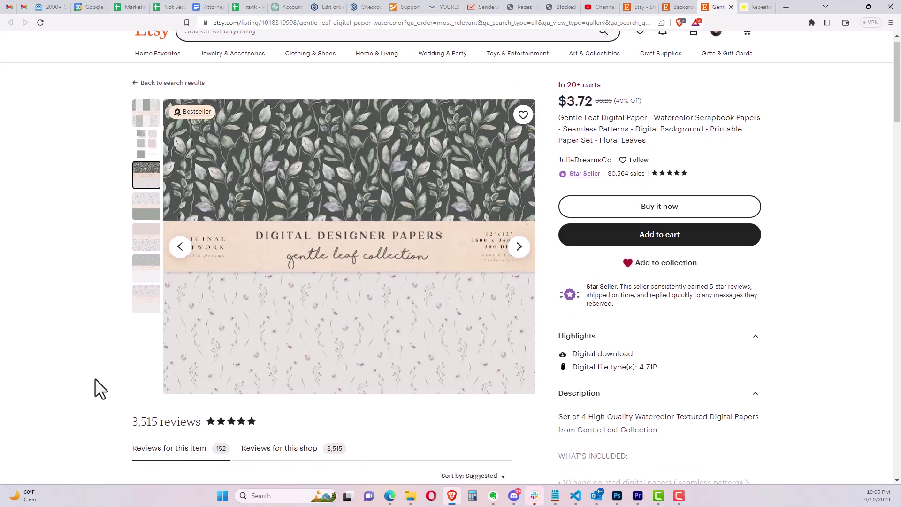
scroll(92, 377, "up", 2)
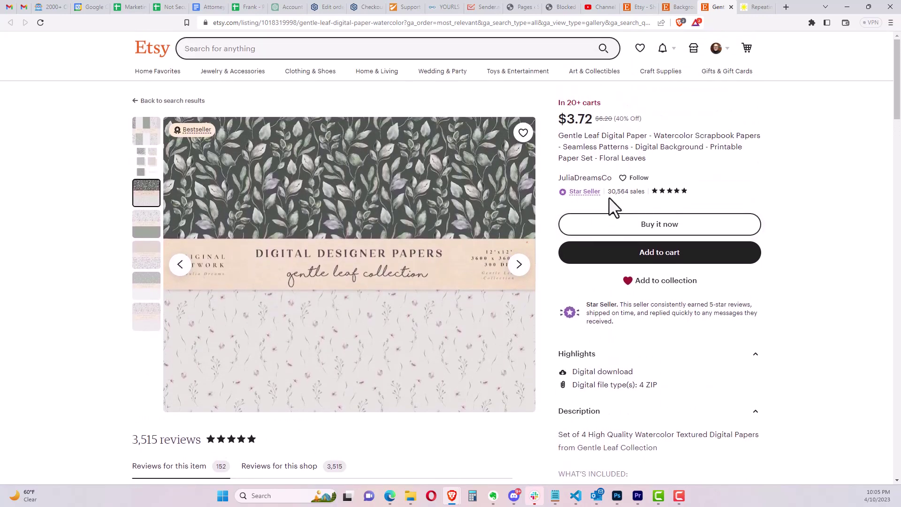
scroll(516, 268, "down", 4)
scroll(493, 276, "down", 9)
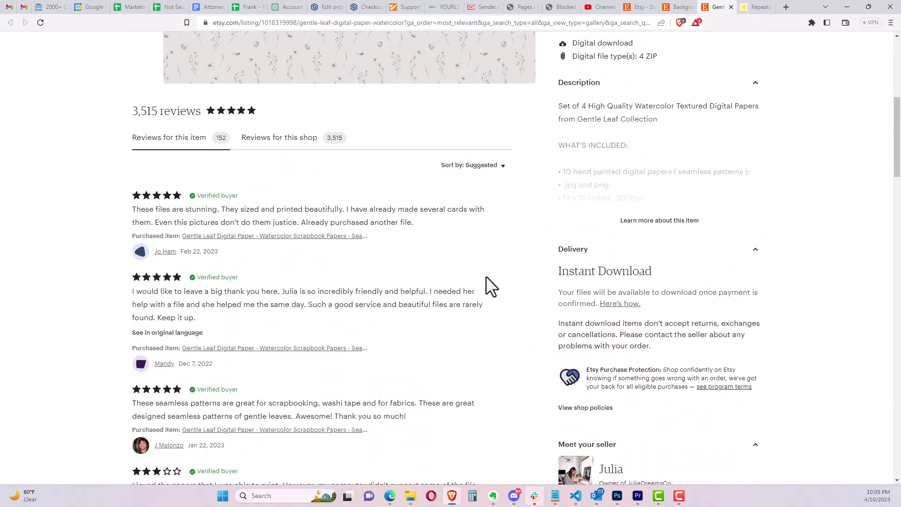
scroll(483, 276, "up", 4)
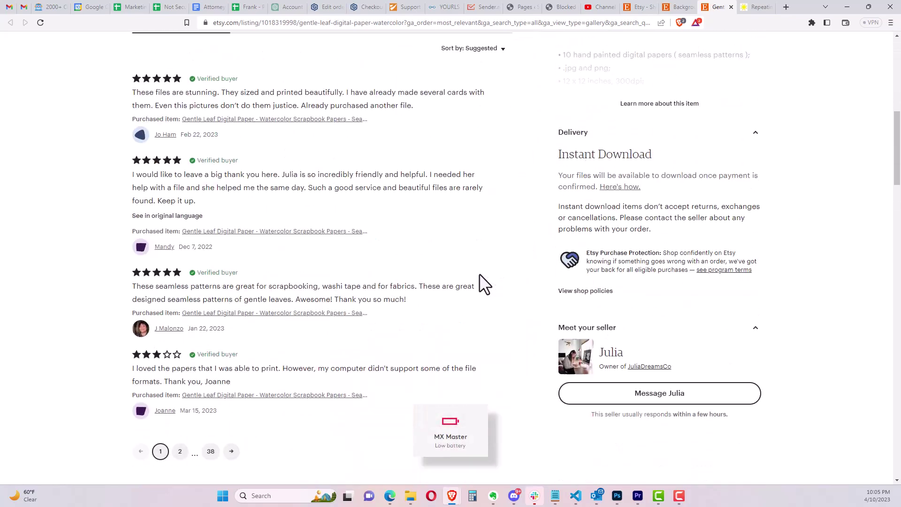
scroll(479, 275, "down", 8)
scroll(474, 277, "up", 20)
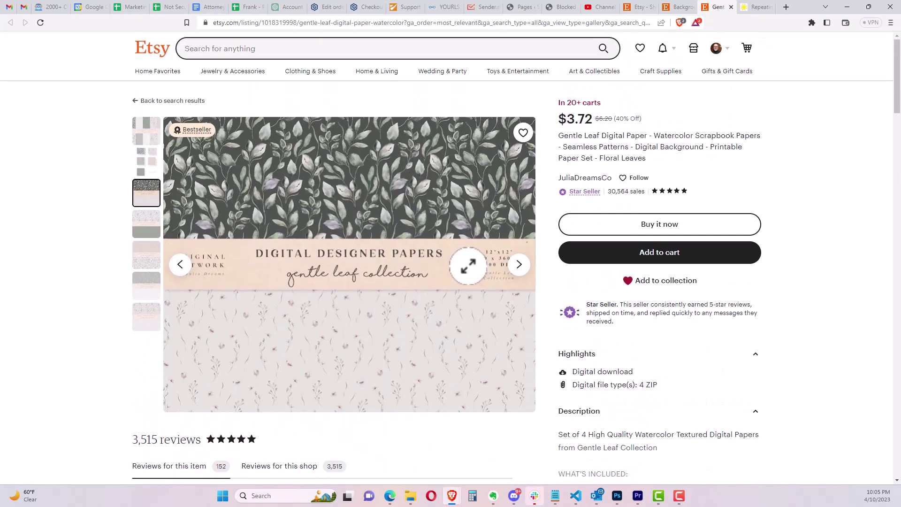
- Examine the Easter Digital Papers listing from the search results and close the extra Etsy tabs
left_click(183, 100)
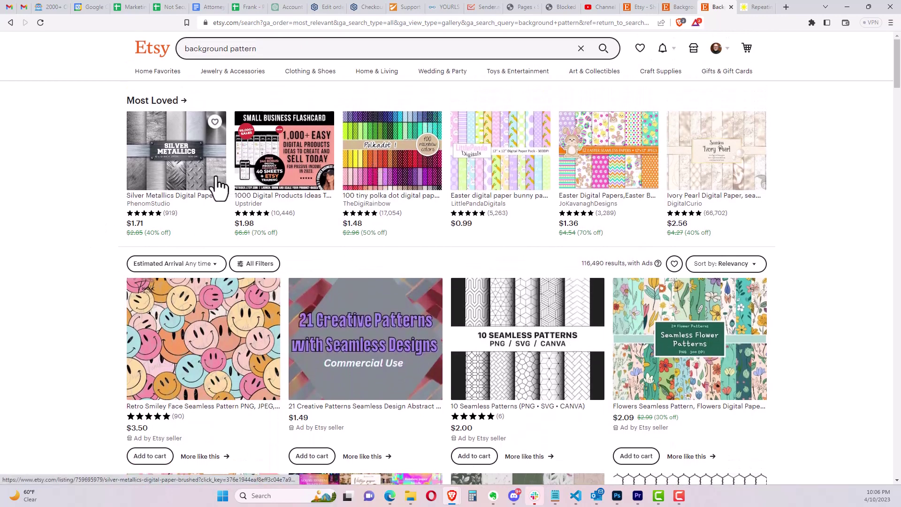
left_click(607, 169)
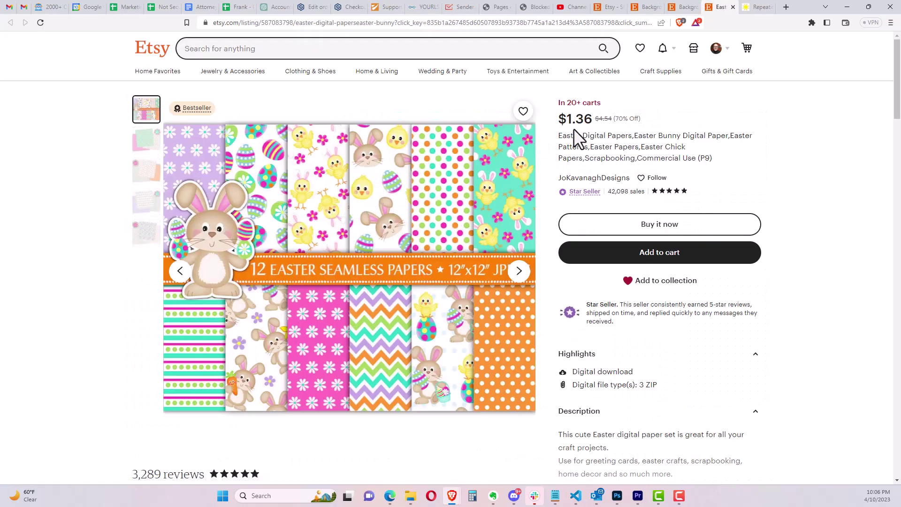
scroll(223, 352, "down", 2)
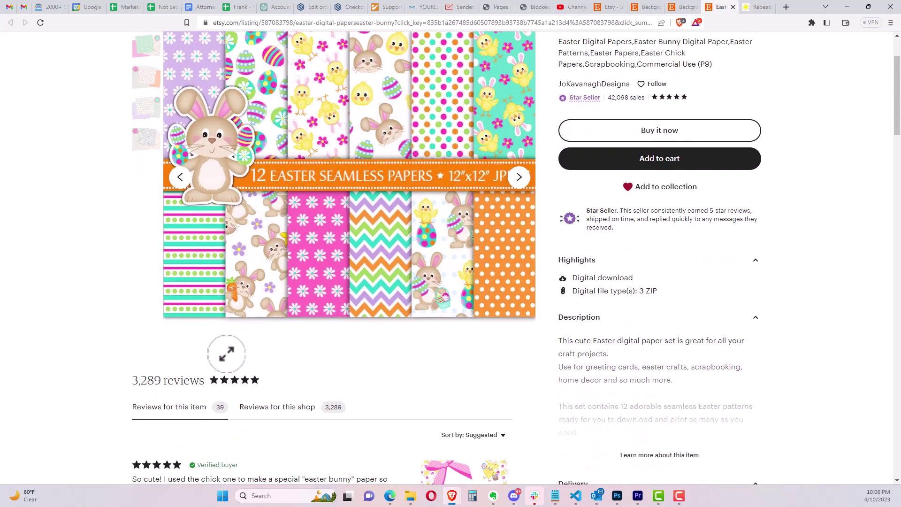
scroll(561, 338, "up", 2)
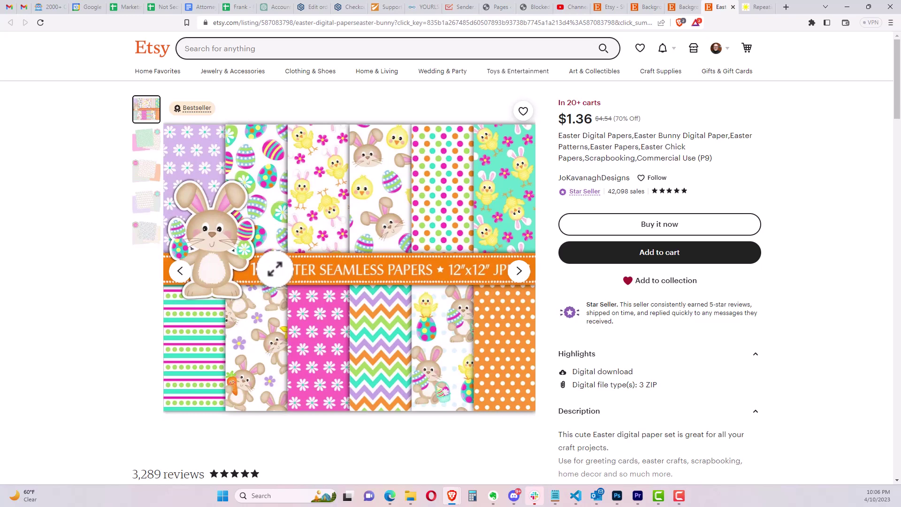
left_click(733, 6)
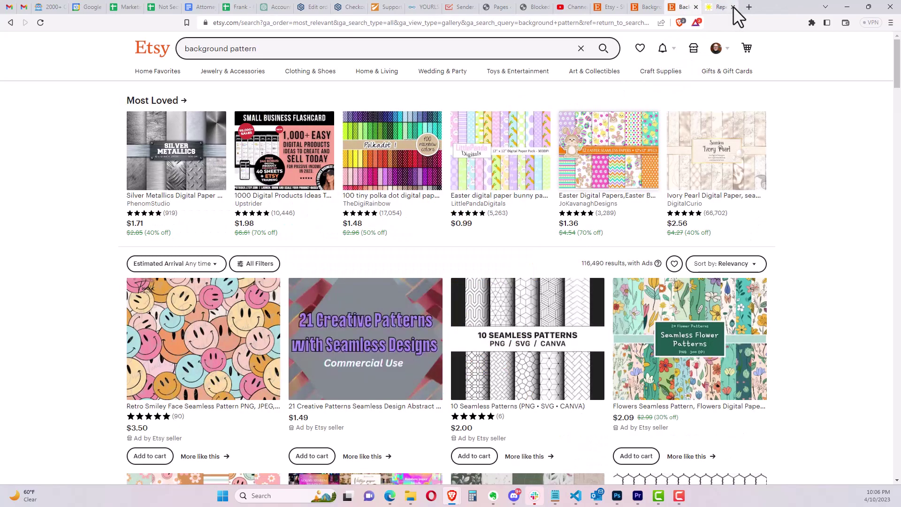
left_click(705, 8)
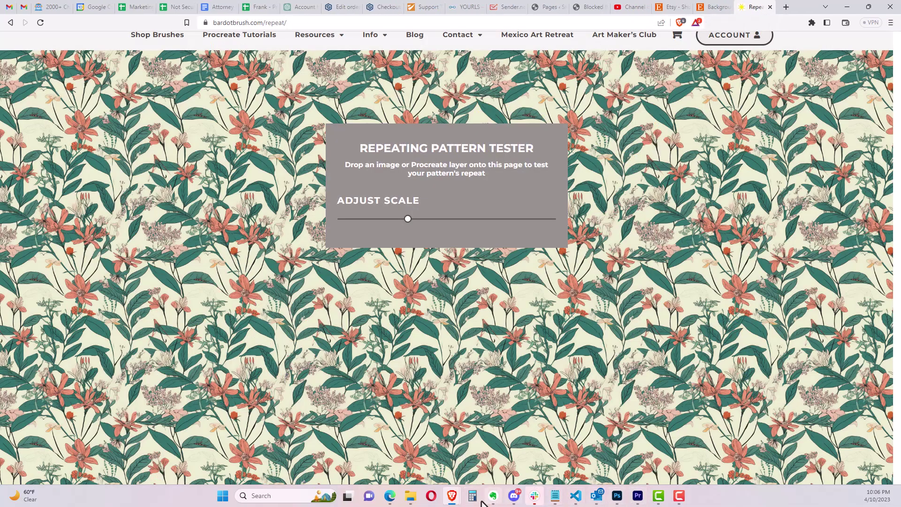
- Switch to Discord and submit the Midjourney /imagine prompt "botanical images for coloring book page thick bold lines high detail --ar 3:4"
left_click(514, 496)
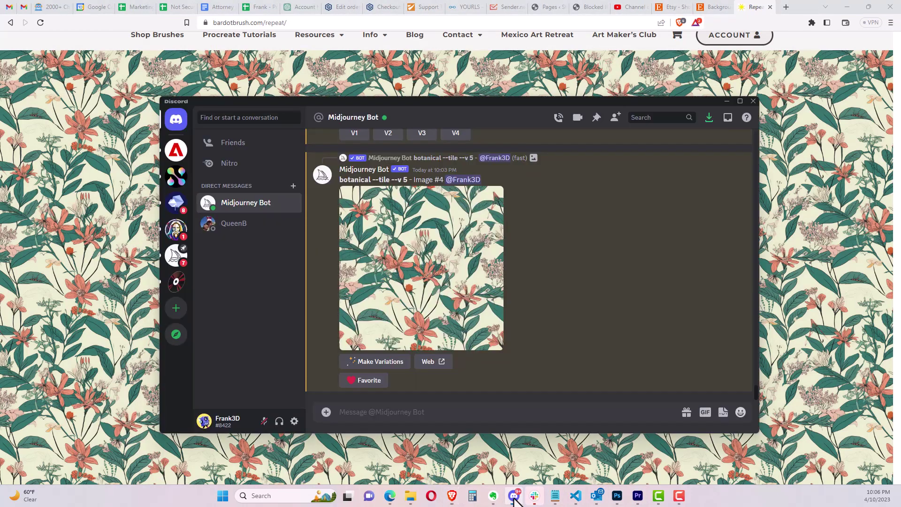
left_click(422, 413)
type("/")
key("Return")
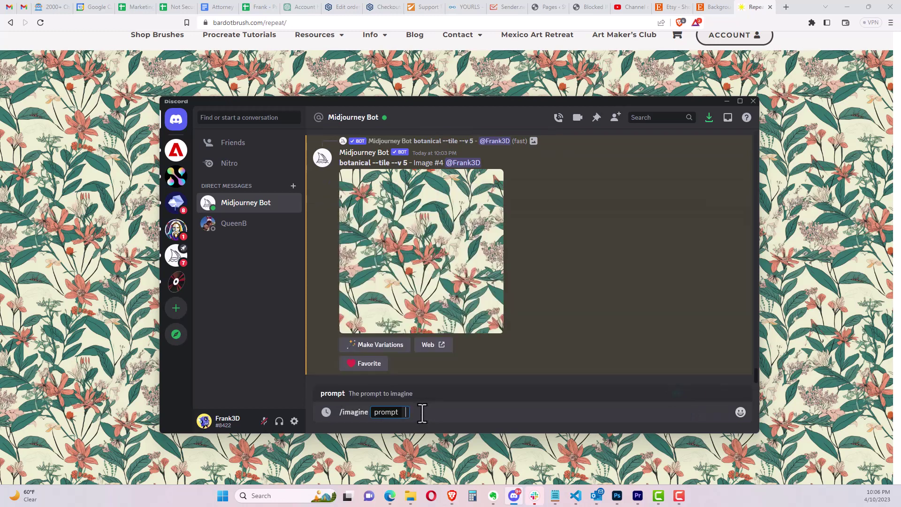
type("botanical images for co")
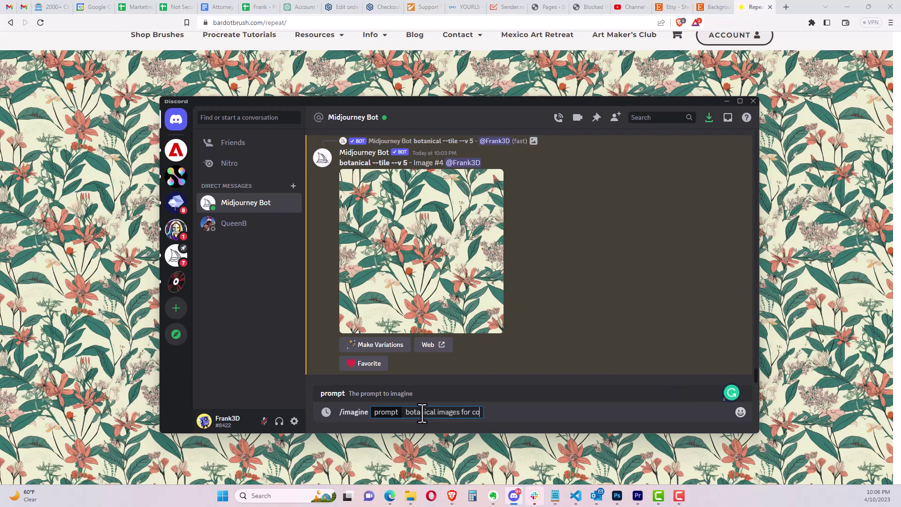
type("loring book page")
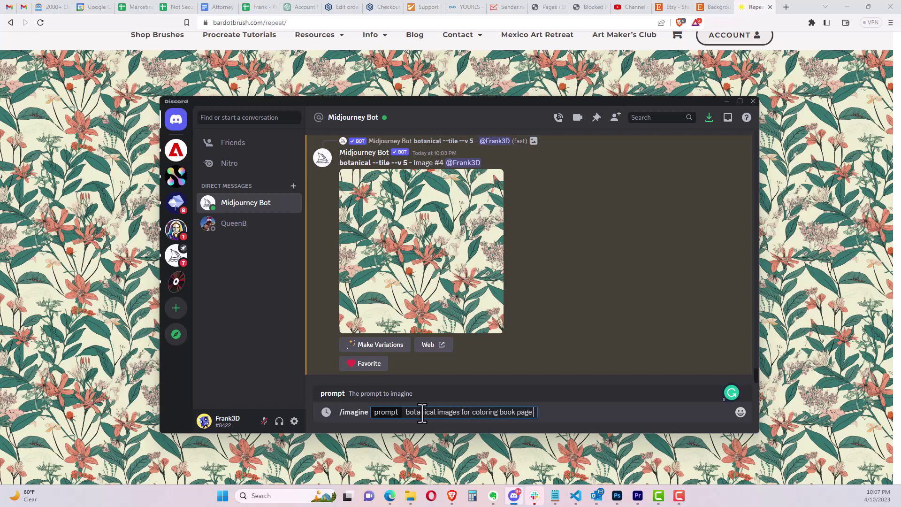
type(" thick bold lines")
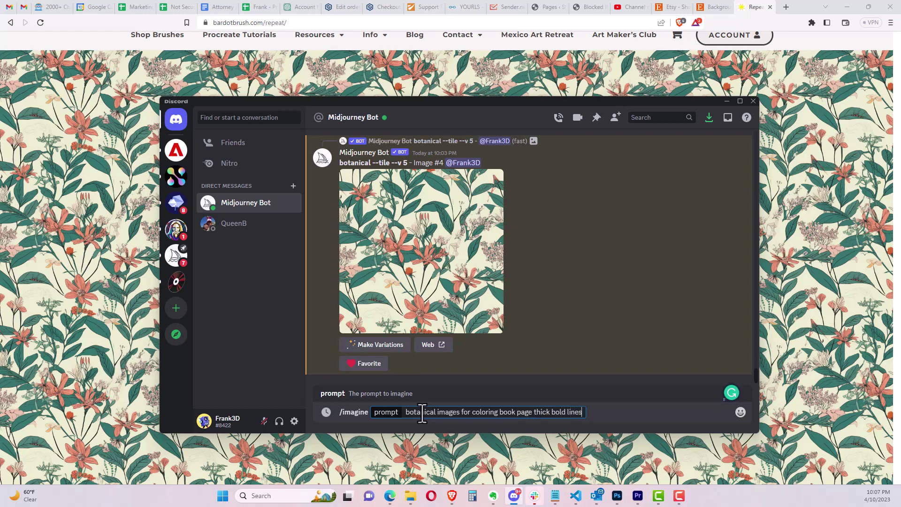
type(" high detail --")
type("ar 3:4")
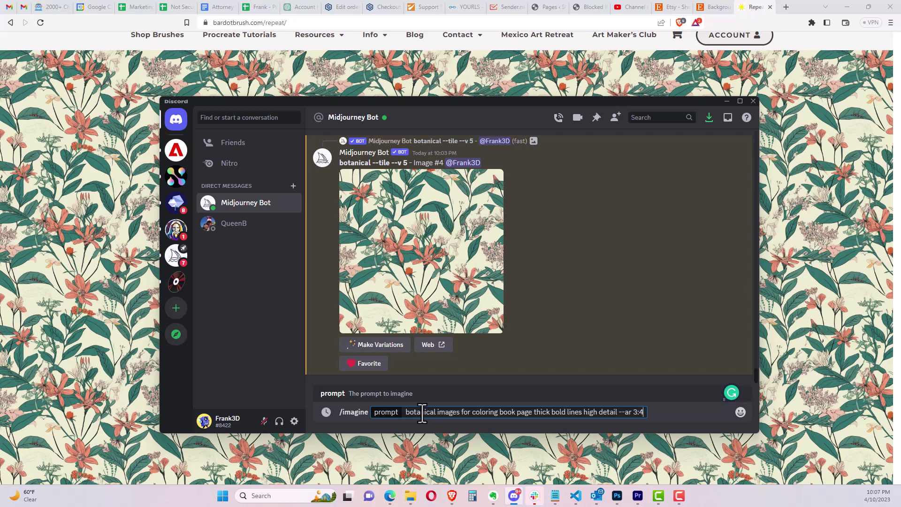
key("Return")
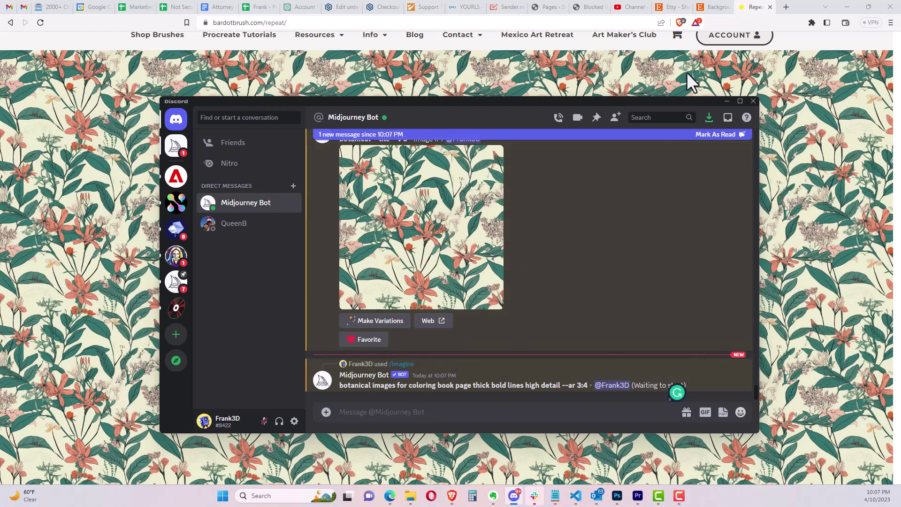
left_click(714, 6)
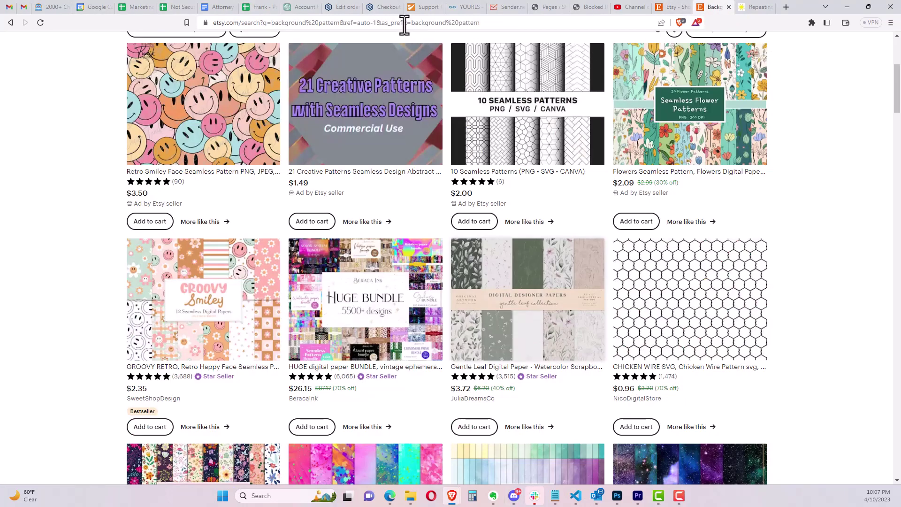
left_click(404, 25)
type("bot")
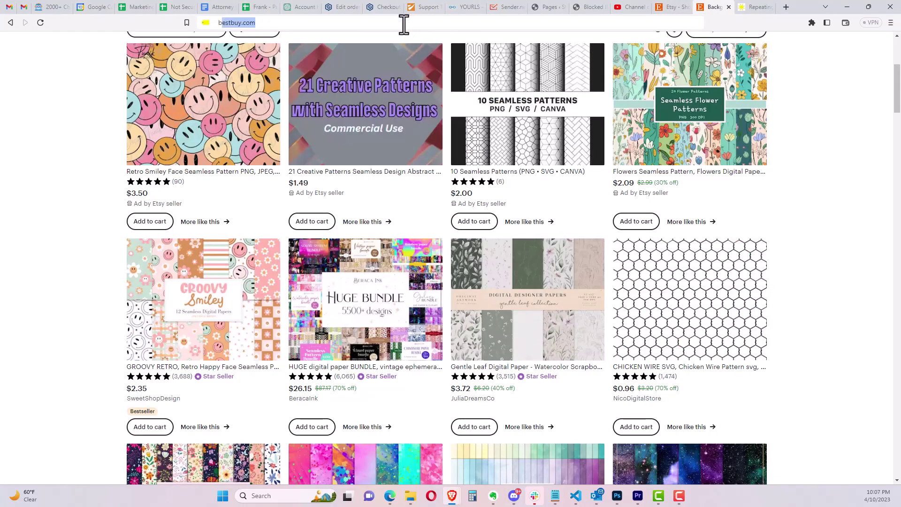
type("anica")
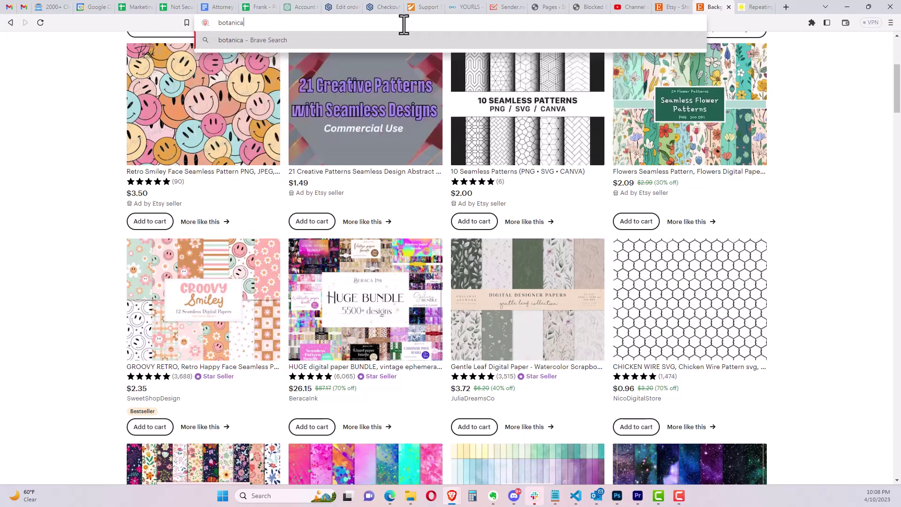
type("l coloring pages")
key("Return")
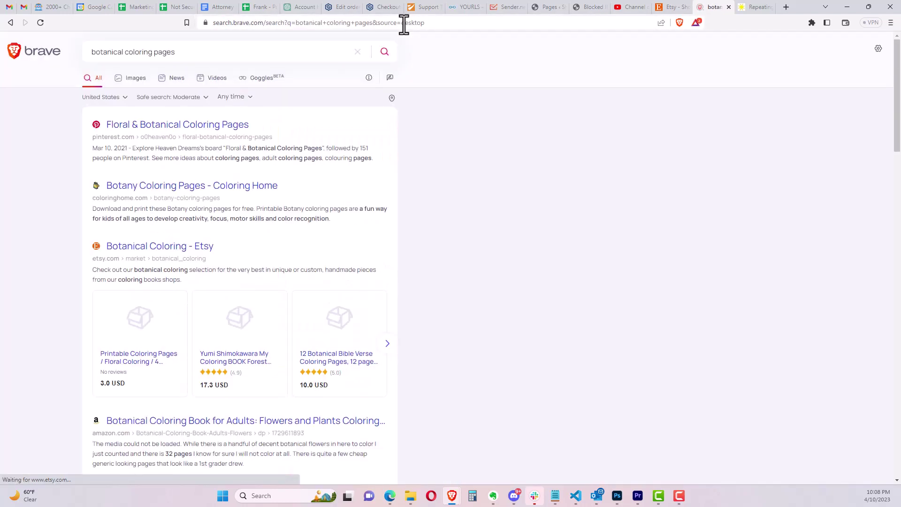
left_click(162, 136)
key("alt+Left")
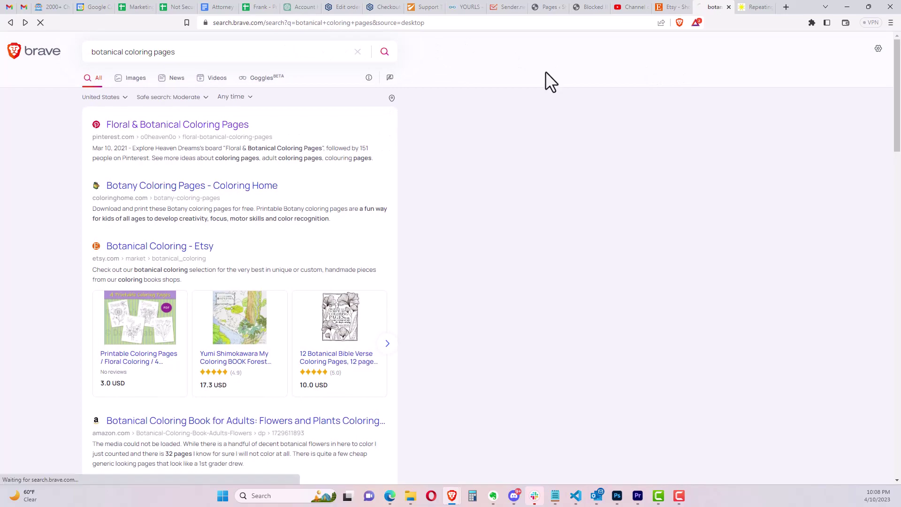
key("alt+Left")
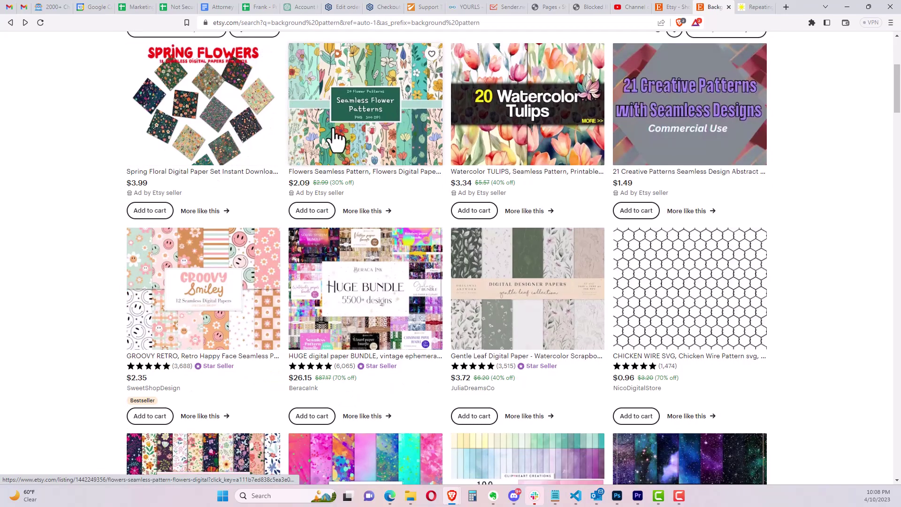
- Search Etsy for "botanical coloring pages" and browse the listings' cover designs, page counts and prices
scroll(334, 139, "up", 5)
left_click(217, 49)
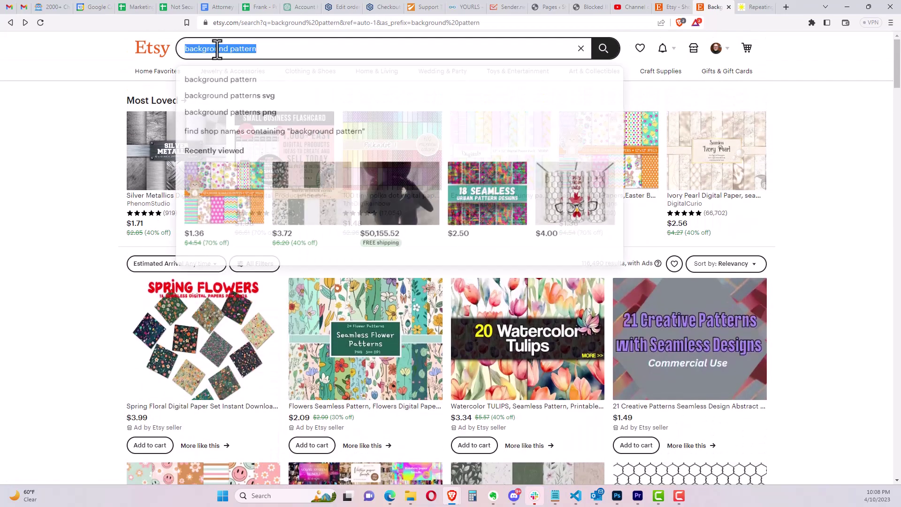
type("botanical colori")
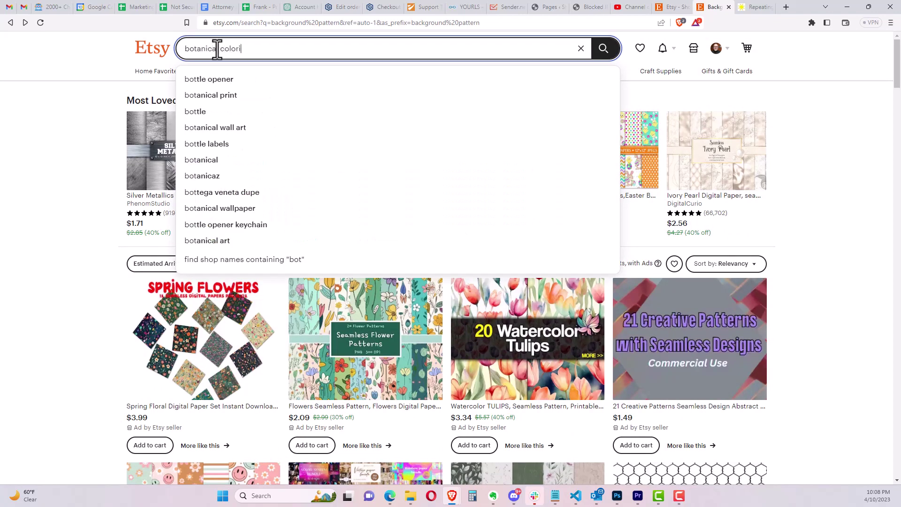
type("ng pages")
key("Return")
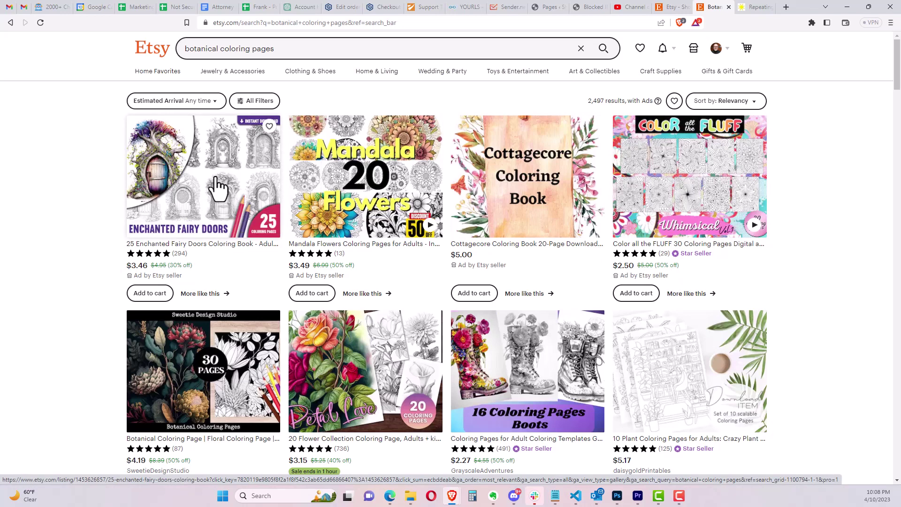
scroll(218, 186, "down", 3)
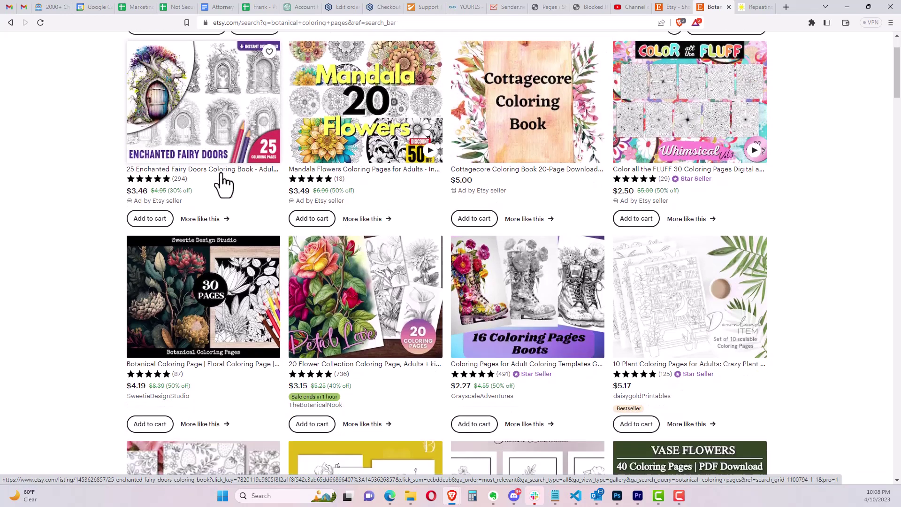
scroll(223, 181, "down", 1)
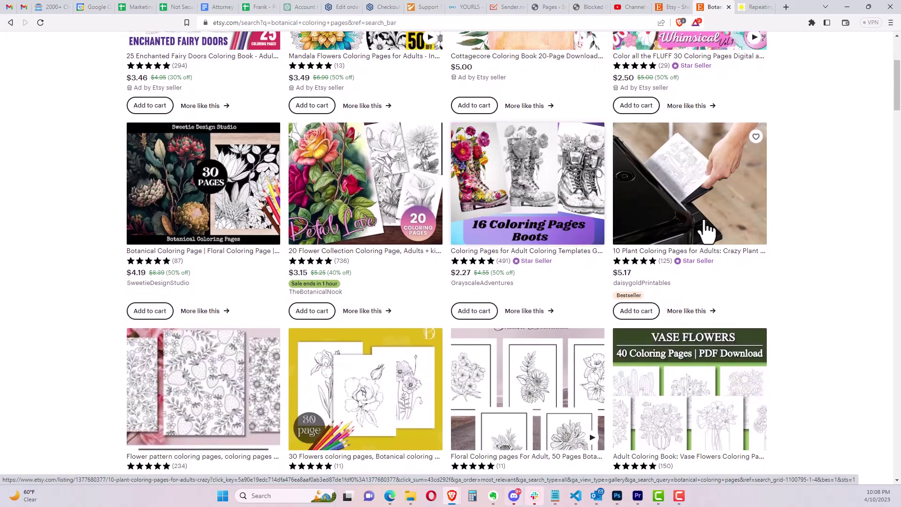
scroll(353, 282, "down", 2)
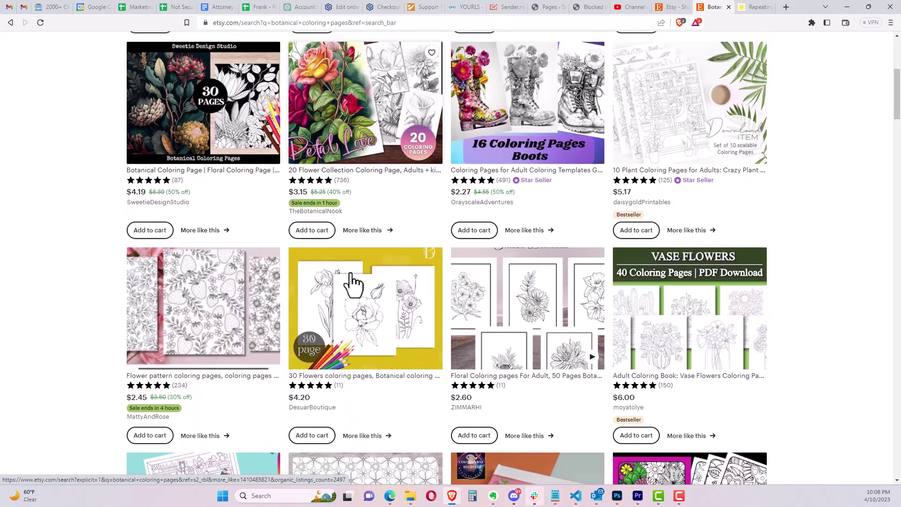
scroll(570, 312, "down", 1)
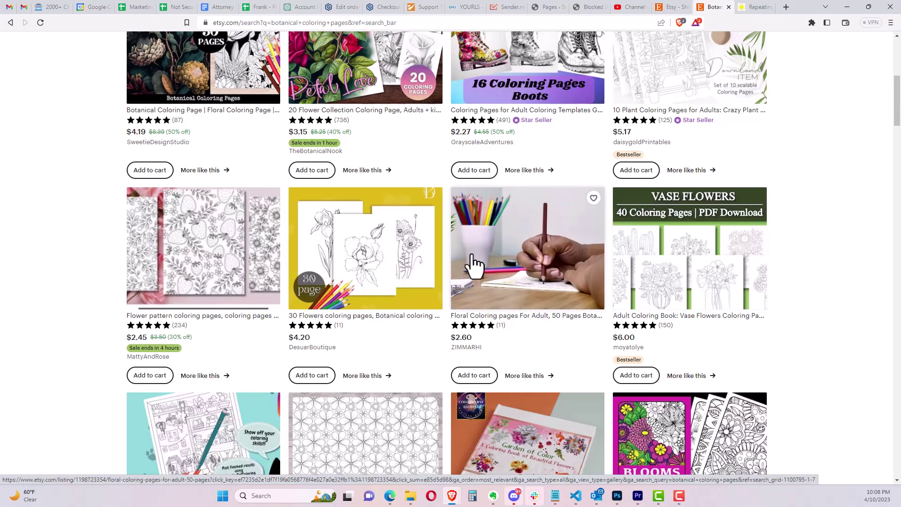
scroll(830, 284, "down", 1)
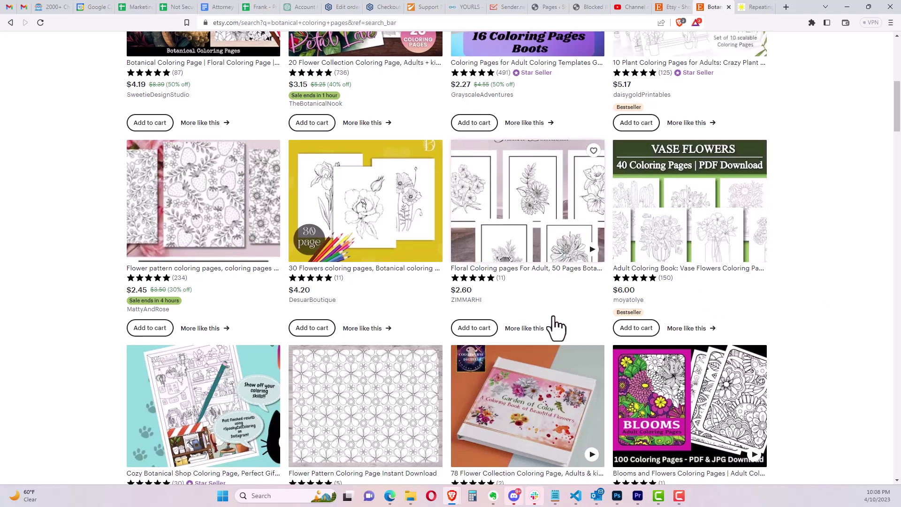
scroll(557, 324, "down", 2)
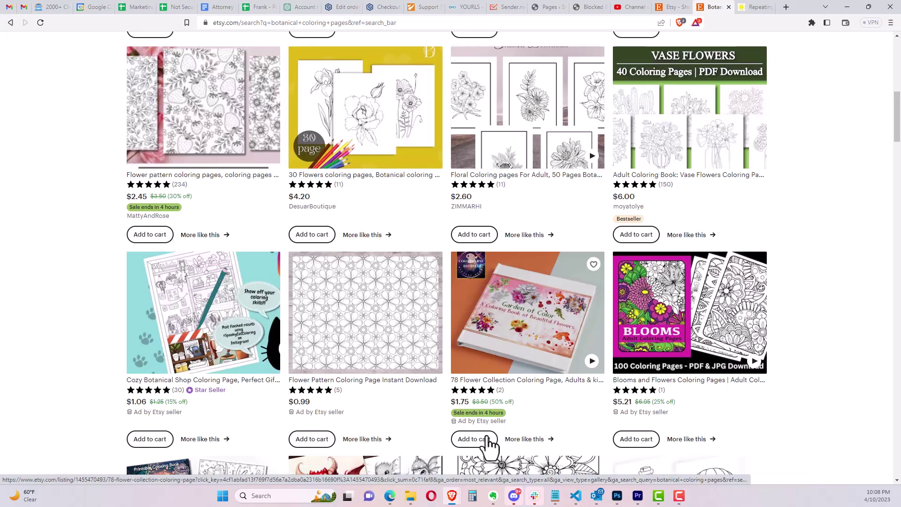
- Switch to Discord and examine the generated botanical coloring page grid at enlarged size
left_click(516, 498)
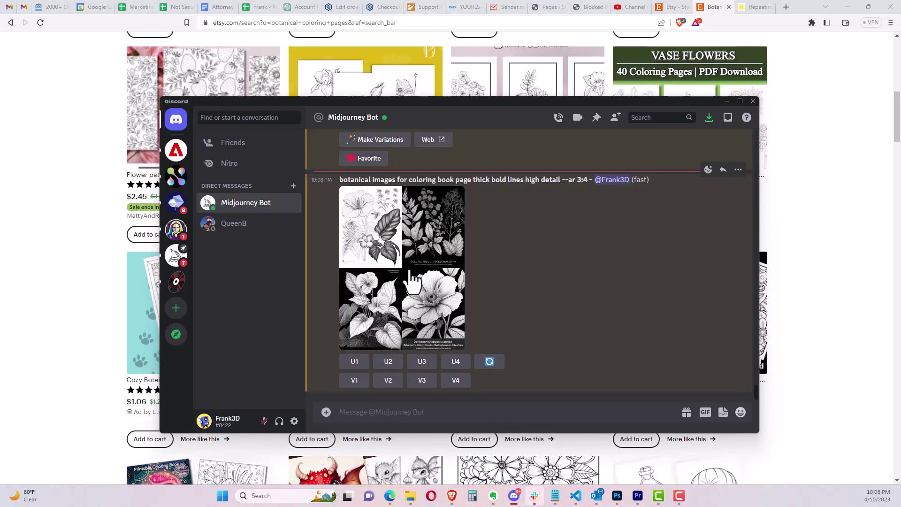
left_click(402, 289)
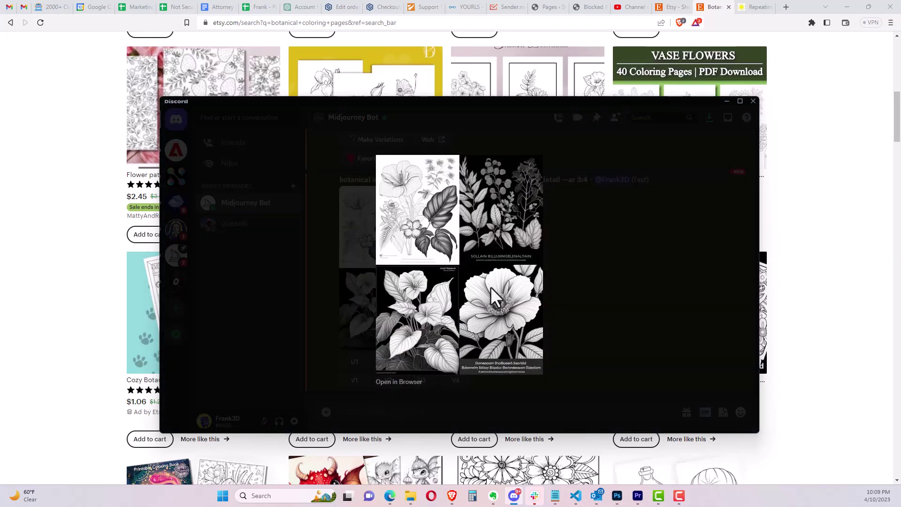
left_click(558, 305)
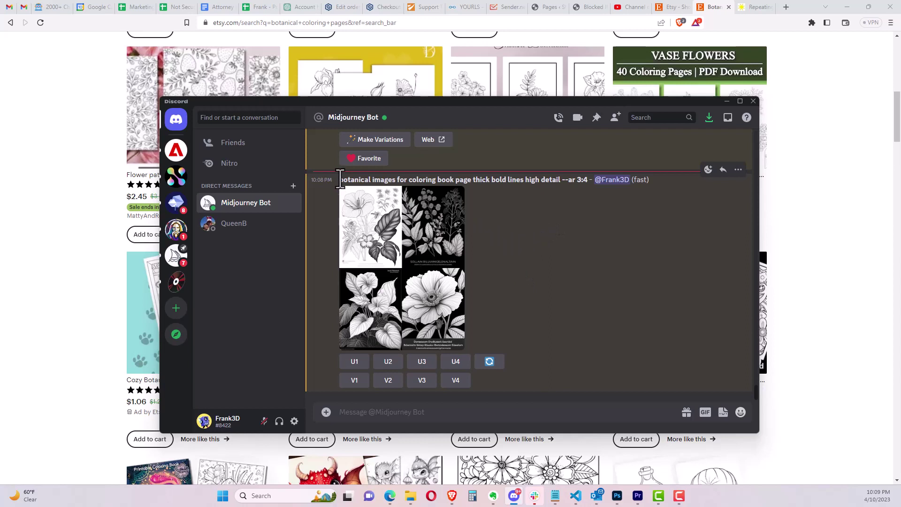
- Copy the coloring page prompt, revise it to "botanical images, for coloring book page, thick bold lines, high detail, white background --ar 3:4", and send it
left_click_drag(340, 180, 587, 182)
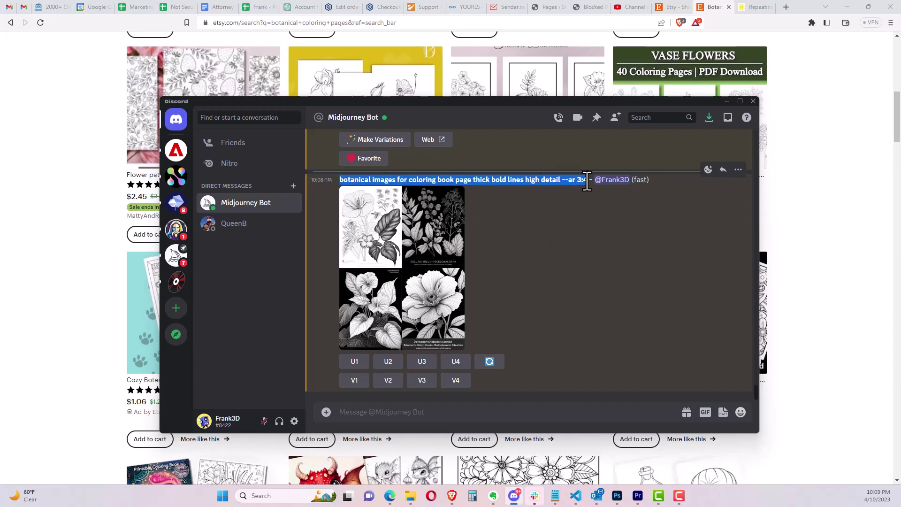
key("ctrl+c")
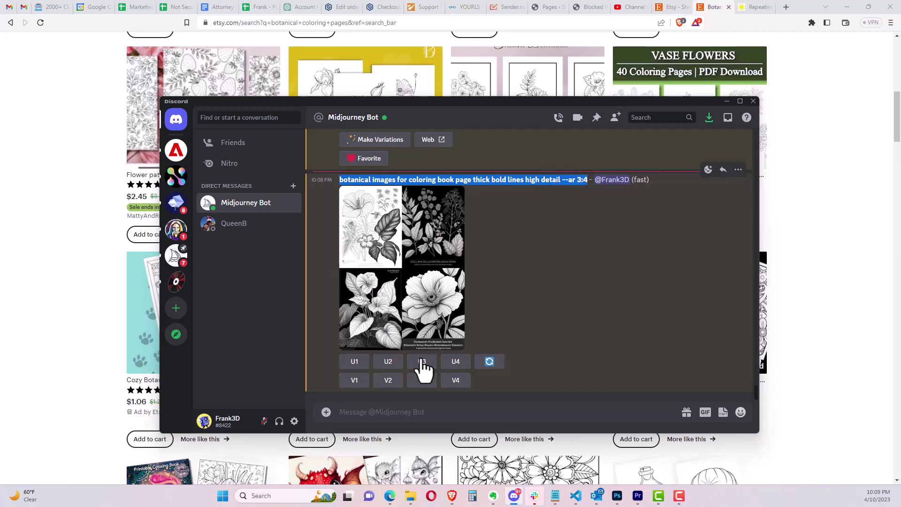
left_click(368, 411)
key("ctrl+v")
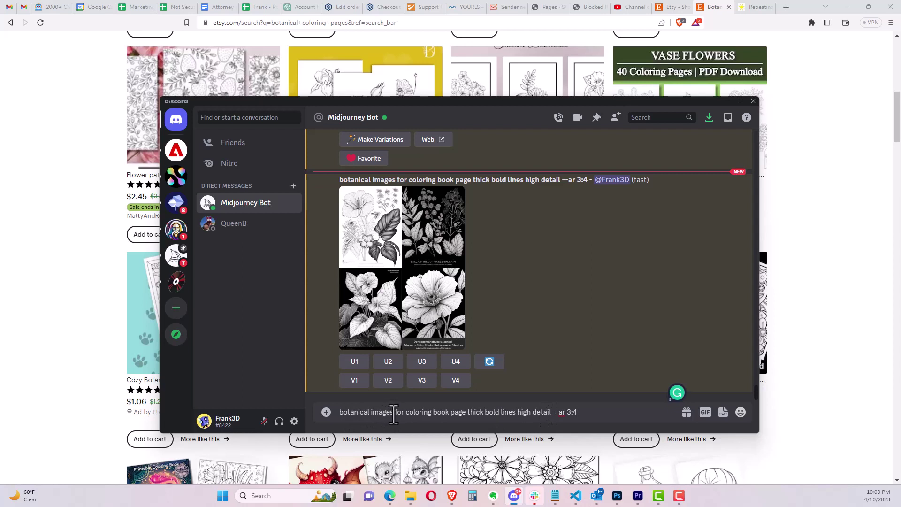
left_click(393, 413)
type(",")
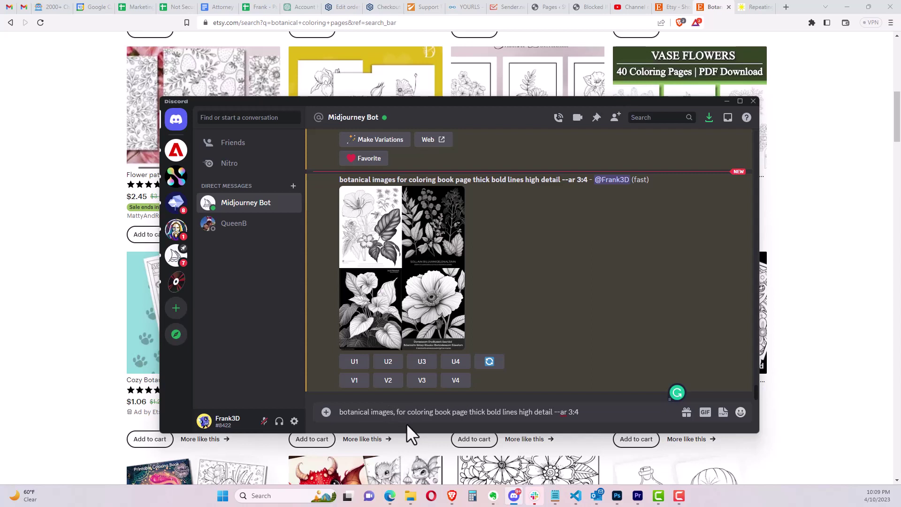
type(",")
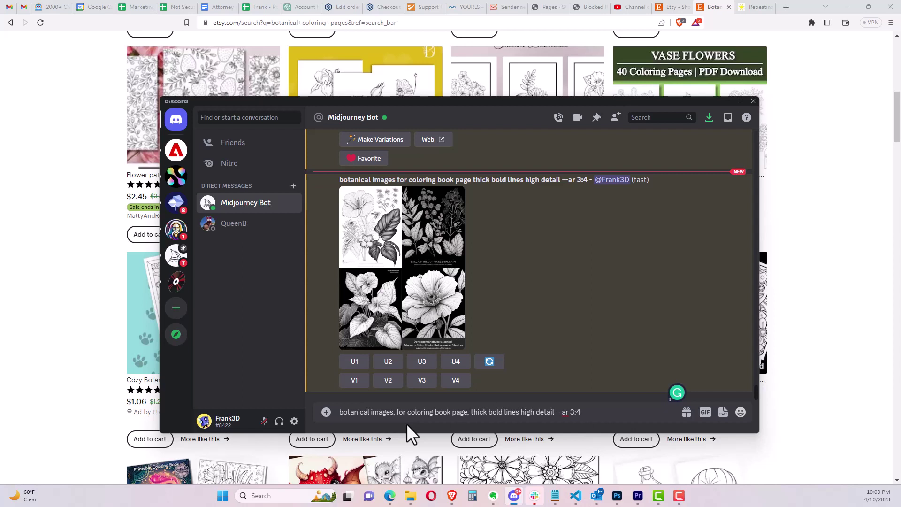
type(",")
type("white")
type(" backgroun")
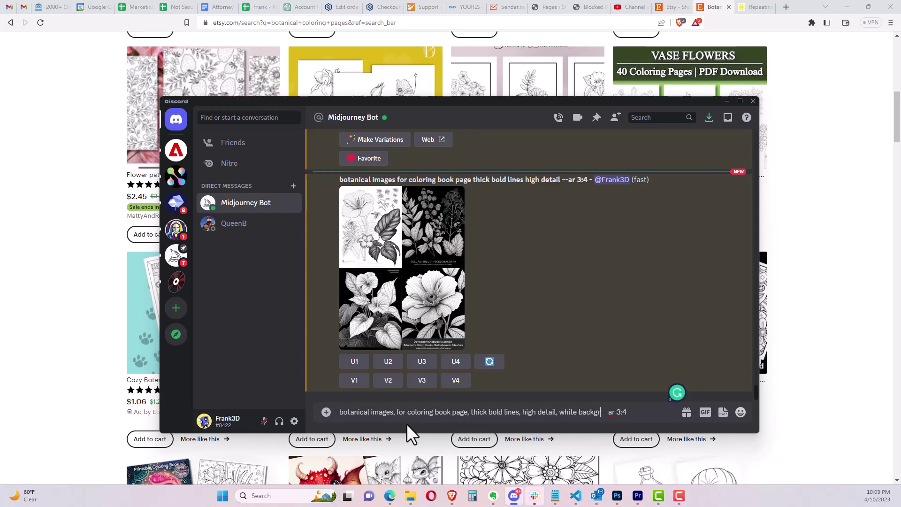
type("d")
key("Return")
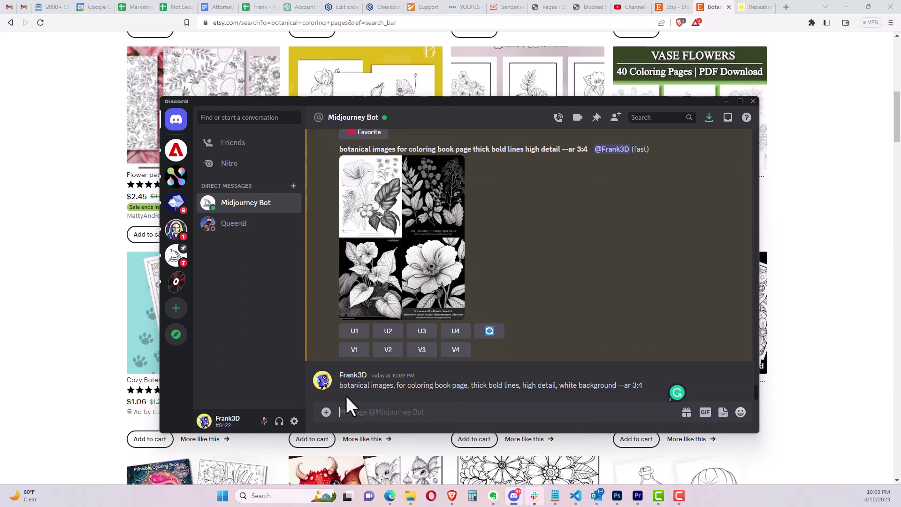
- Copy the revised prompt from the sent message and submit it to Midjourney with the /imagine command
left_click_drag(340, 386, 644, 385)
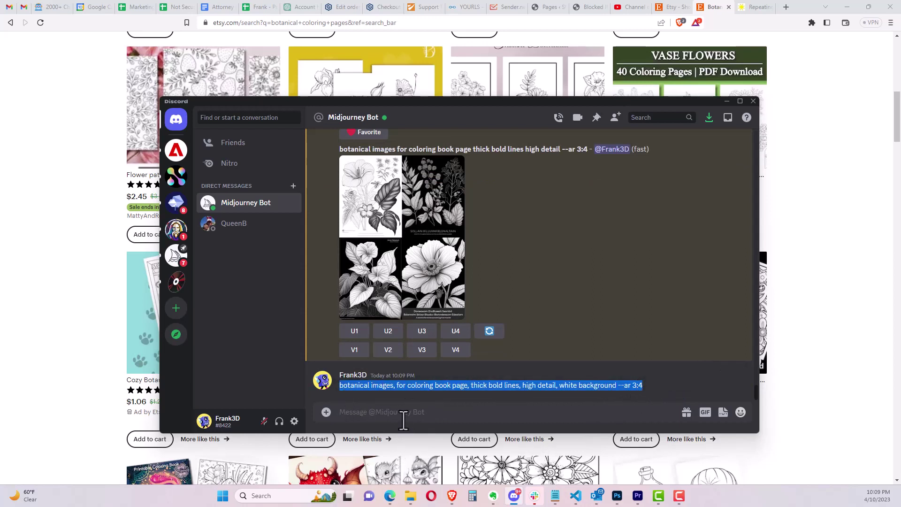
left_click(404, 413)
type("/")
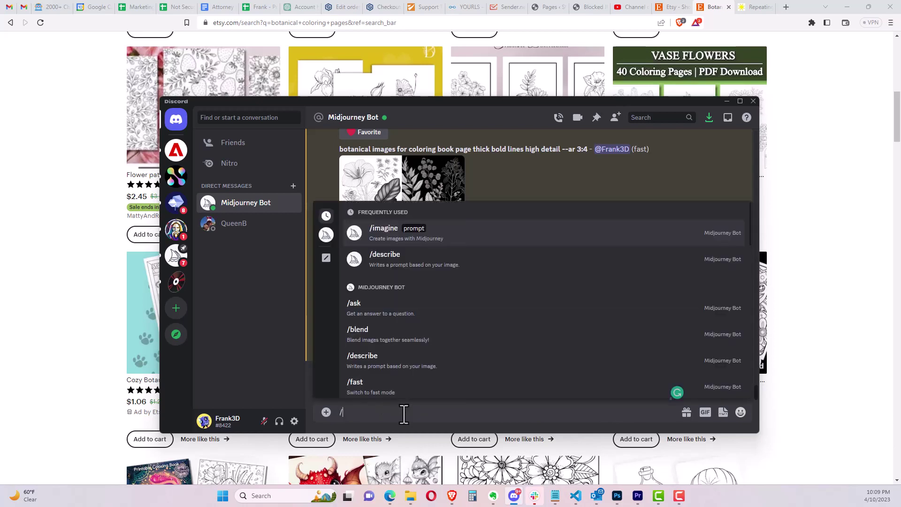
left_click(394, 234)
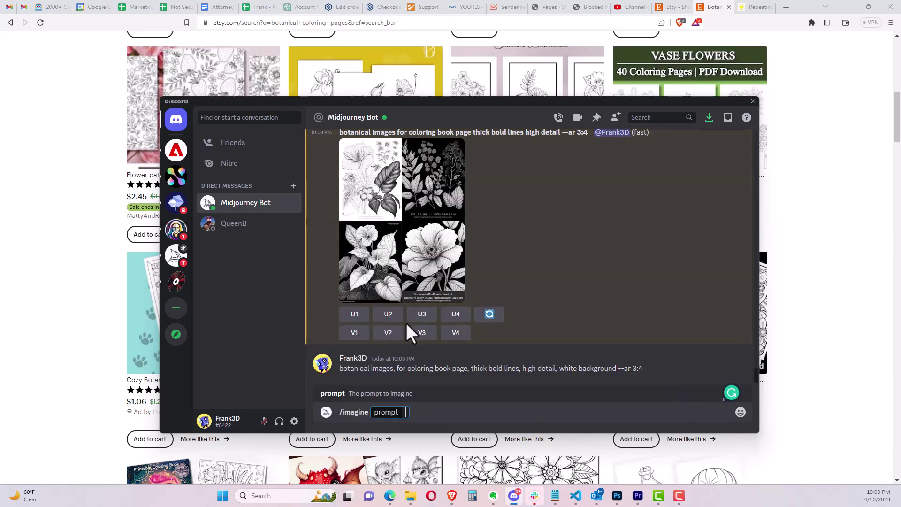
key("ctrl+v")
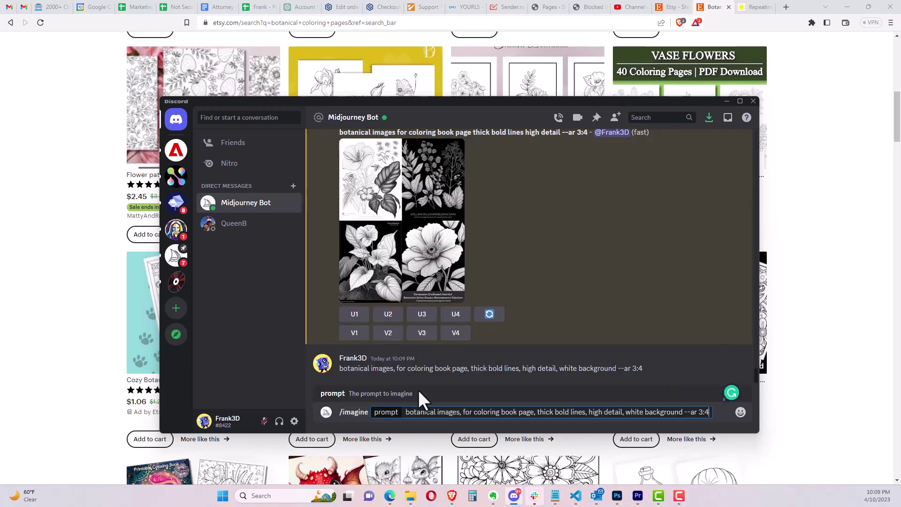
key("Return")
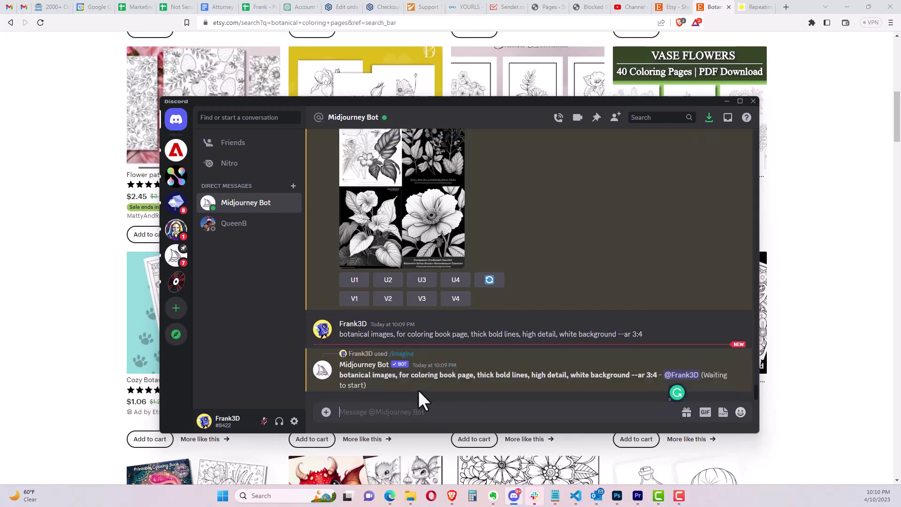
- Return to the Etsy results, open the "100 PAGES Adult Coloring Pages" listing, and examine its details and customer reviews
left_click(780, 305)
scroll(793, 266, "down", 2)
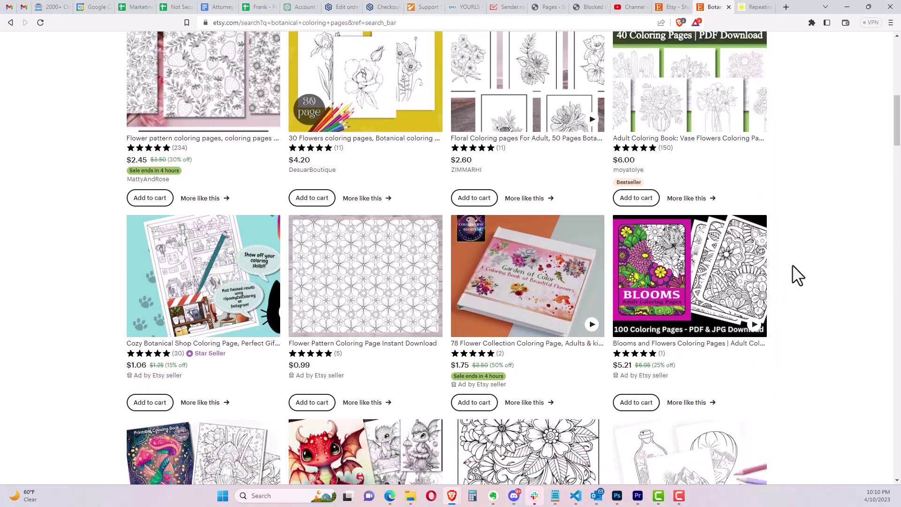
scroll(792, 264, "down", 5)
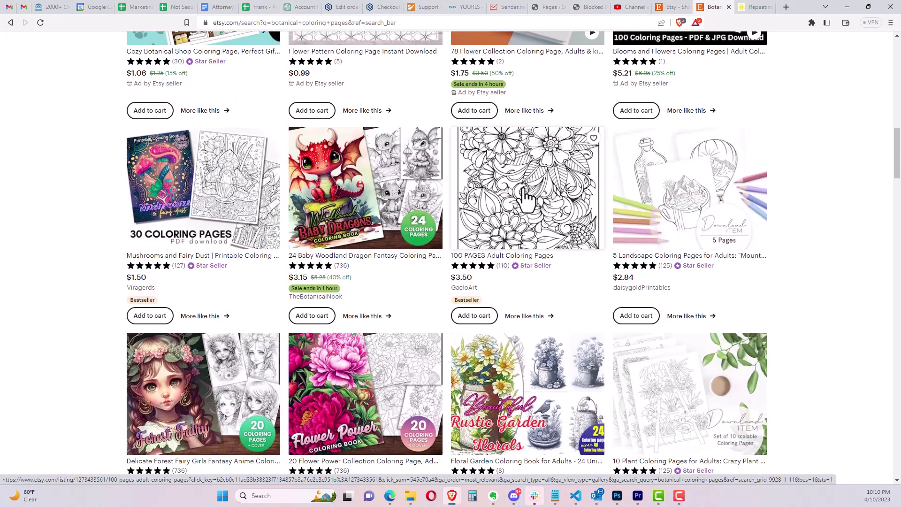
left_click(523, 187)
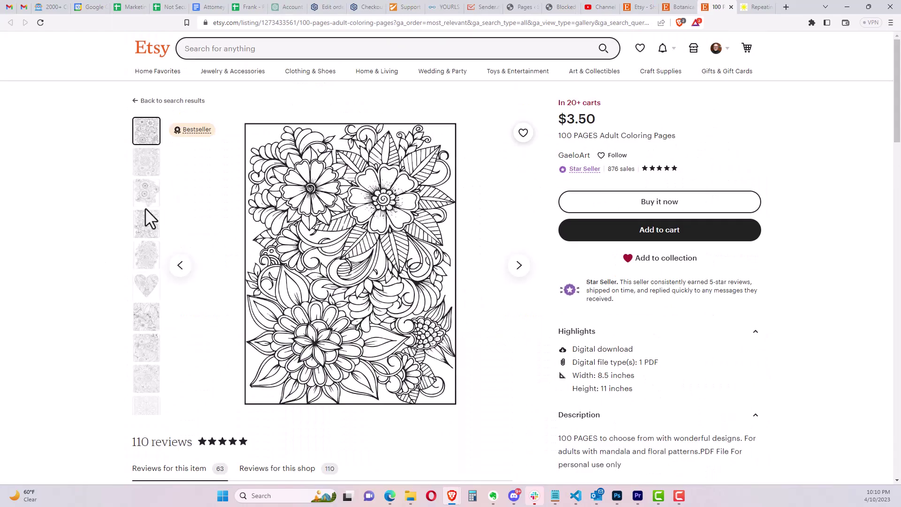
scroll(188, 237, "down", 2)
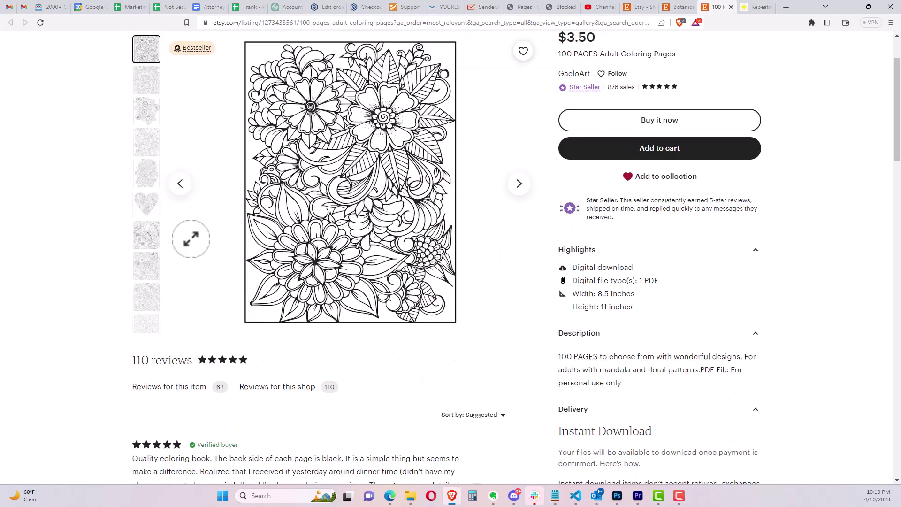
scroll(191, 239, "down", 3)
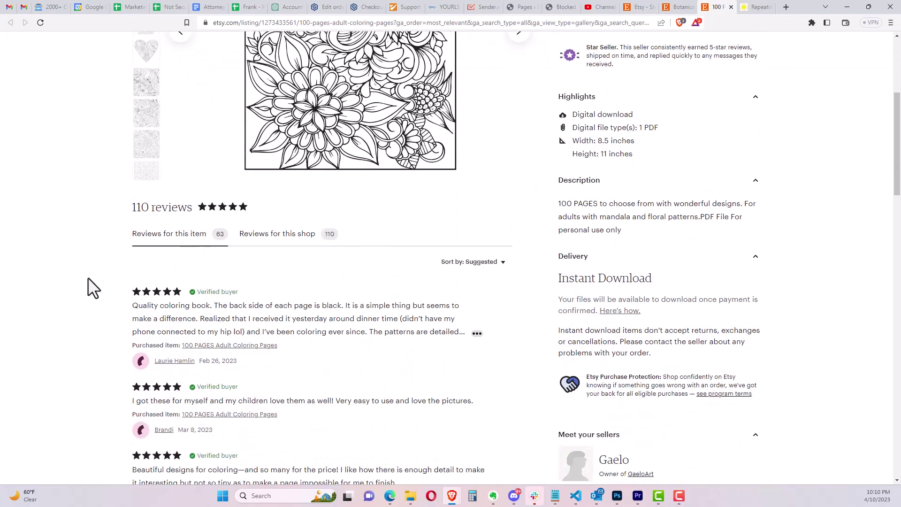
- Examine the "100 PAGES Adult Coloring Pages" listing's sample page images, customer reviews and product details
scroll(89, 277, "down", 1)
scroll(88, 277, "up", 3)
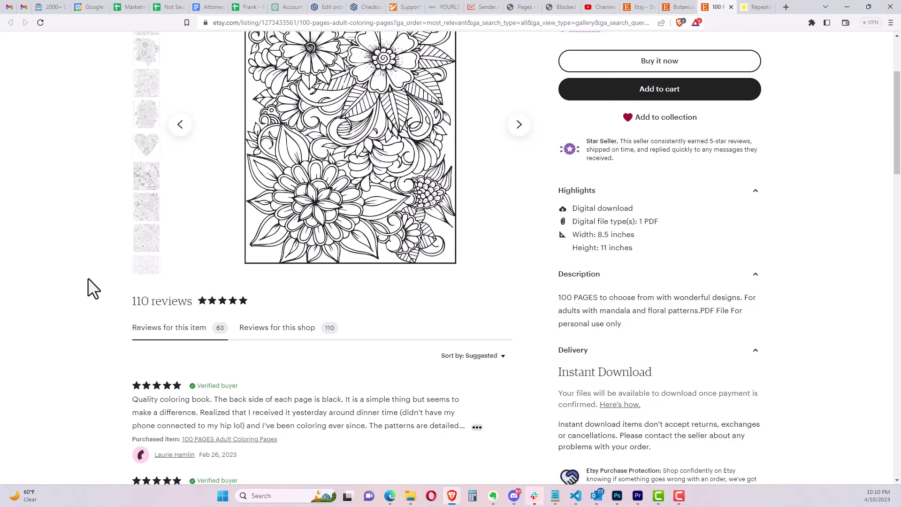
scroll(88, 278, "up", 3)
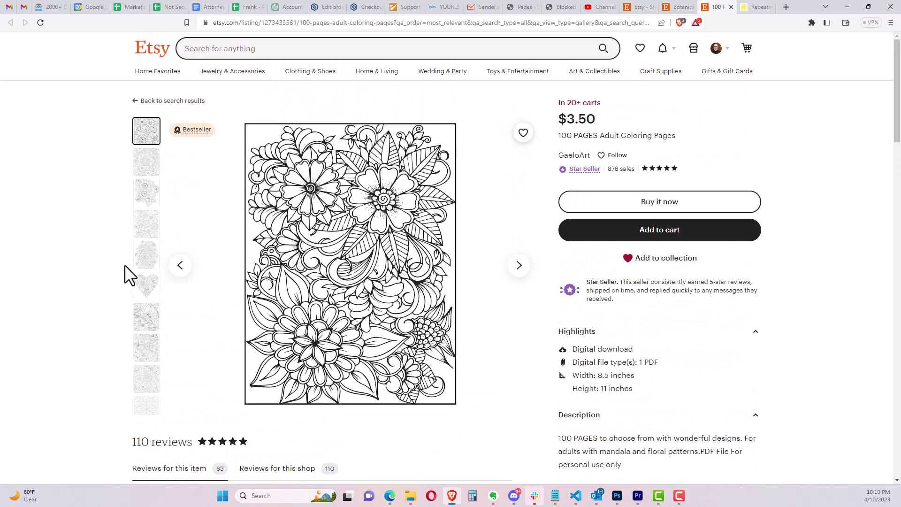
left_click(143, 287)
left_click(149, 322)
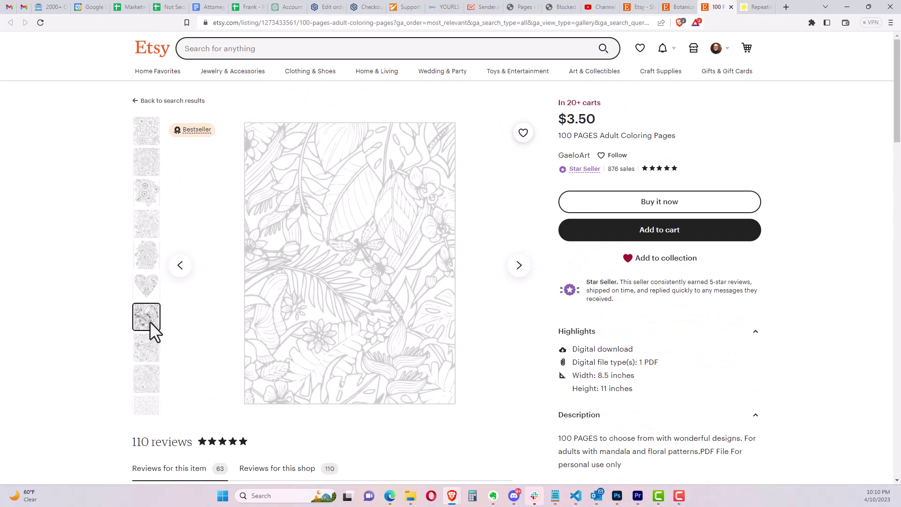
left_click(149, 353)
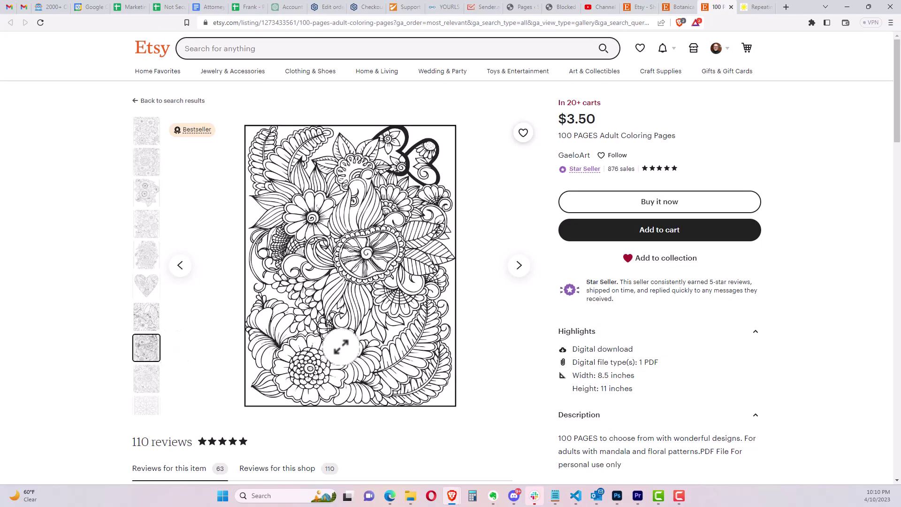
scroll(509, 331, "down", 3)
scroll(509, 331, "down", 5)
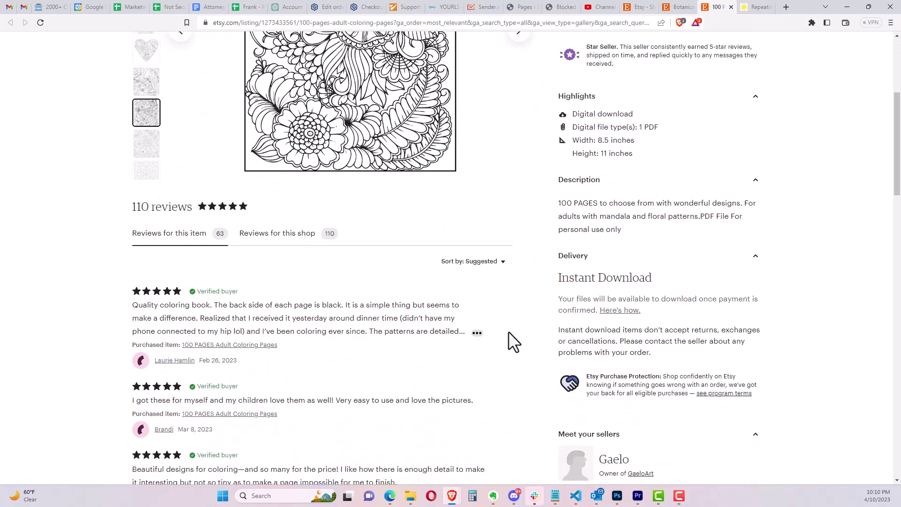
scroll(508, 331, "up", 3)
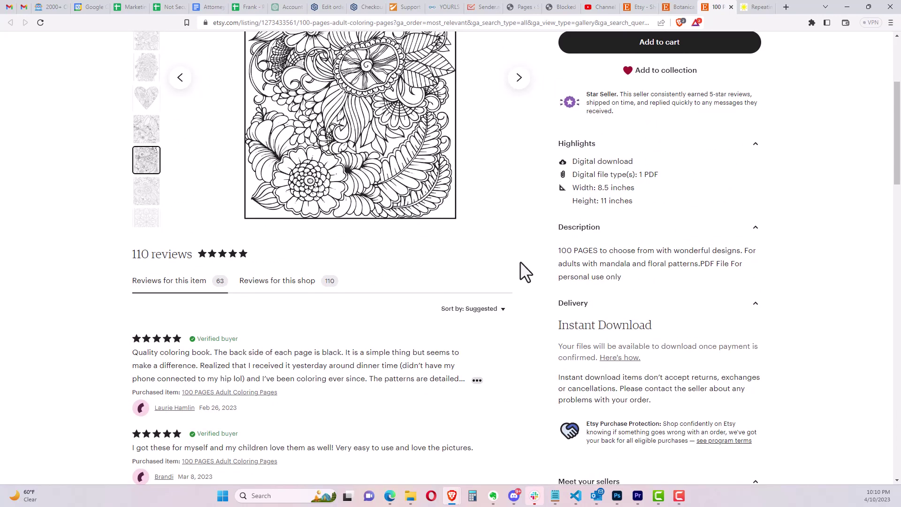
scroll(520, 261, "up", 5)
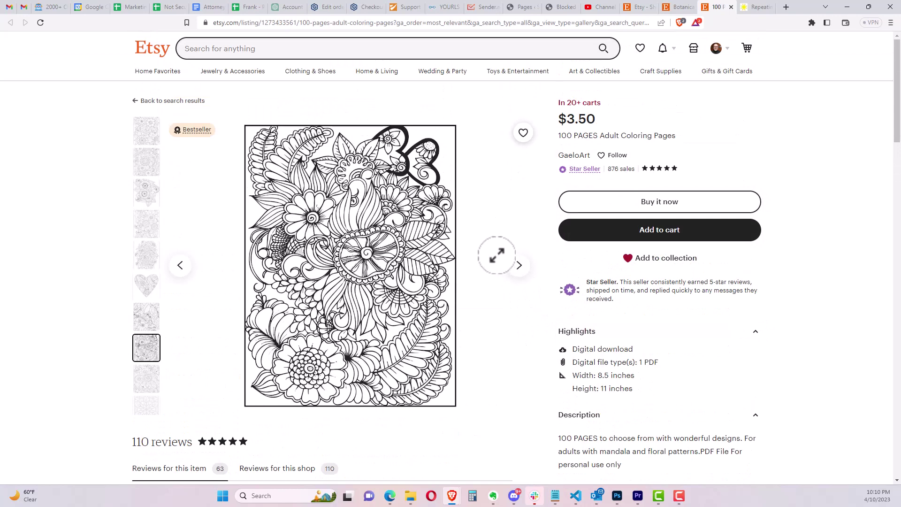
- Return to the botanical coloring pages search results and open the "Adult Coloring Book: Vase Flowers Coloring Pages" listing
left_click(173, 104)
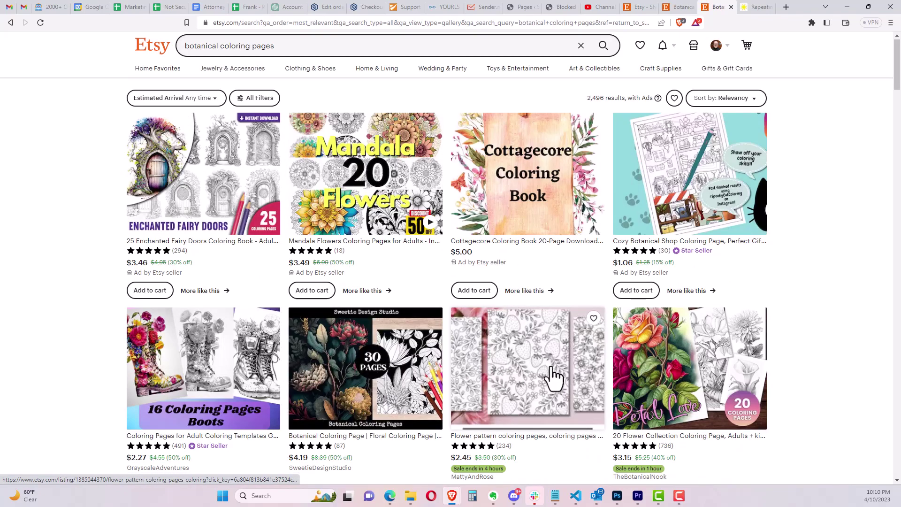
scroll(554, 376, "down", 9)
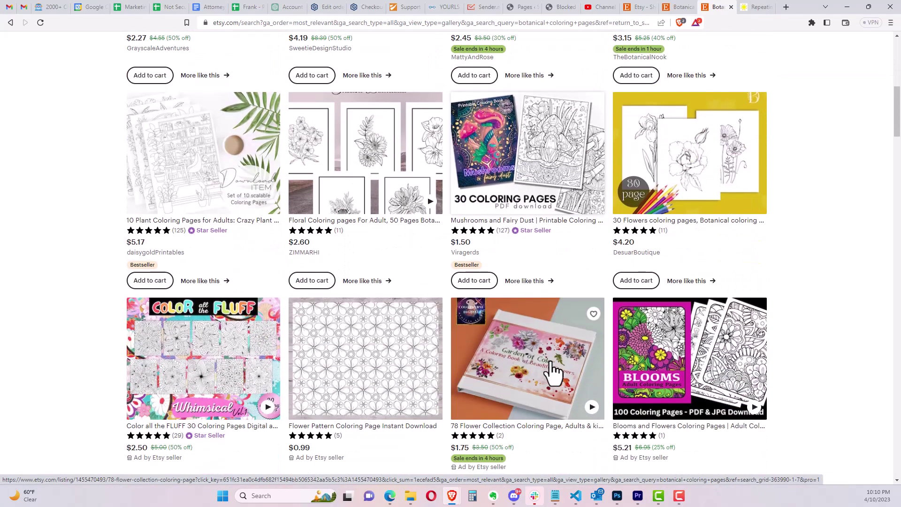
scroll(554, 371, "down", 6)
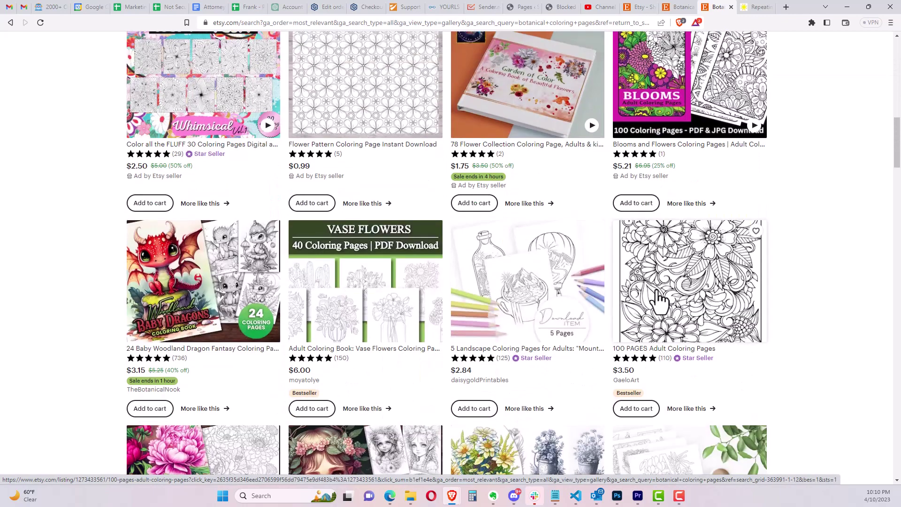
scroll(521, 314, "down", 2)
left_click(378, 193)
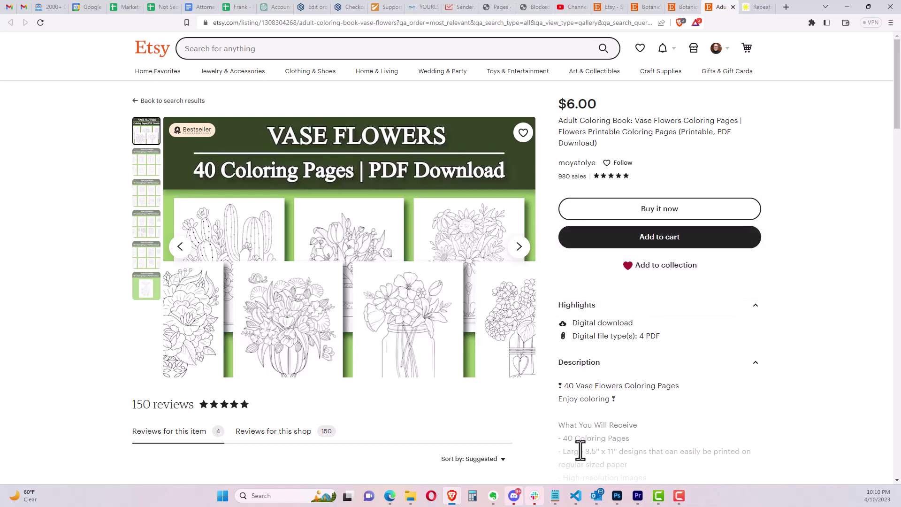
- Switch to Discord, enlarge the newest white-background botanical grid and open it in a maximized browser window
left_click(515, 497)
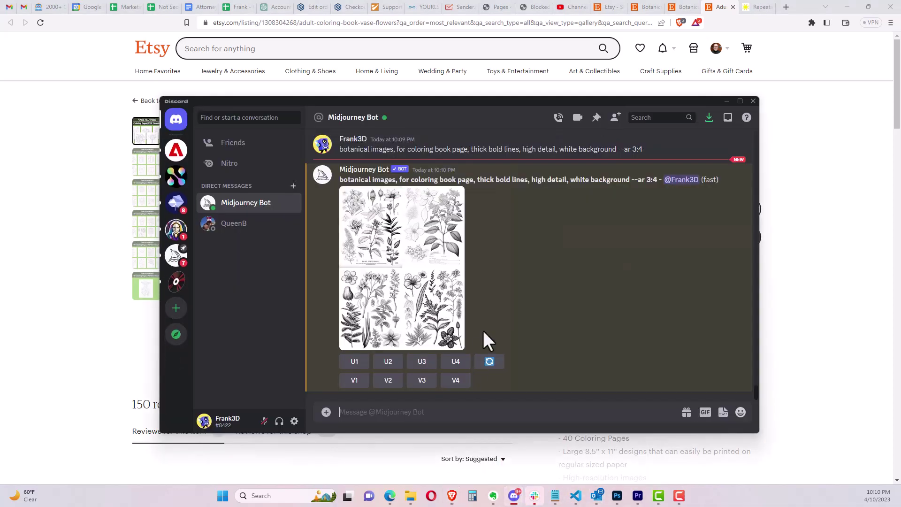
left_click(415, 268)
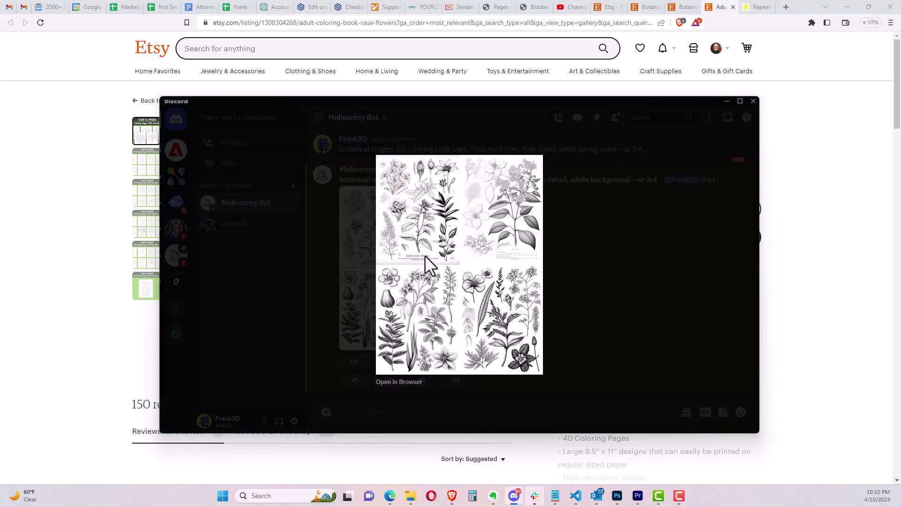
left_click(420, 383)
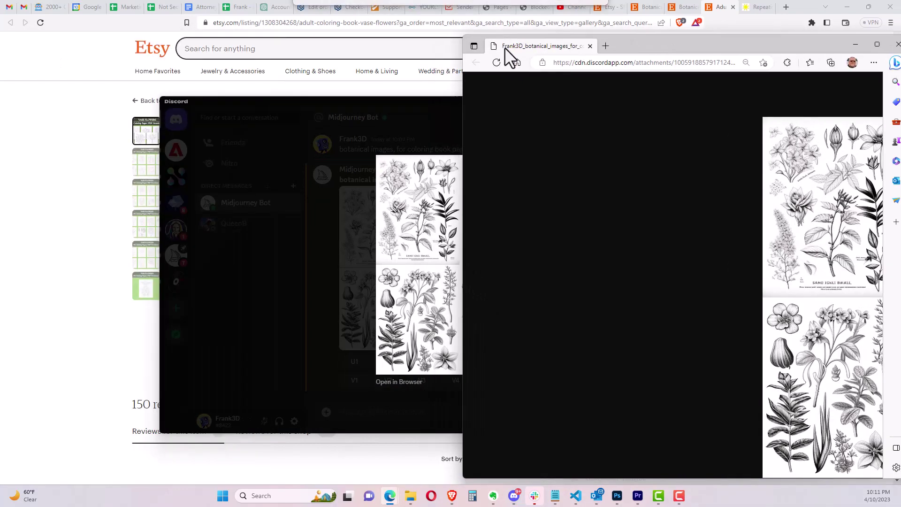
left_click_drag(512, 54, 238, 52)
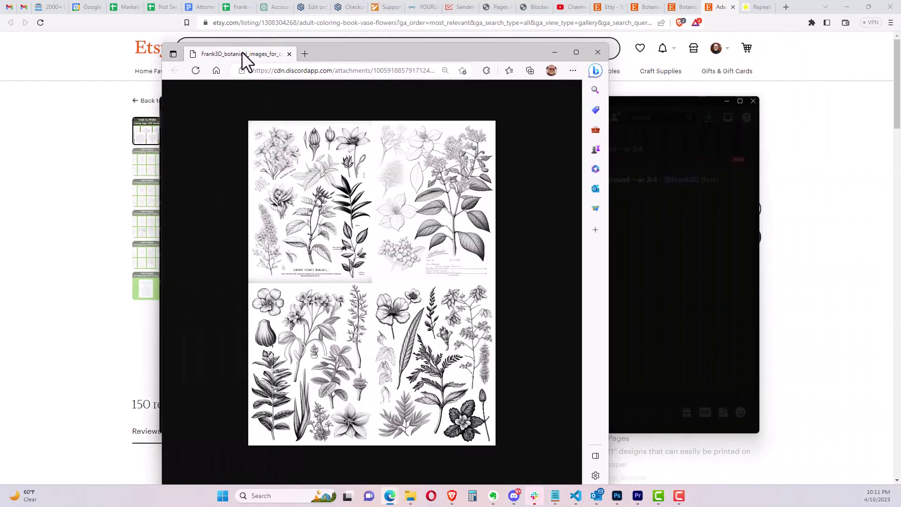
double_click(330, 48)
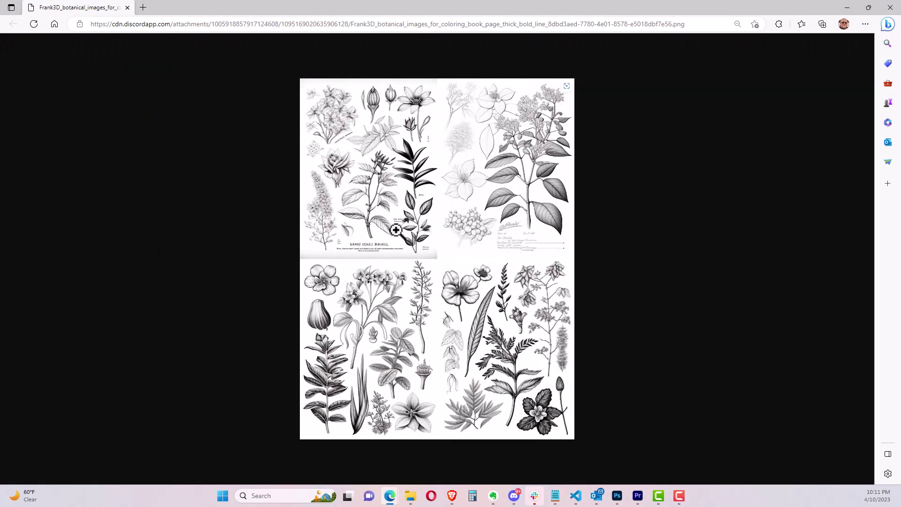
- Examine the four botanical drawings up close, checking line quality and shading, and return to the Midjourney chat
scroll(406, 233, "up", 1)
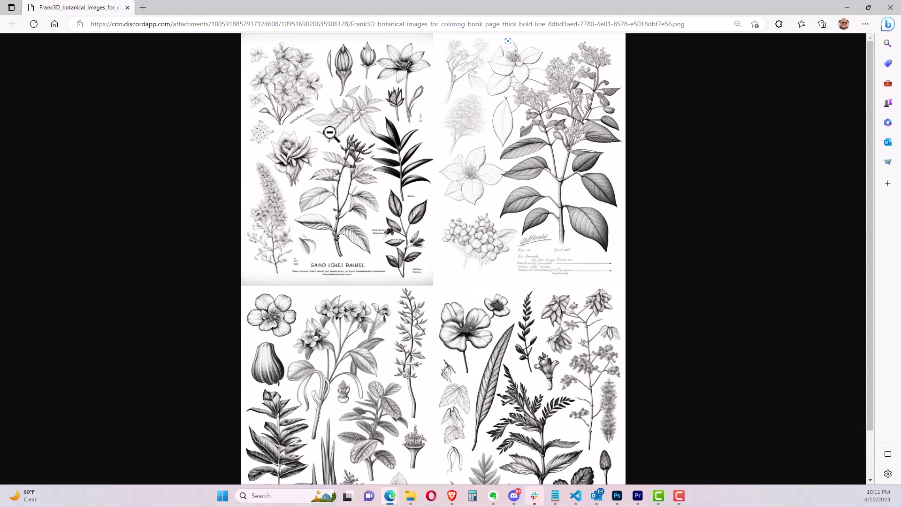
scroll(391, 265, "down", 1)
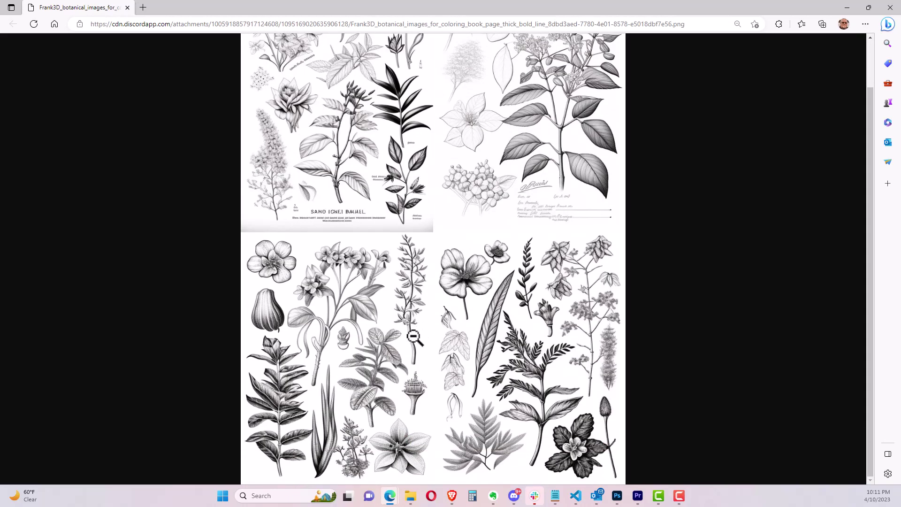
left_click(428, 277)
left_click(428, 277)
scroll(427, 277, "up", 1)
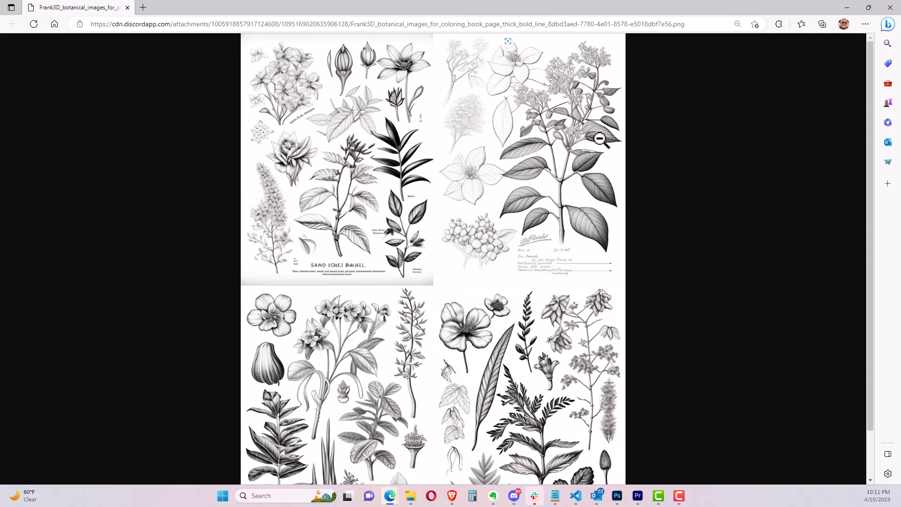
left_click(846, 7)
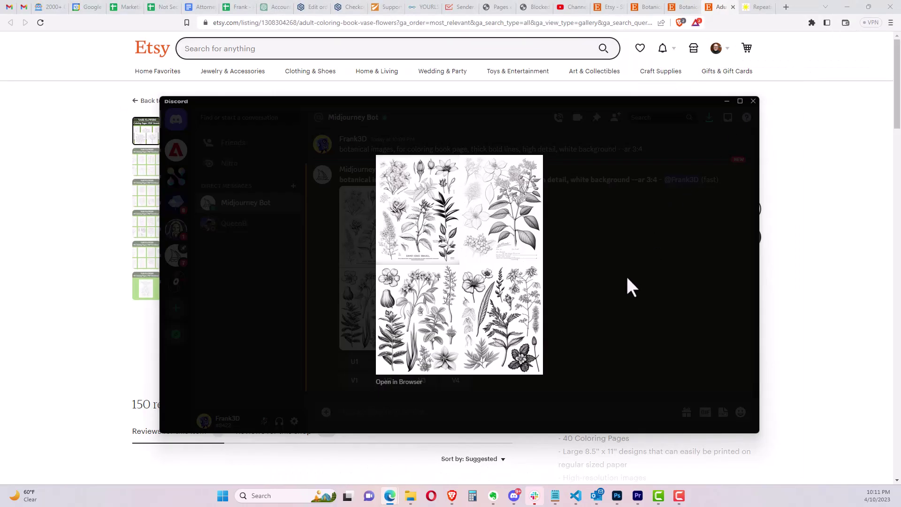
left_click(626, 277)
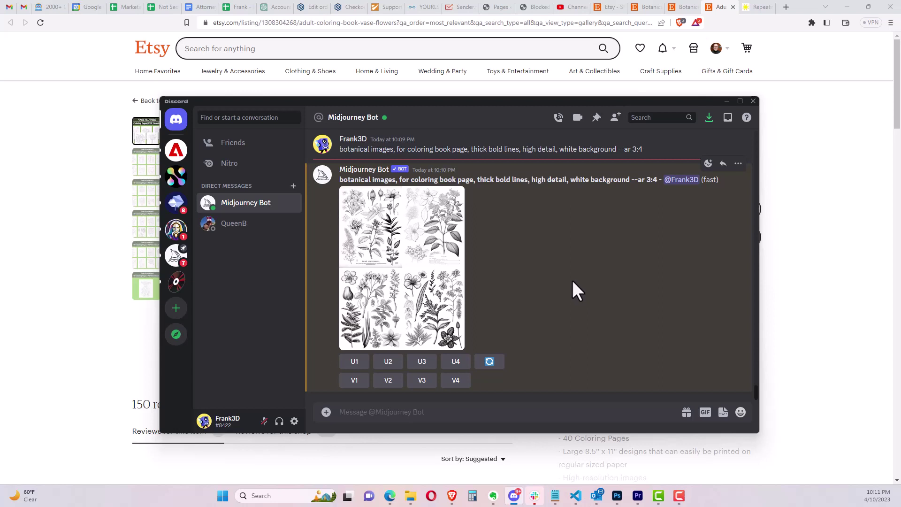
- Find the earlier red-haired woman portraits in the Midjourney chat and examine the upscaled image and its detailed prompt
scroll(578, 278, "up", 15)
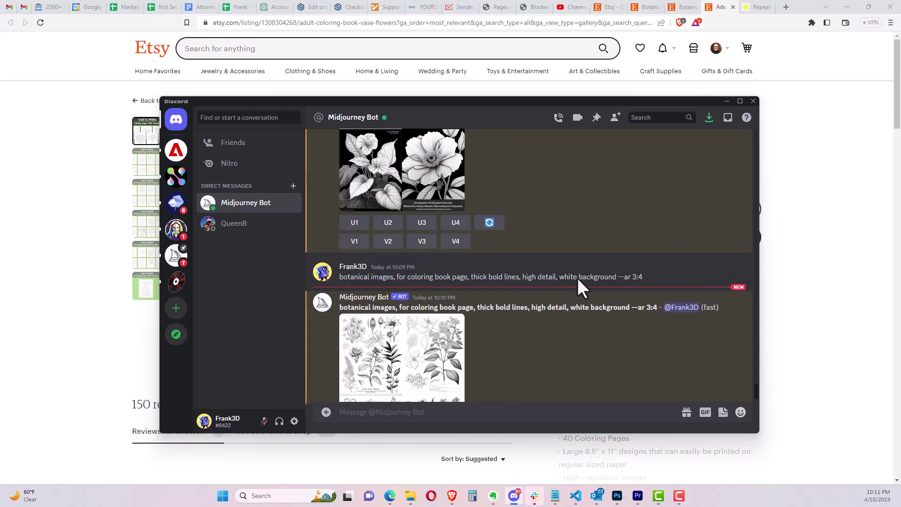
scroll(577, 278, "up", 4)
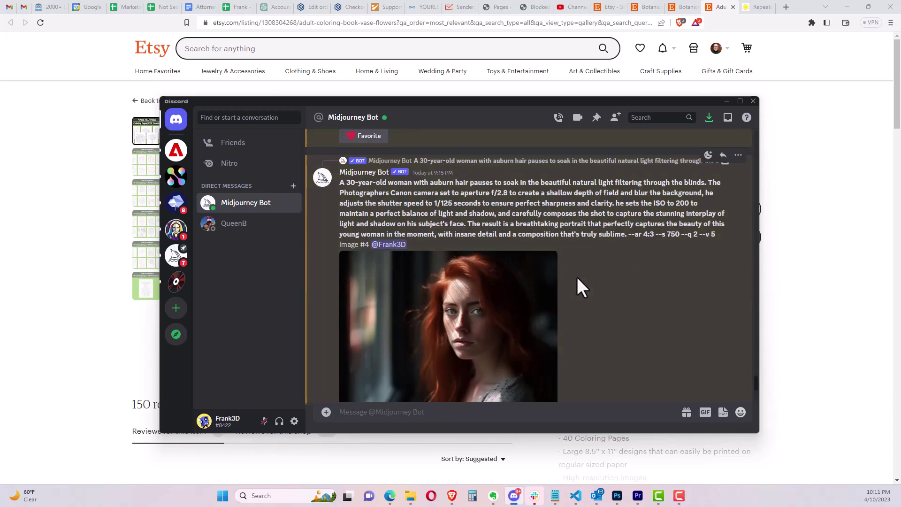
scroll(577, 277, "up", 6)
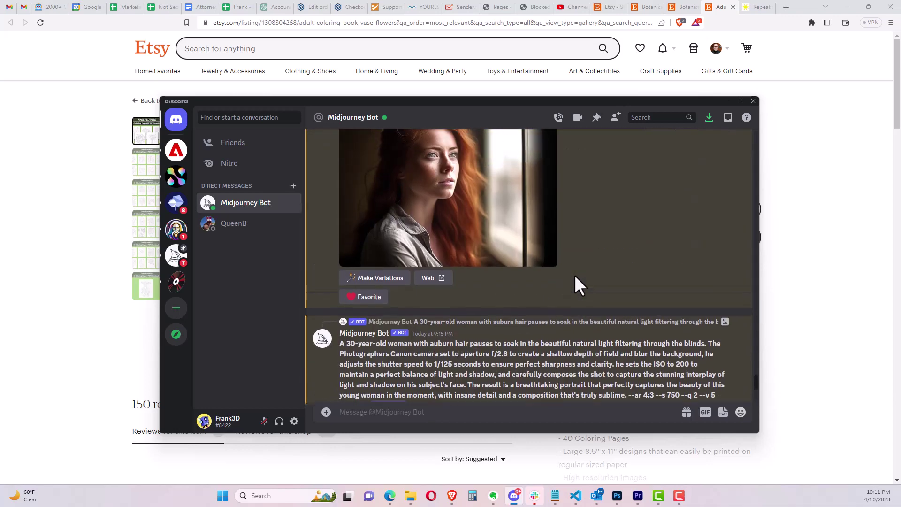
scroll(575, 275, "down", 2)
left_click(469, 257)
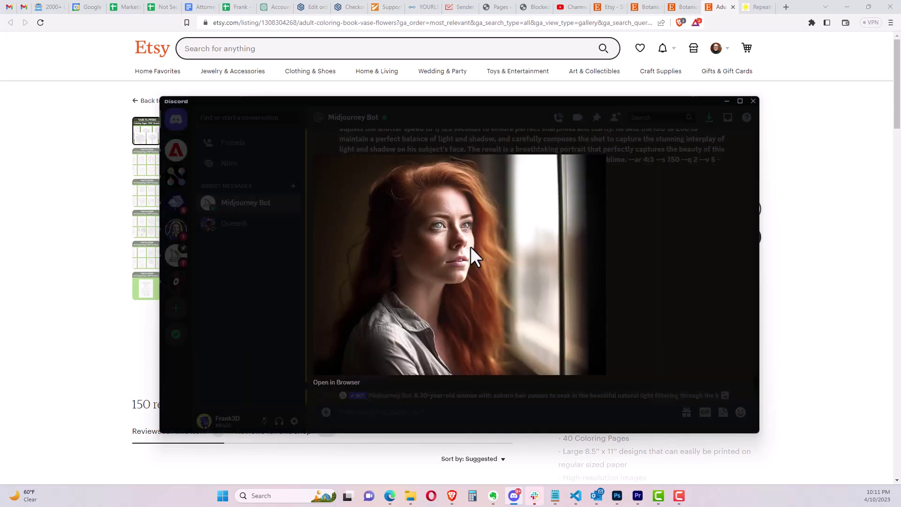
left_click(623, 247)
scroll(624, 249, "down", 5)
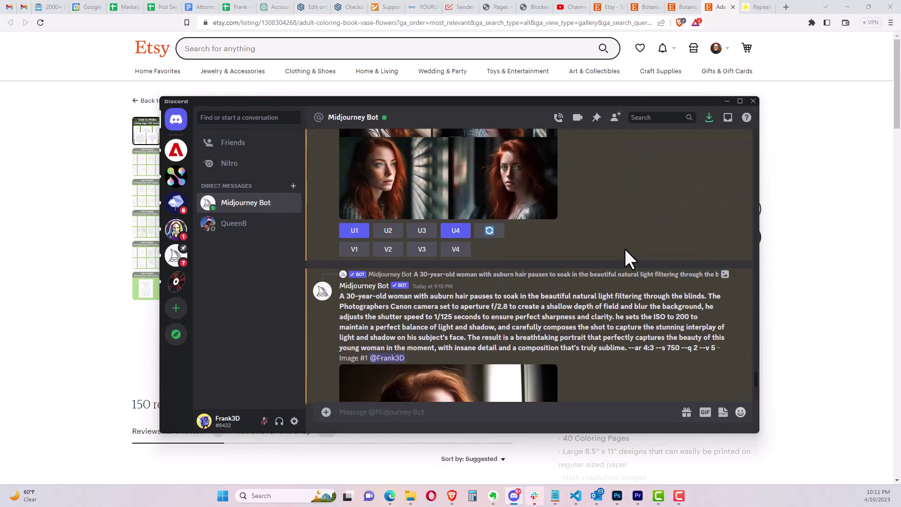
scroll(624, 249, "up", 3)
scroll(624, 249, "down", 6)
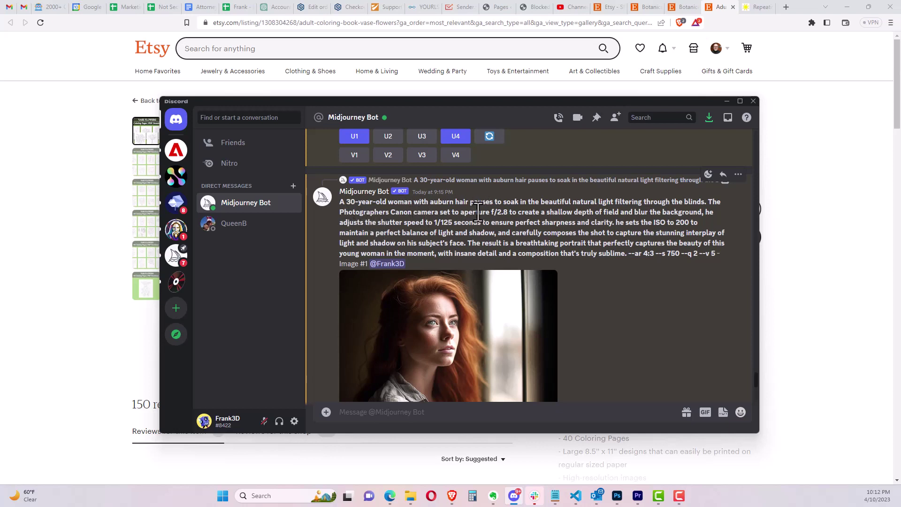
- Copy the phrase "A 30-year-old woman with auburn hair" from the detailed portrait prompt
scroll(478, 211, "down", 2)
scroll(464, 206, "up", 2)
left_click_drag(339, 203, 468, 203)
right_click(468, 203)
left_click(475, 212)
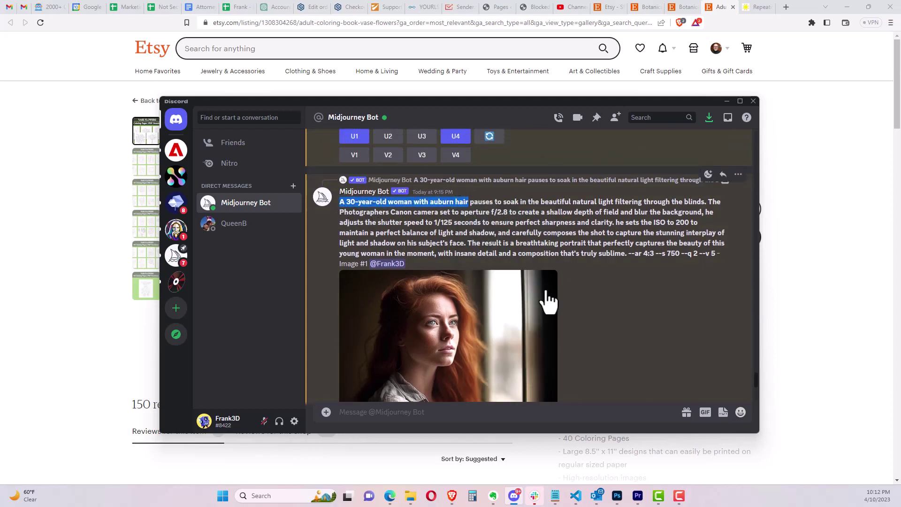
- Submit the prompt "A 30-year-old woman with auburn hair --ar 4:3" to Midjourney with the /imagine command
scroll(547, 298, "down", 4)
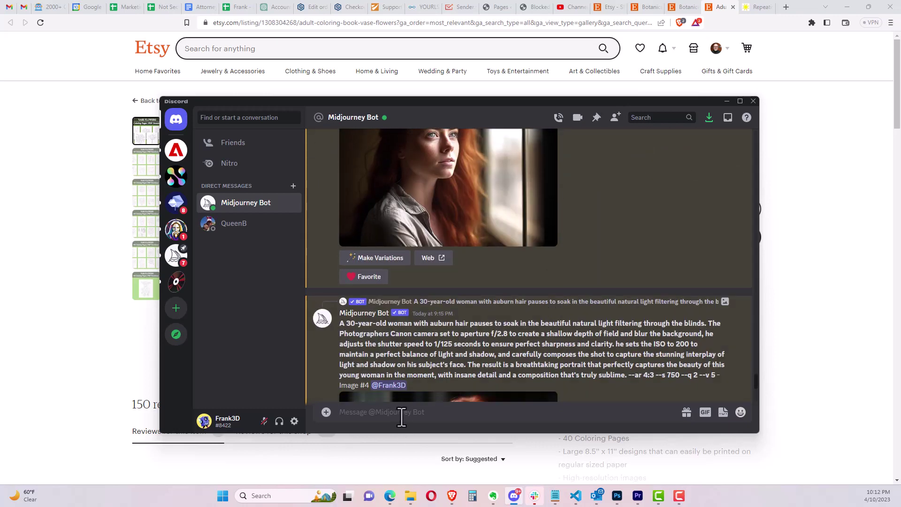
type("/i")
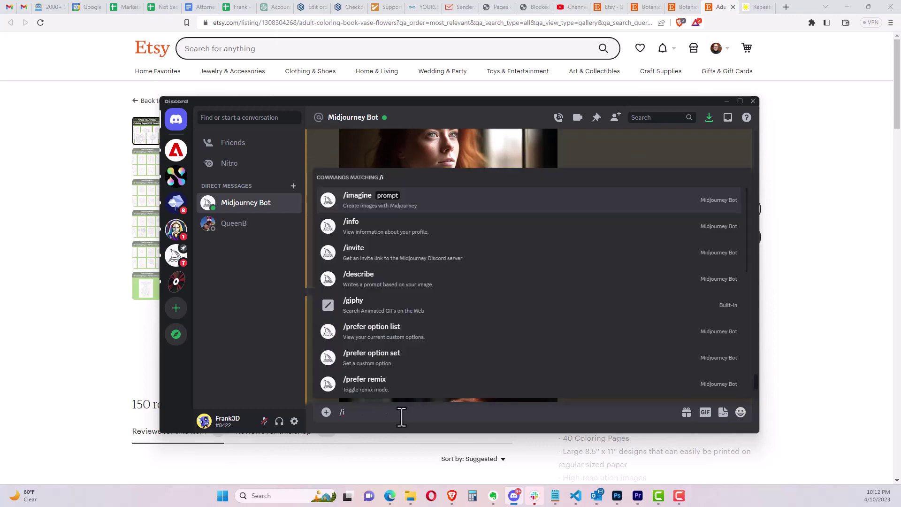
left_click(426, 204)
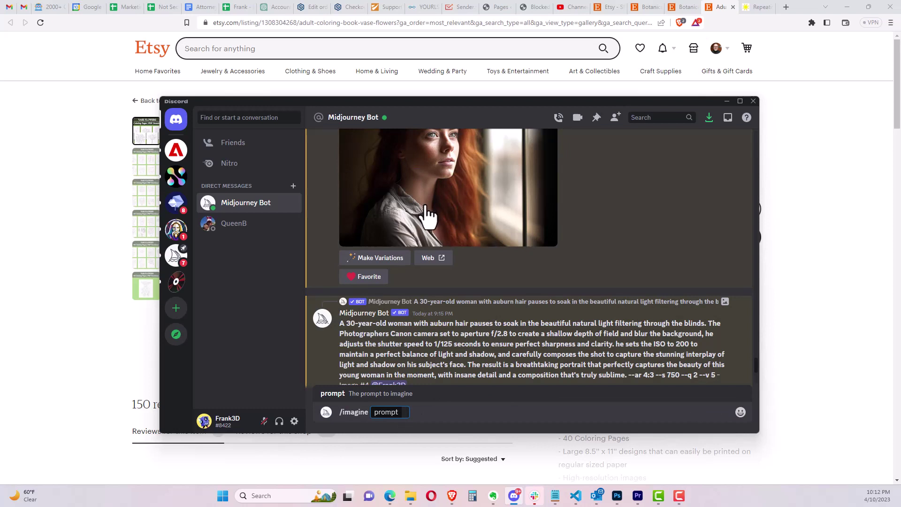
key("ctrl+v")
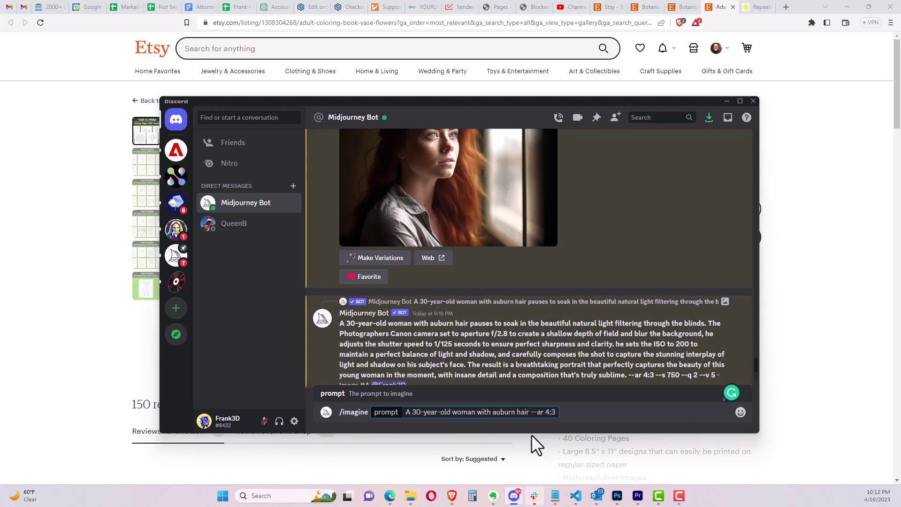
key("Return")
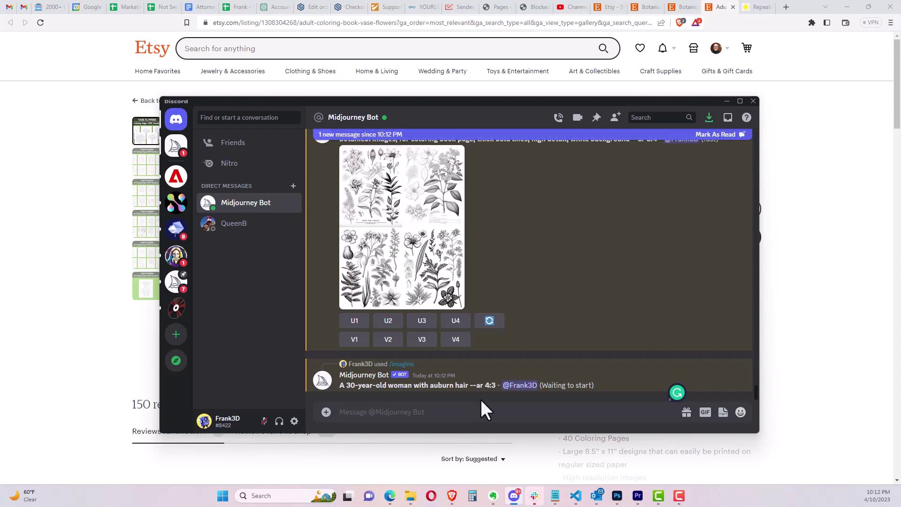
- Open the Midjourney website in a new browser tab and go to its community feed
left_click(812, 247)
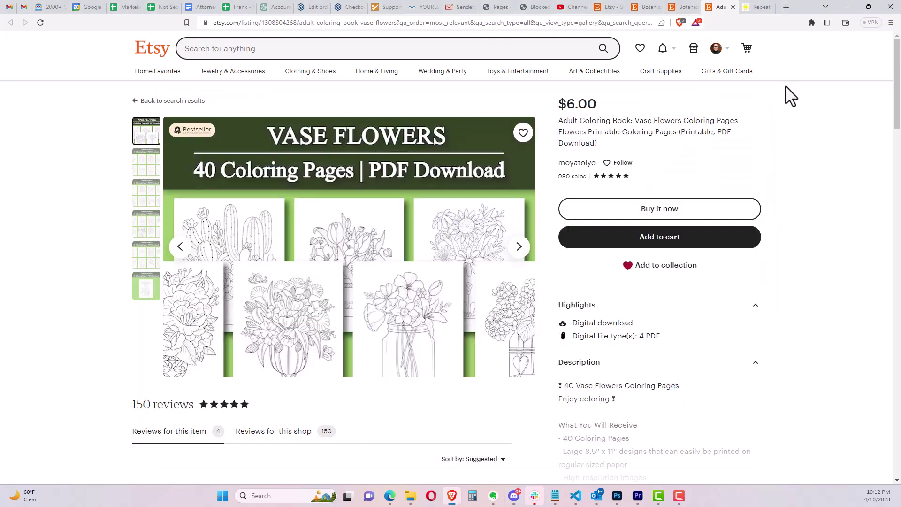
left_click(787, 7)
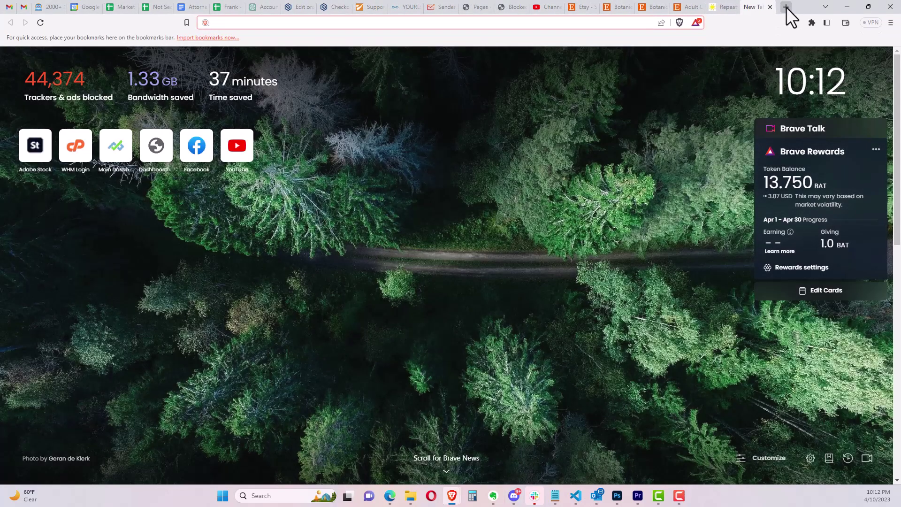
type("midjourney")
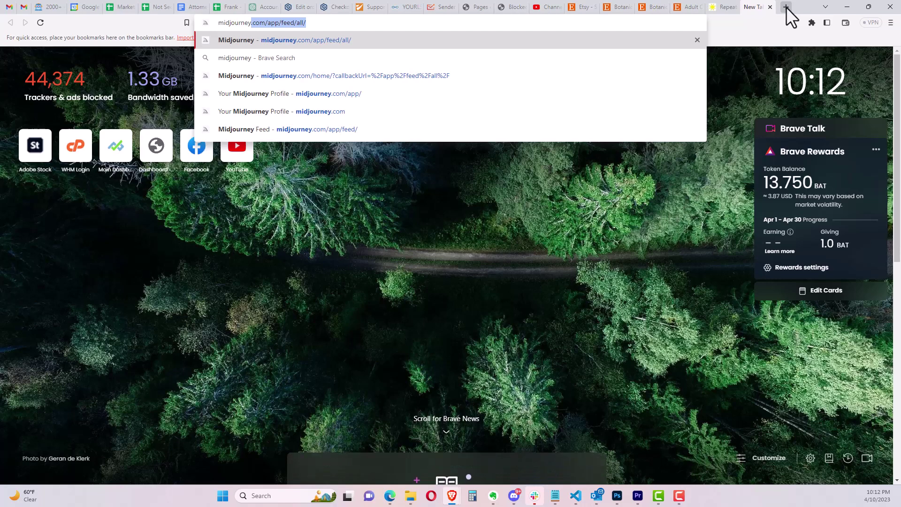
key("Return")
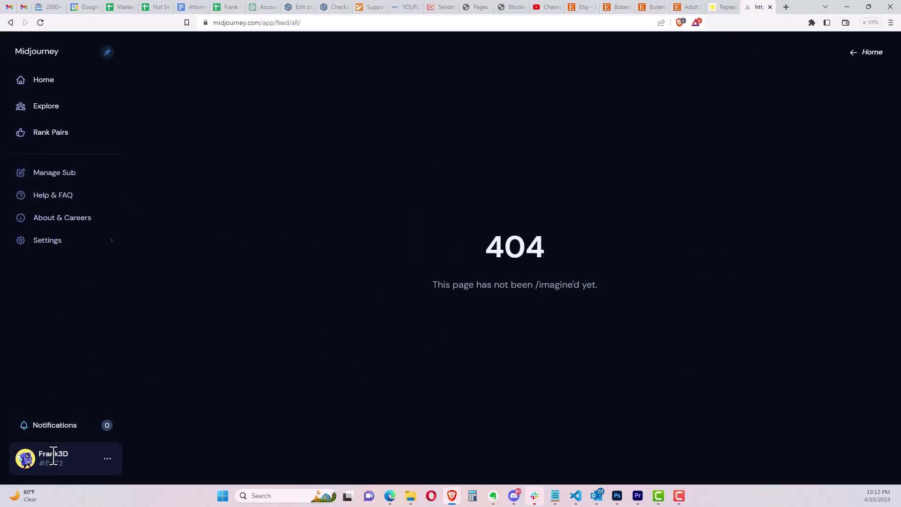
left_click(46, 80)
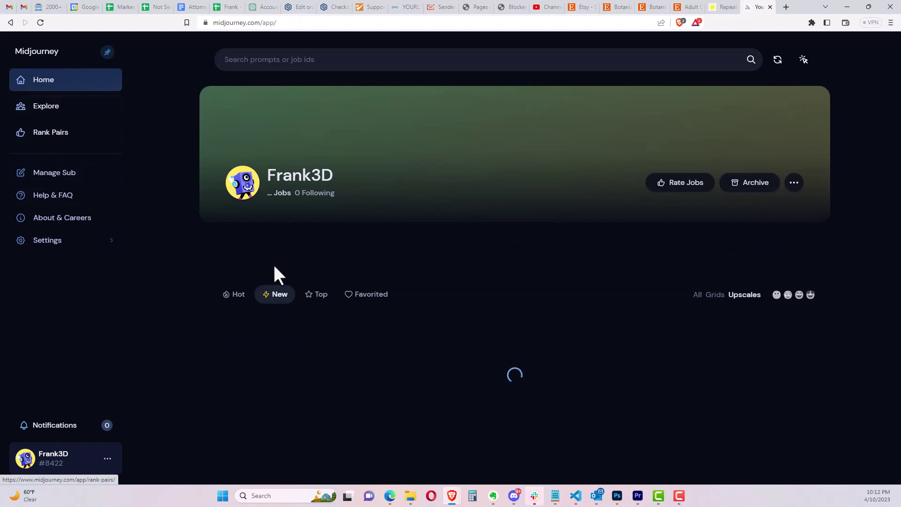
left_click(55, 111)
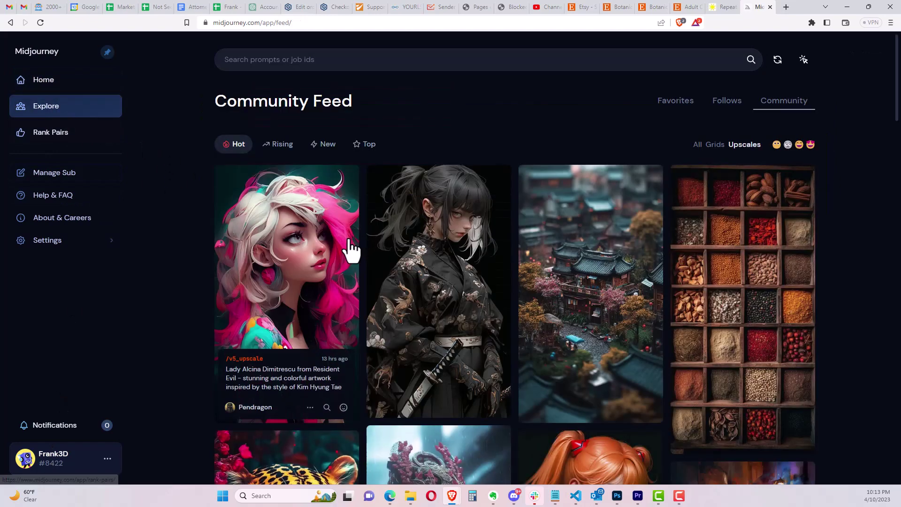
- Find the abstract Willis tower cityscape in the community feed, copy its prompt and paste it into the blank Notepad document
scroll(354, 245, "down", 5)
scroll(353, 239, "down", 10)
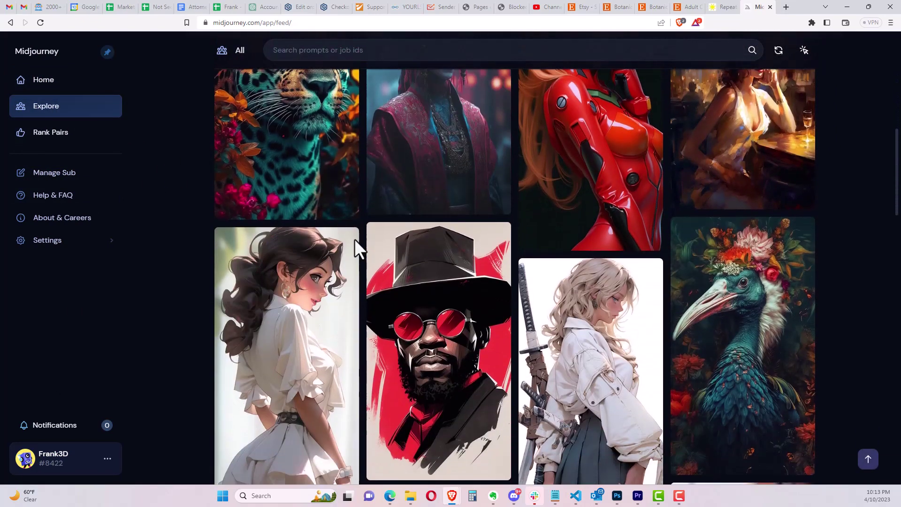
scroll(354, 241, "down", 9)
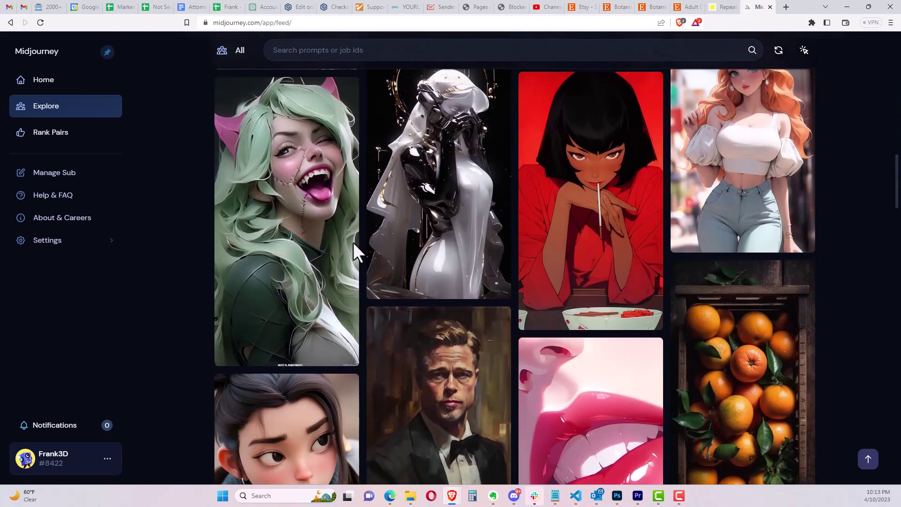
scroll(353, 245, "down", 6)
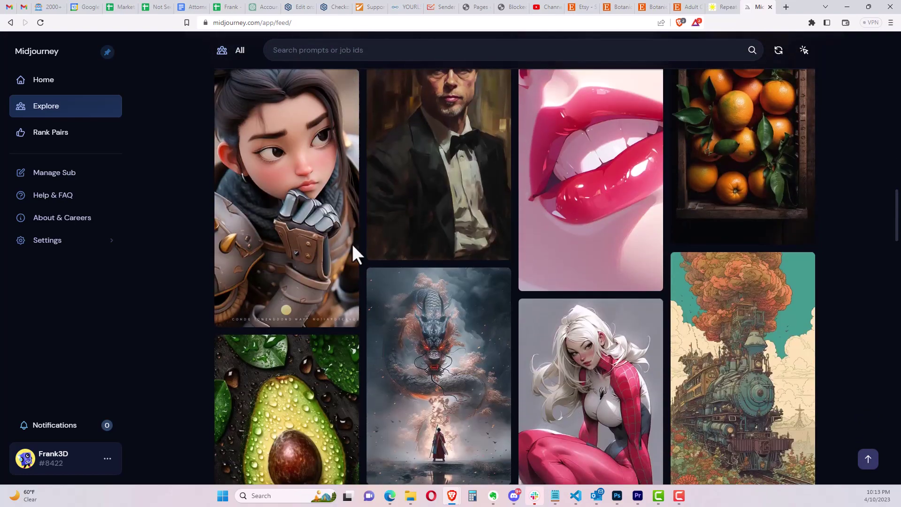
scroll(353, 246, "down", 6)
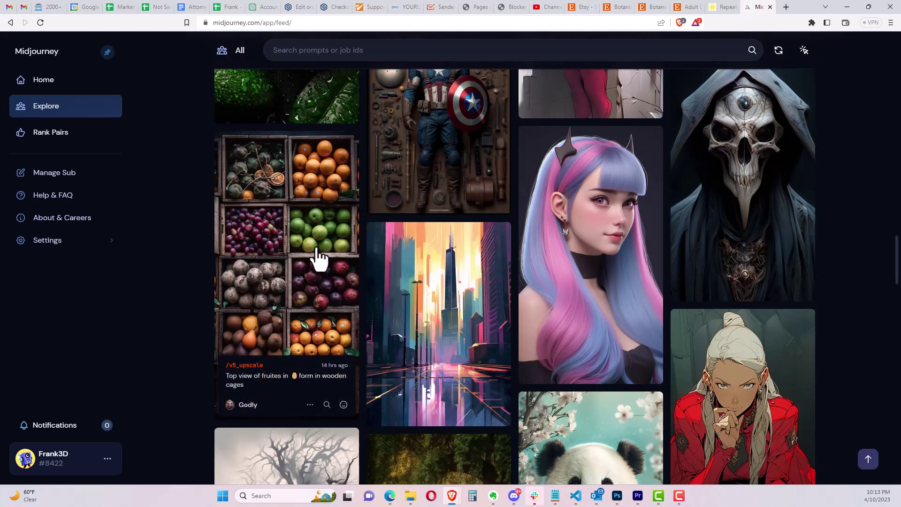
scroll(319, 257, "down", 4)
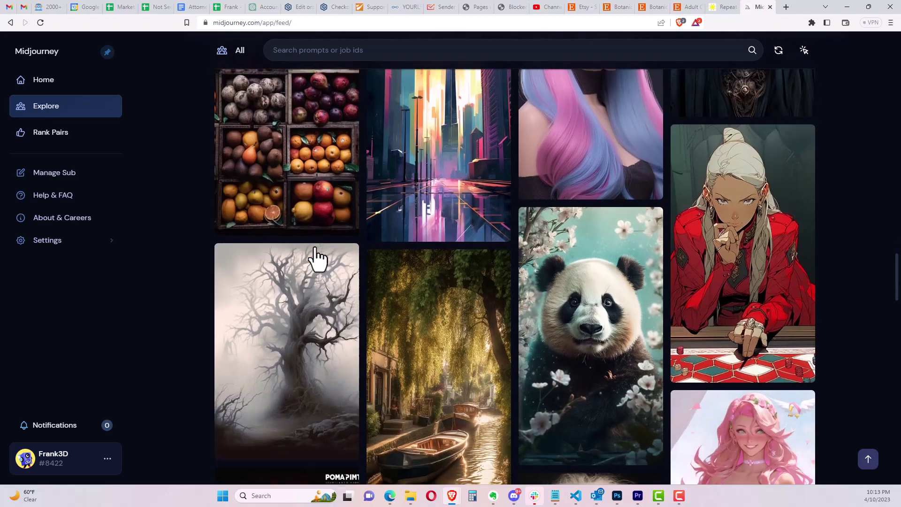
scroll(314, 249, "up", 2)
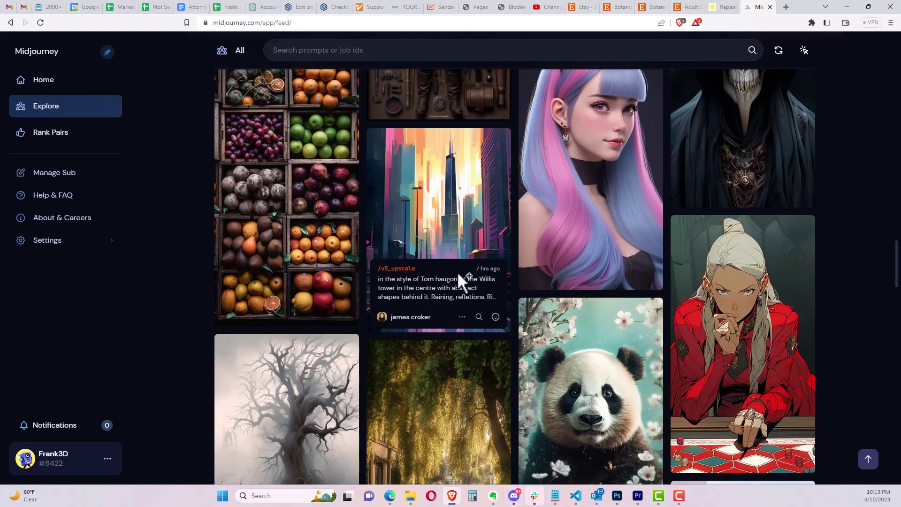
left_click(462, 319)
left_click(425, 206)
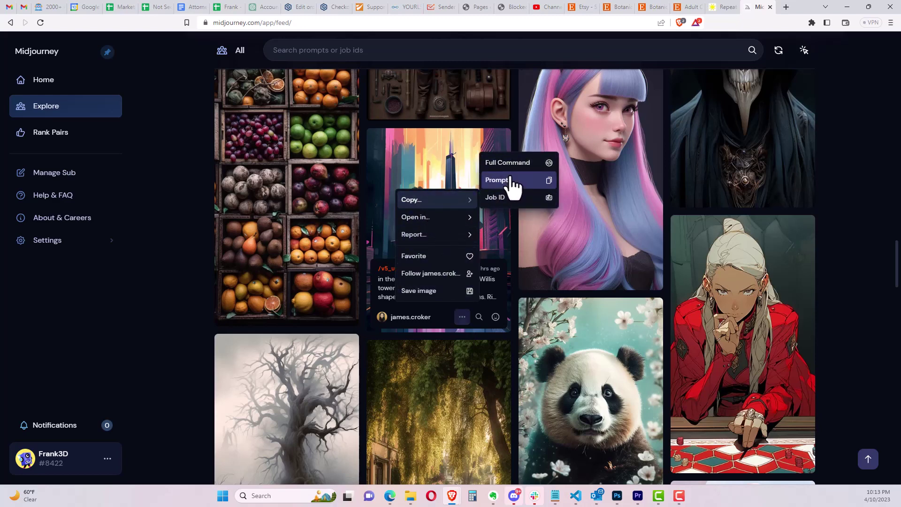
left_click(511, 185)
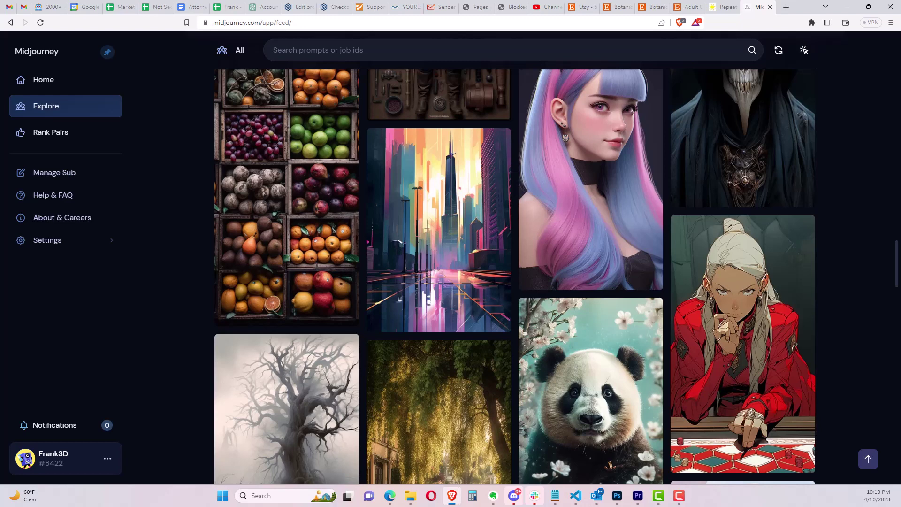
key("alt+Tab")
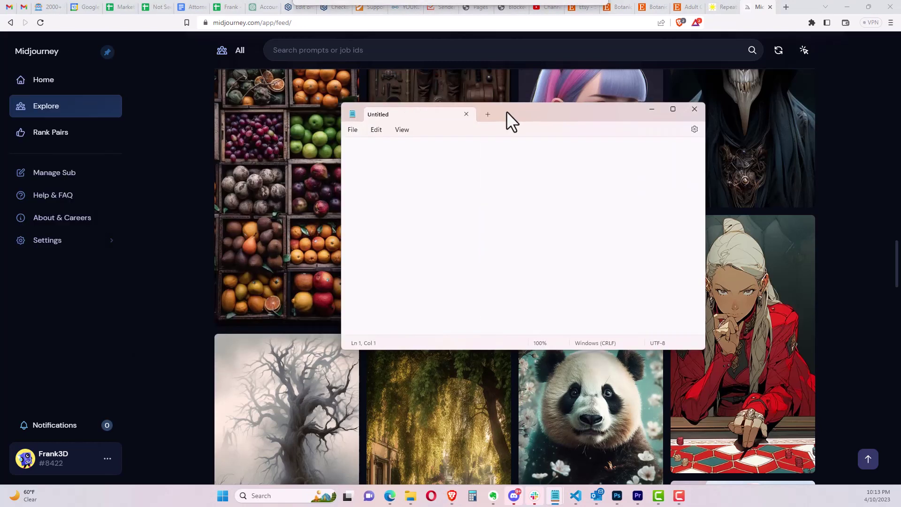
key("ctrl+v")
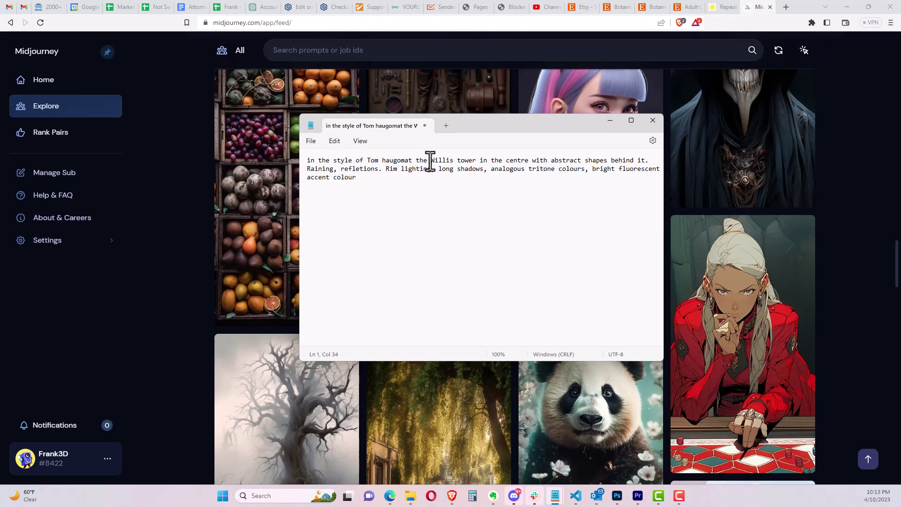
- Replace "Willis tower" with "US Capital Building" in the pasted prompt and select the whole text for copying
left_click_drag(430, 160, 453, 160)
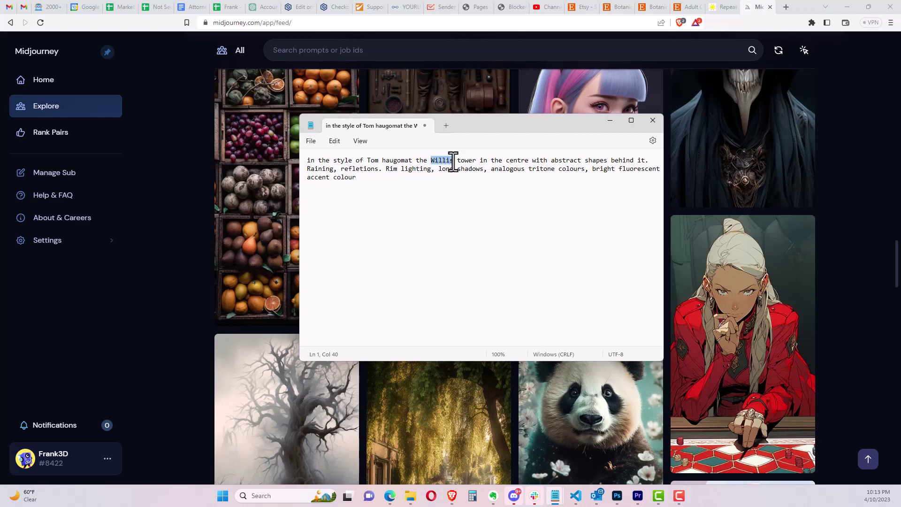
type("US")
type(" Capital")
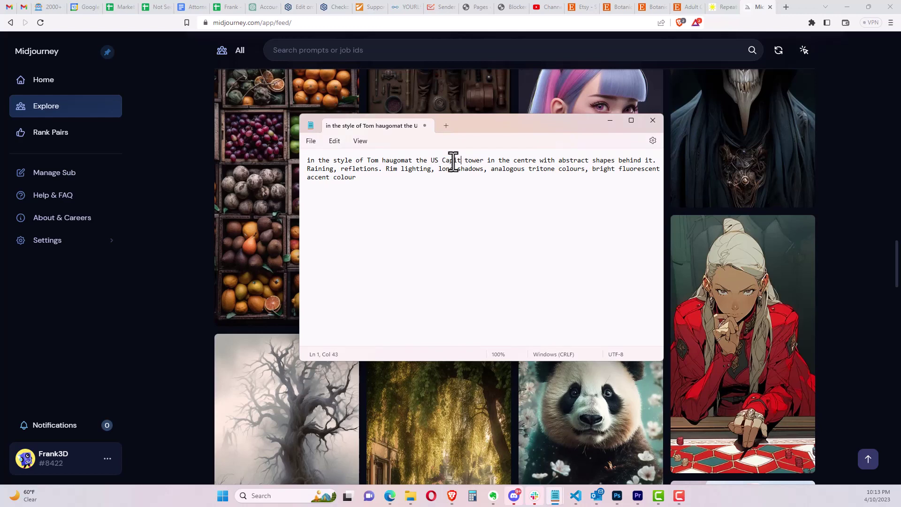
type(" BUil")
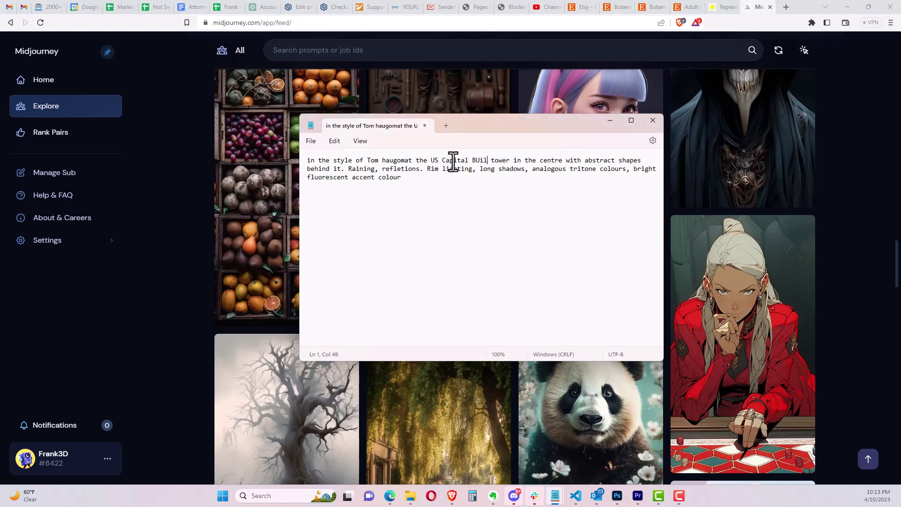
key("BackSpace")
key("BackSpace")
key("BackSpace")
type("uilding")
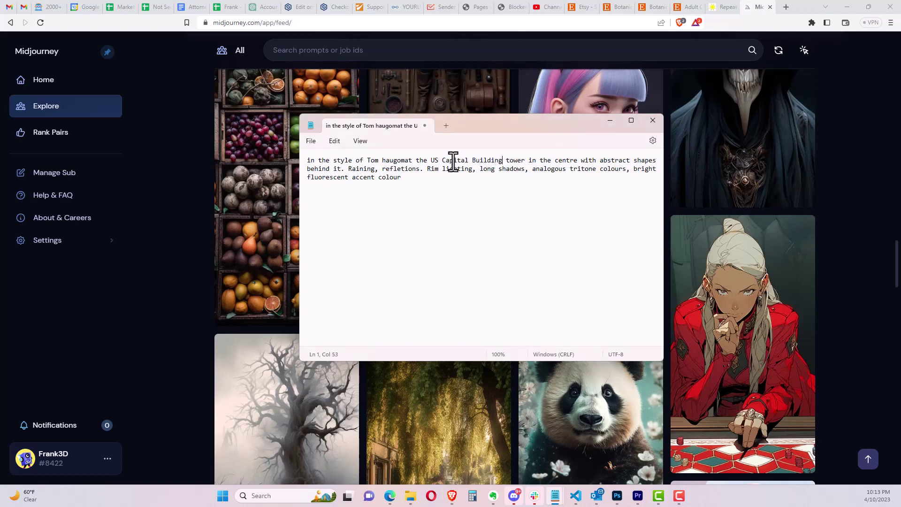
key("Delete")
key("Delete")
key("Delete")
key("Delete")
key("Delete")
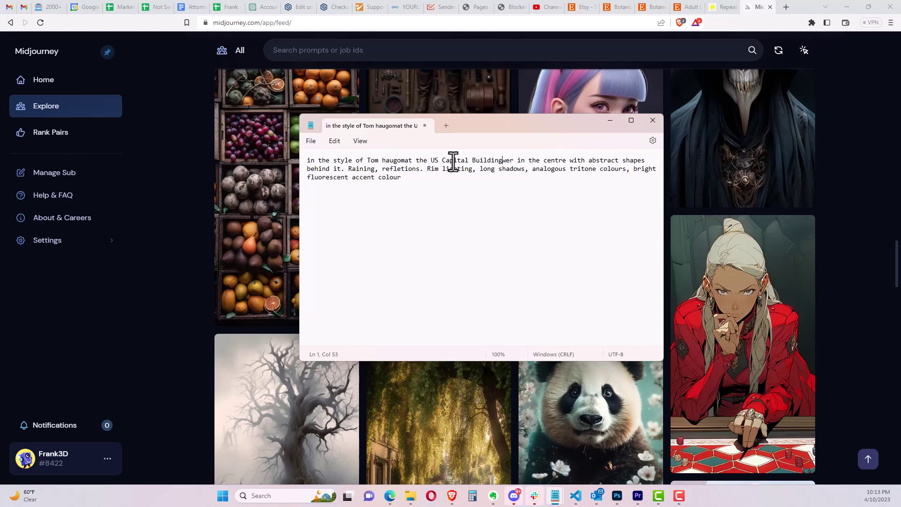
key("Delete")
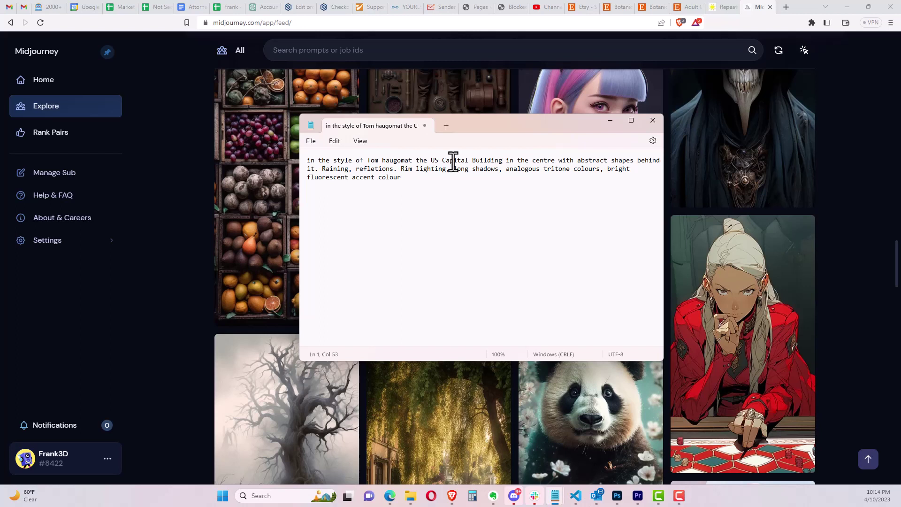
key("ctrl+a")
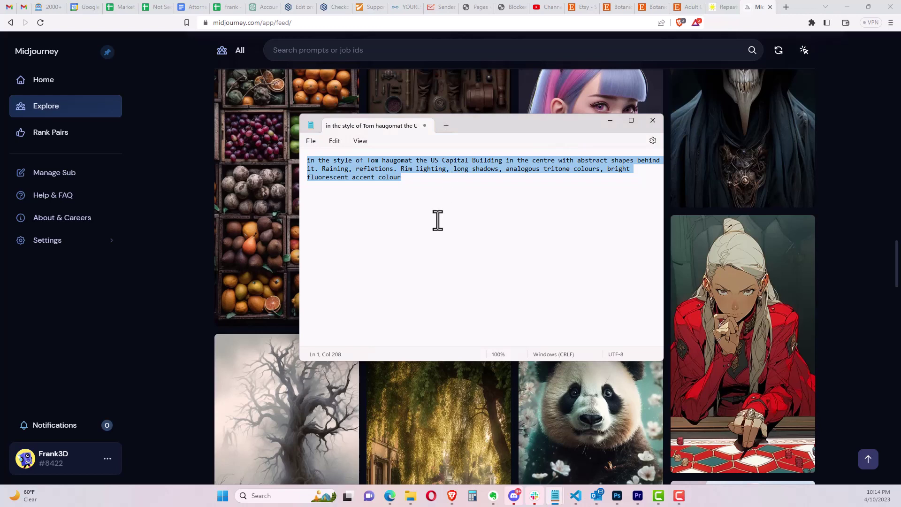
- Switch to Discord and compare the new auburn-haired woman portraits with the earlier ones made from the detailed prompt
left_click(514, 495)
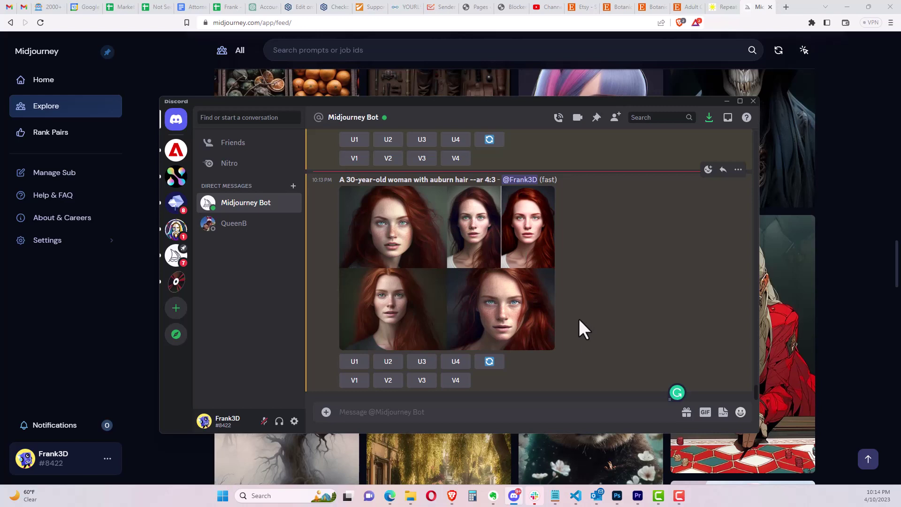
left_click(427, 321)
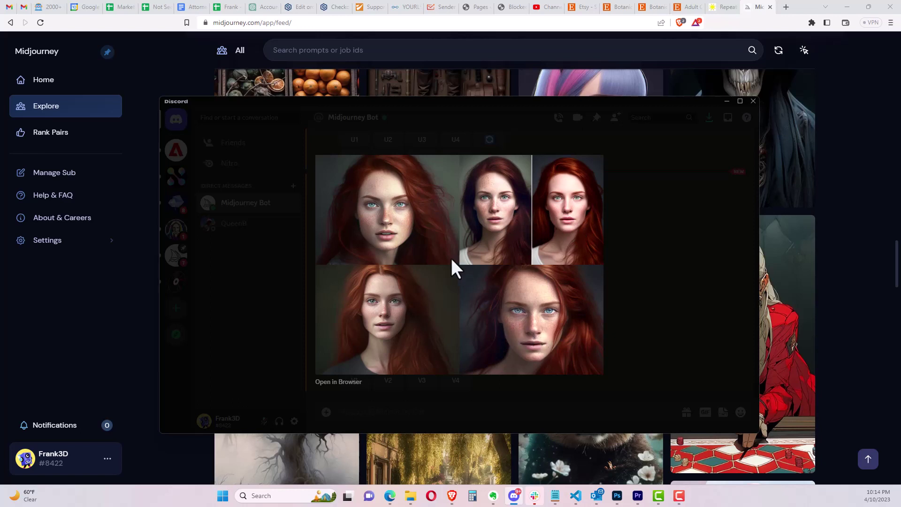
left_click(632, 297)
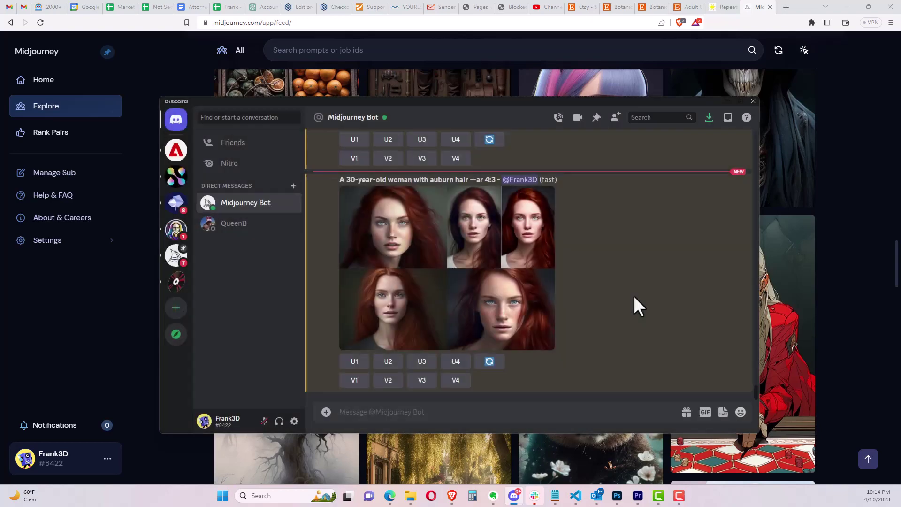
scroll(631, 295, "up", 10)
scroll(621, 294, "up", 15)
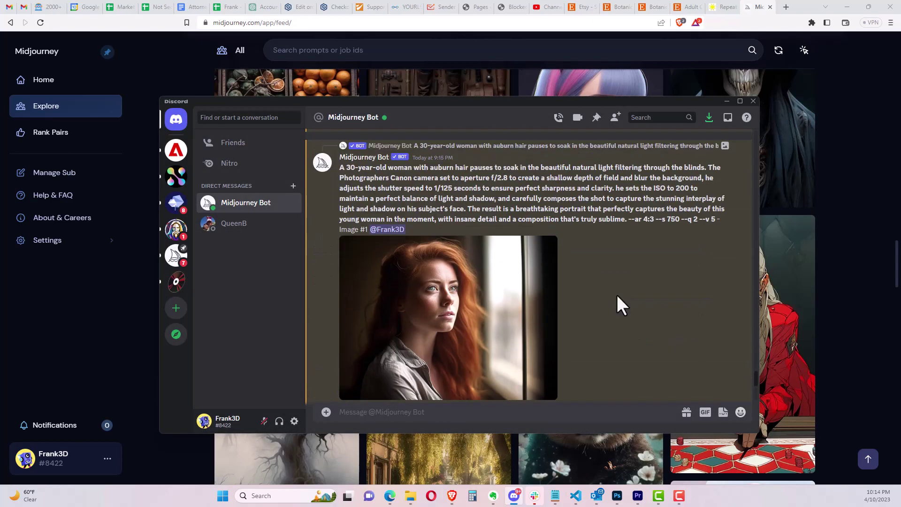
scroll(616, 295, "up", 4)
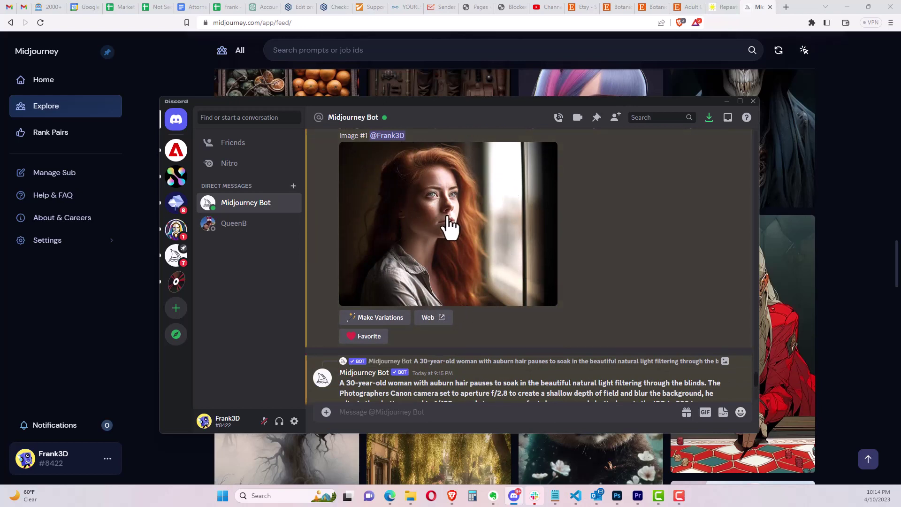
scroll(471, 243, "up", 10)
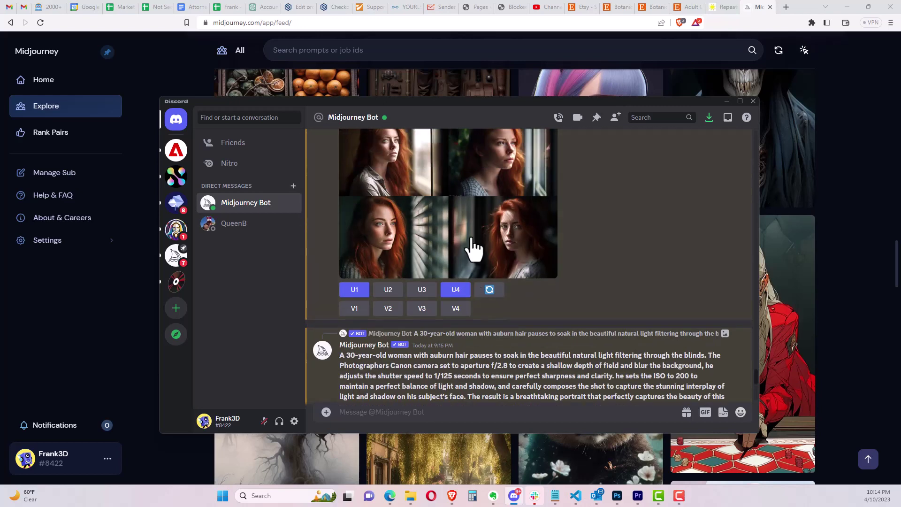
scroll(472, 245, "up", 1)
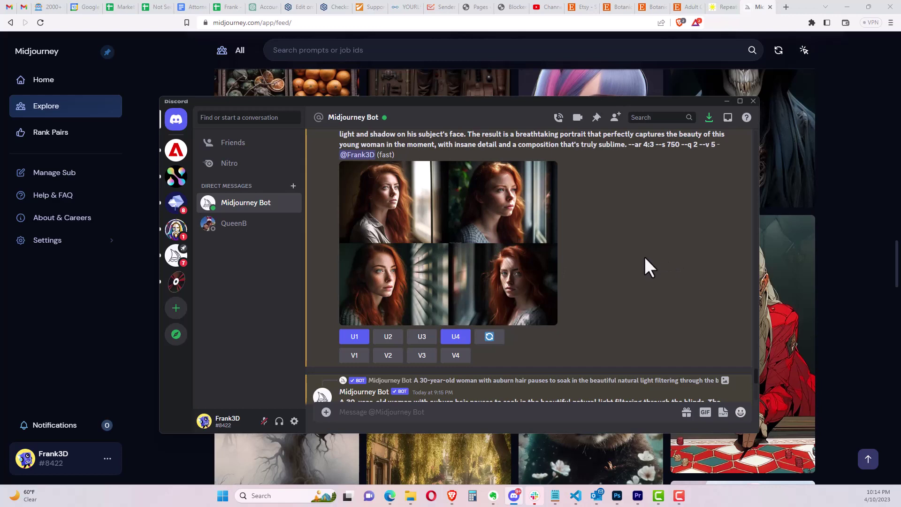
scroll(645, 258, "down", 7)
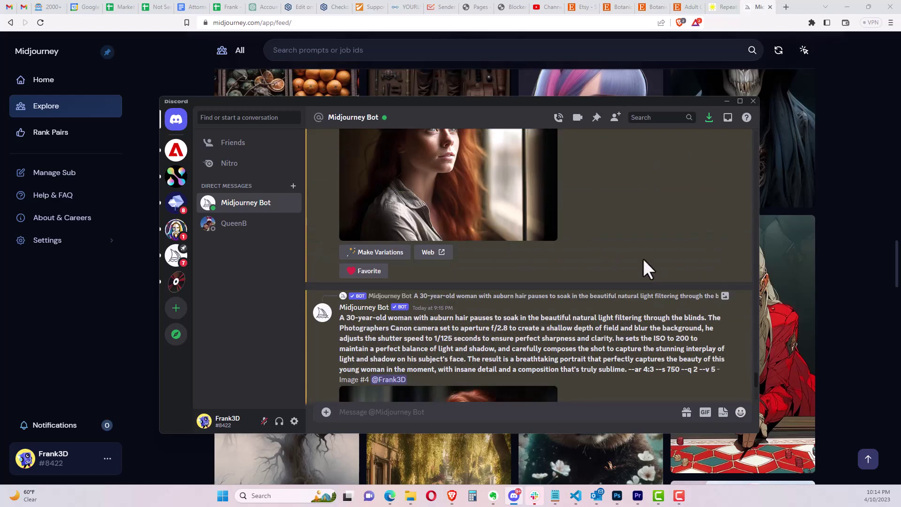
scroll(643, 259, "up", 3)
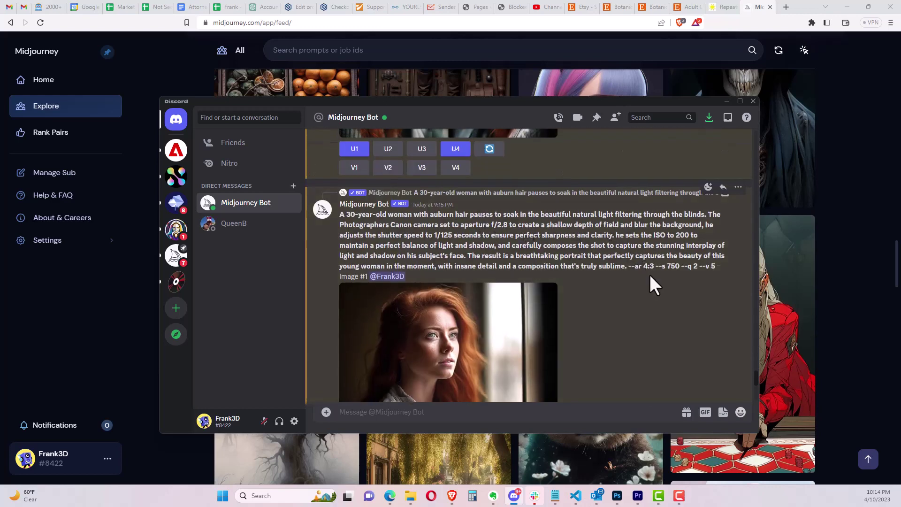
scroll(627, 299, "down", 5)
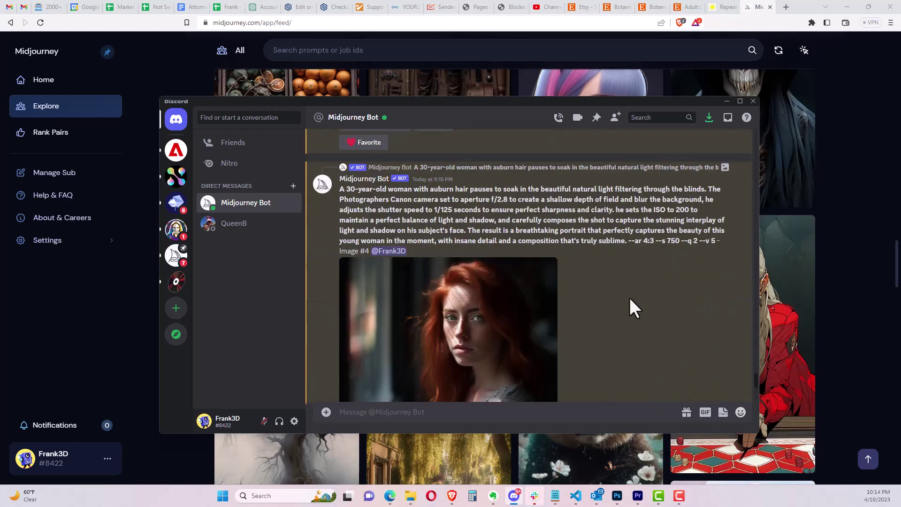
scroll(649, 285, "down", 15)
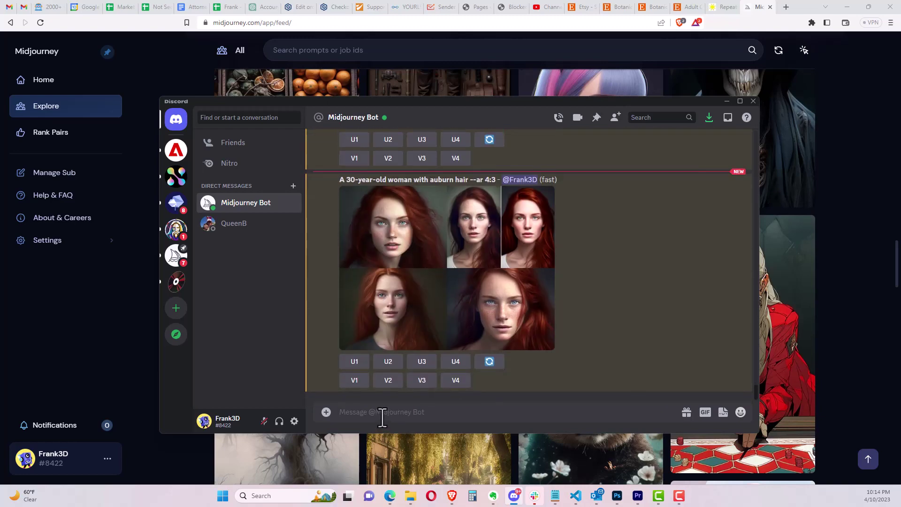
- Start an /imagine prompt for the Midjourney Bot with the copied US Capital Building text and change "centre" to "center"
type("/ima")
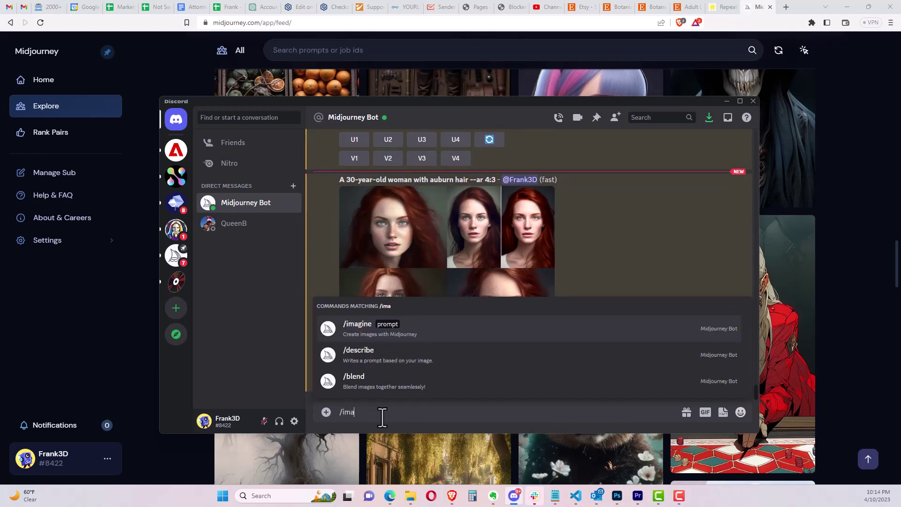
left_click(436, 334)
key("ctrl+v")
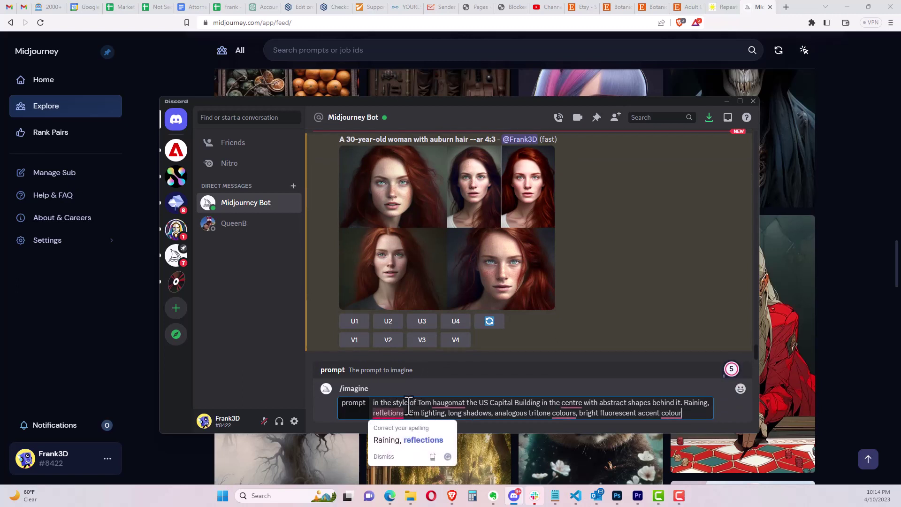
mouse_move(448, 403)
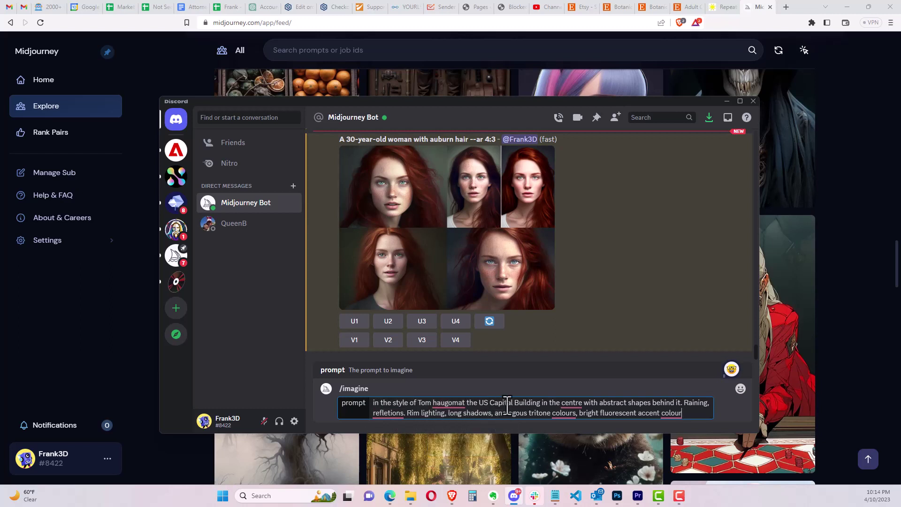
mouse_move(576, 404)
type("e")
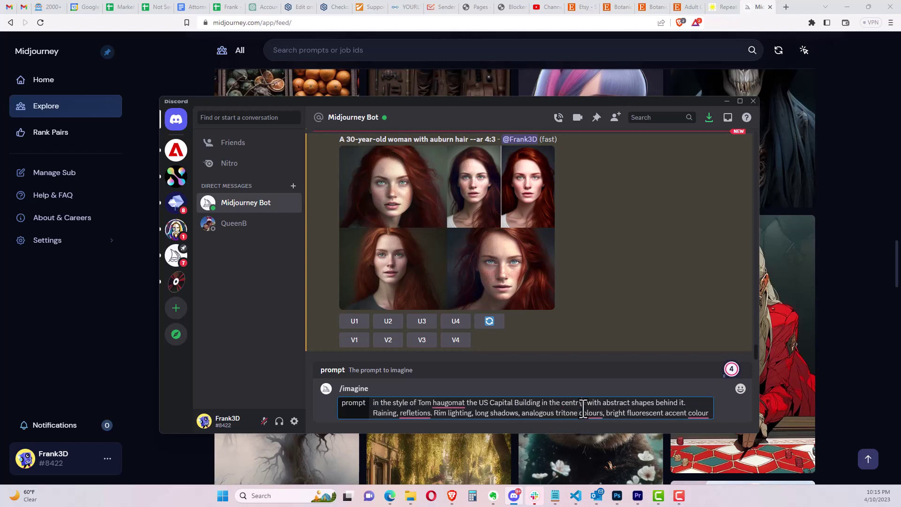
key("BackSpace")
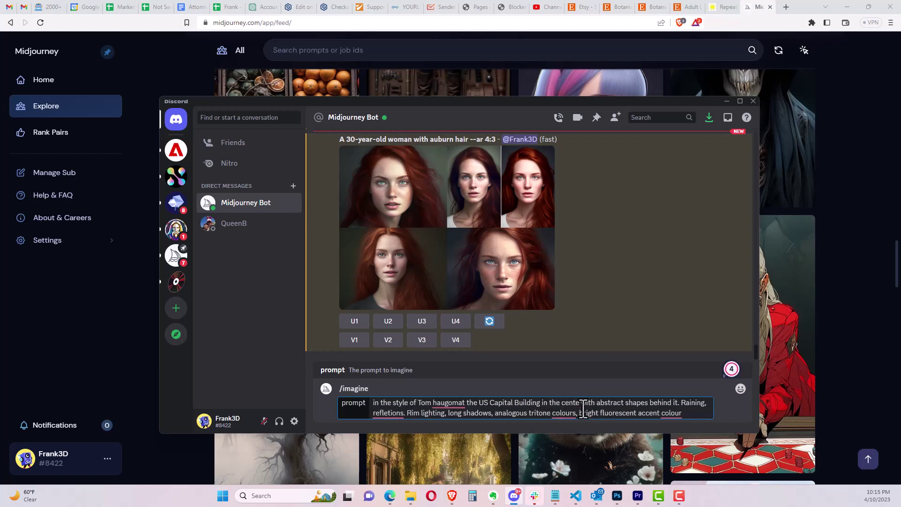
type("r")
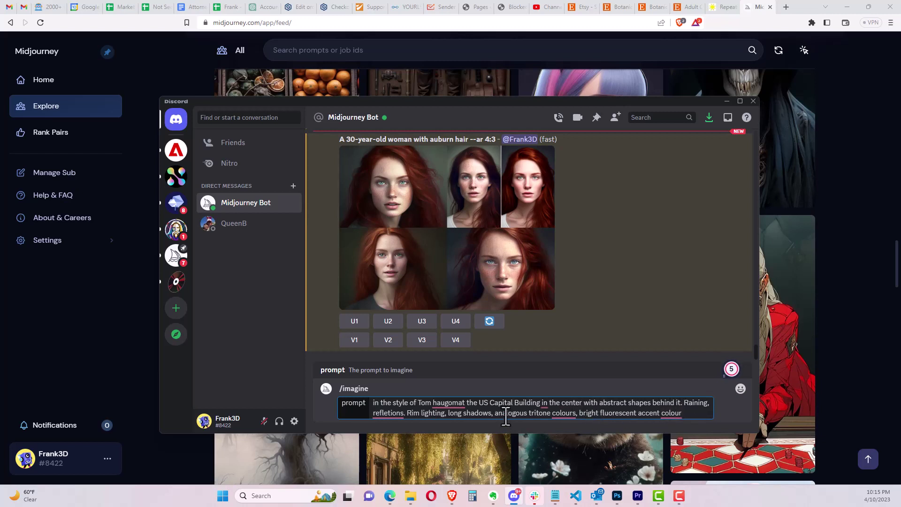
- Append the parameters --ar 9:16 --s 750 --q 2 --v 5 to the US Capital Building prompt and submit it
right_click(670, 414)
left_click(689, 414)
type("--ar 9:16")
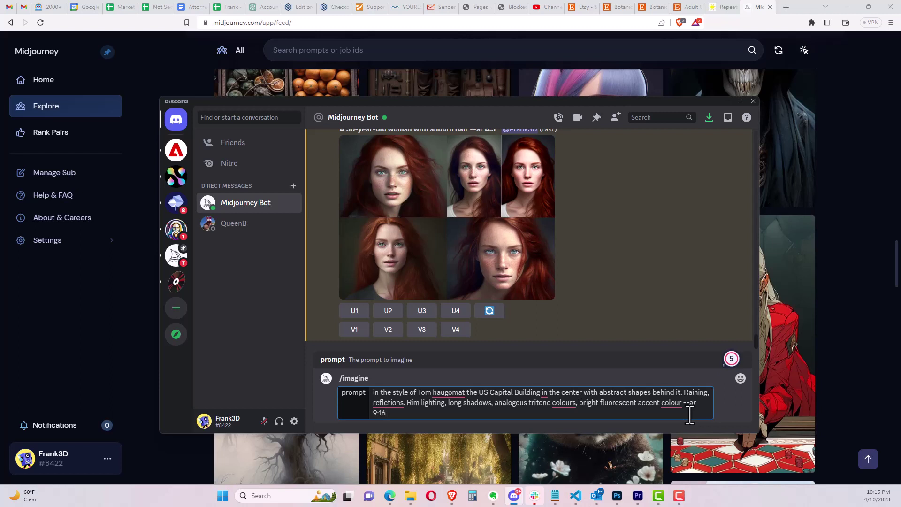
type("--s 750")
type("-v 5")
key("Return")
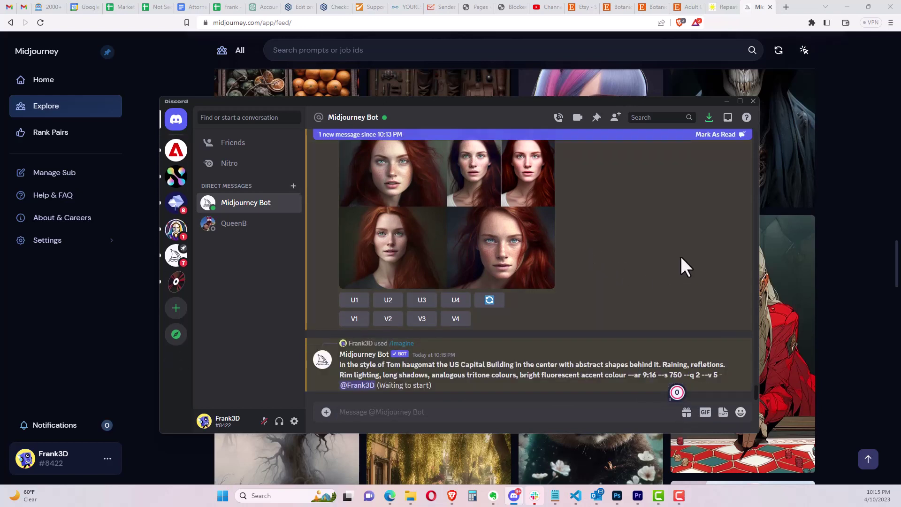
- Minimize the Midjourney feed window, open the generated Capitol image grid in the browser and maximize its window
left_click(847, 6)
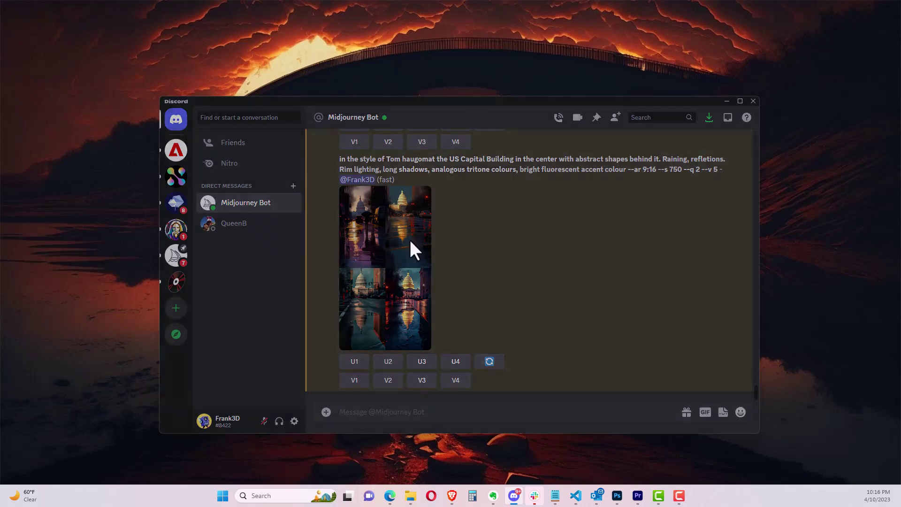
left_click(411, 245)
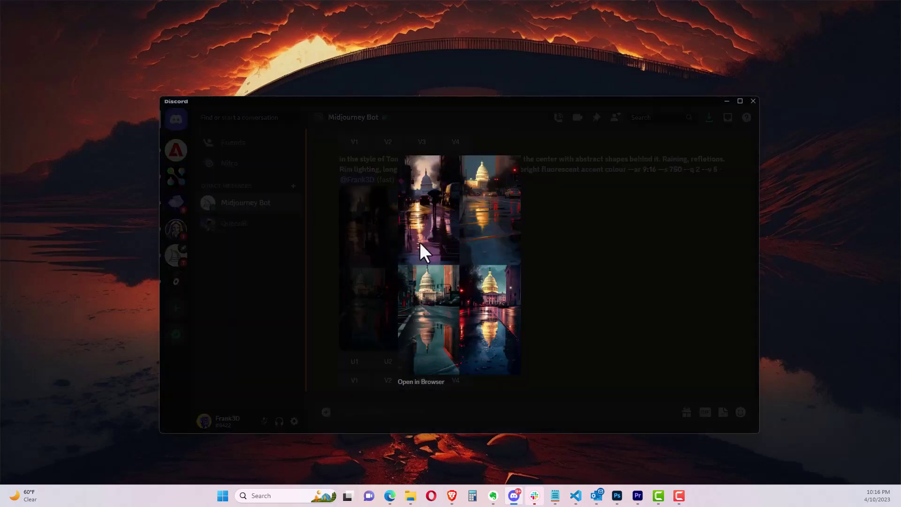
left_click(428, 383)
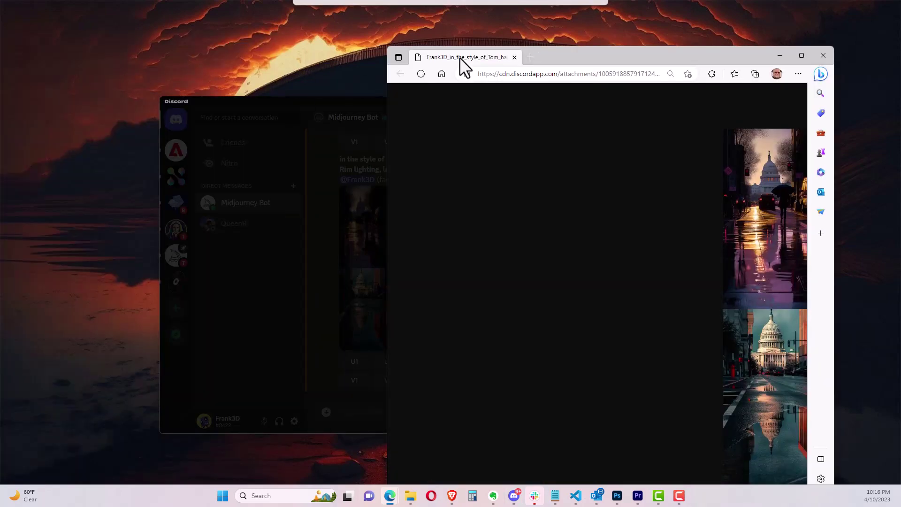
left_click_drag(460, 57, 323, 43)
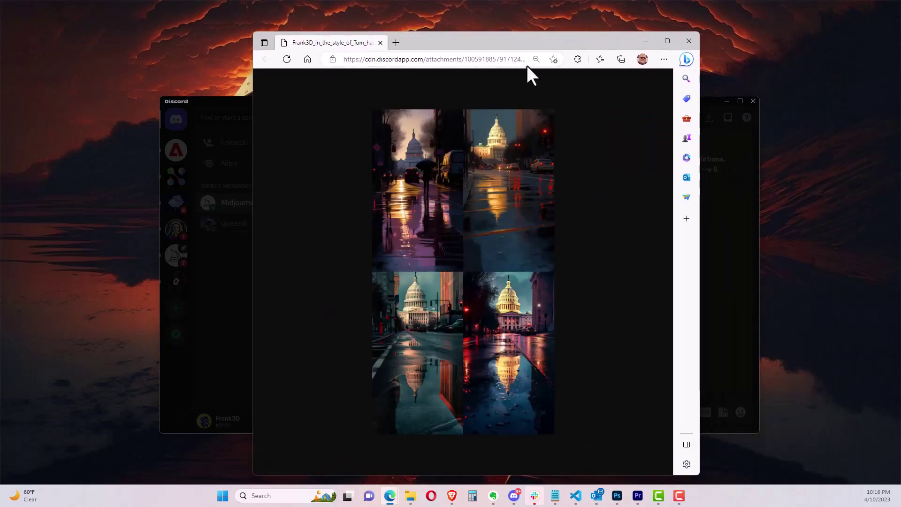
left_click(668, 41)
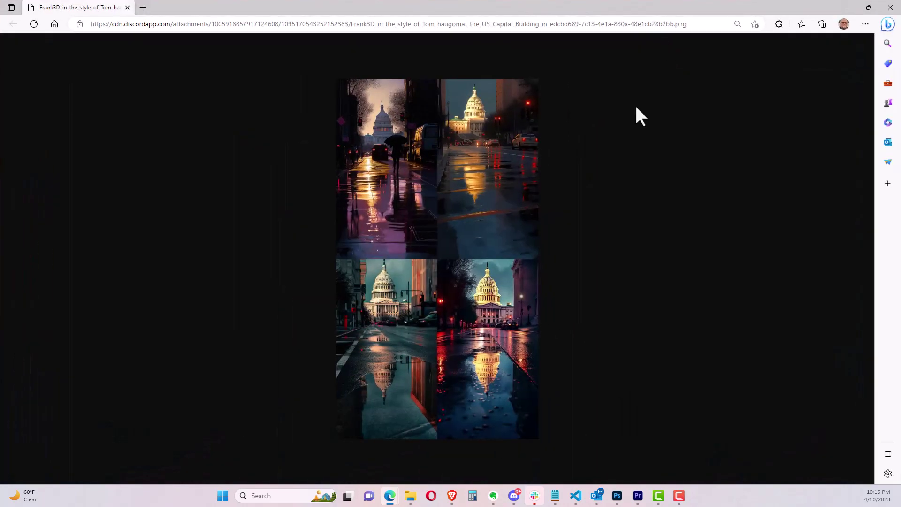
- Examine all four Capitol images at full size, comparing their wet-street reflections, lighting and accent colours
left_click(479, 258)
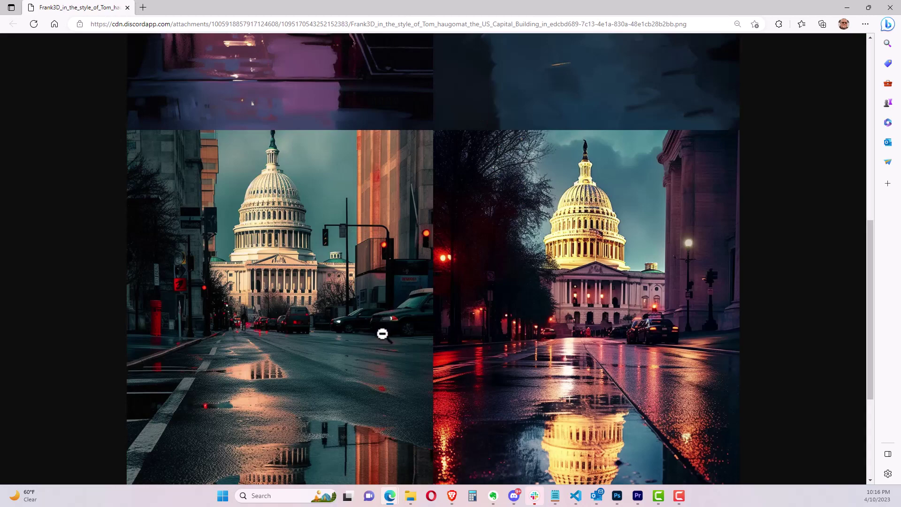
scroll(367, 335, "down", 4)
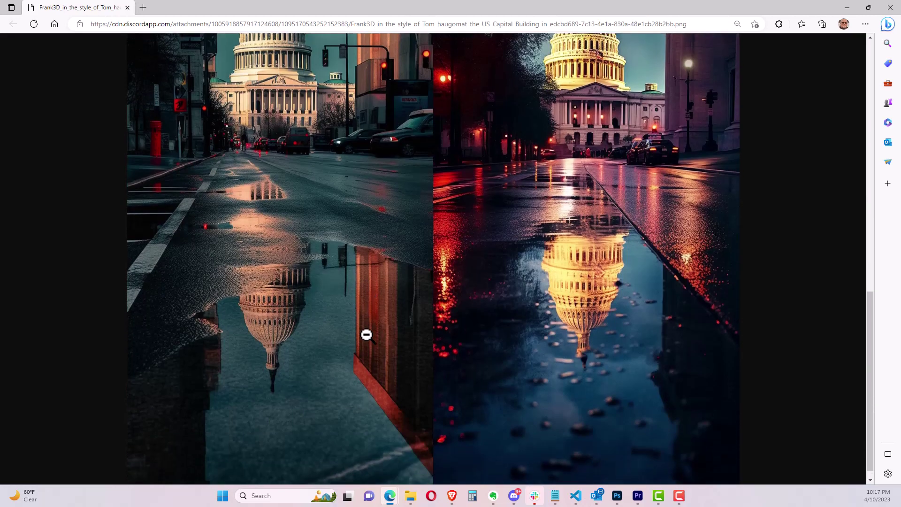
scroll(362, 323, "up", 3)
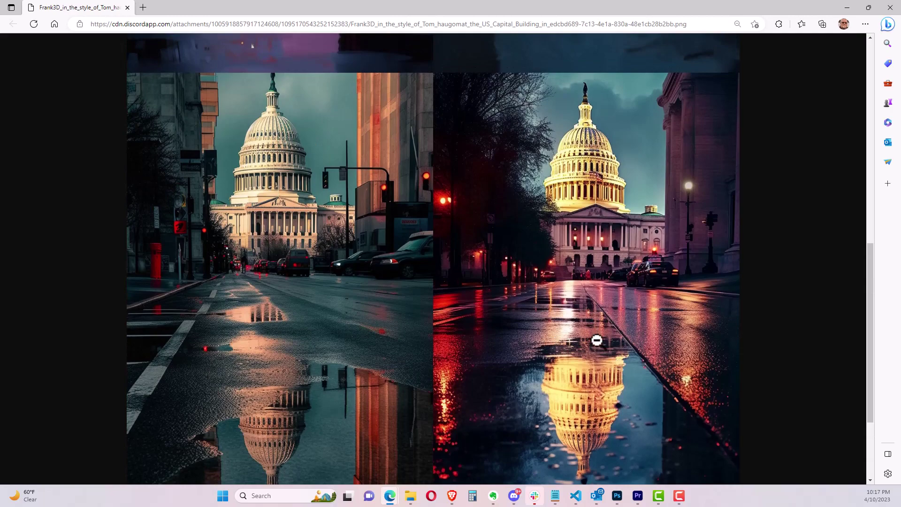
scroll(638, 364, "down", 1)
scroll(638, 365, "down", 2)
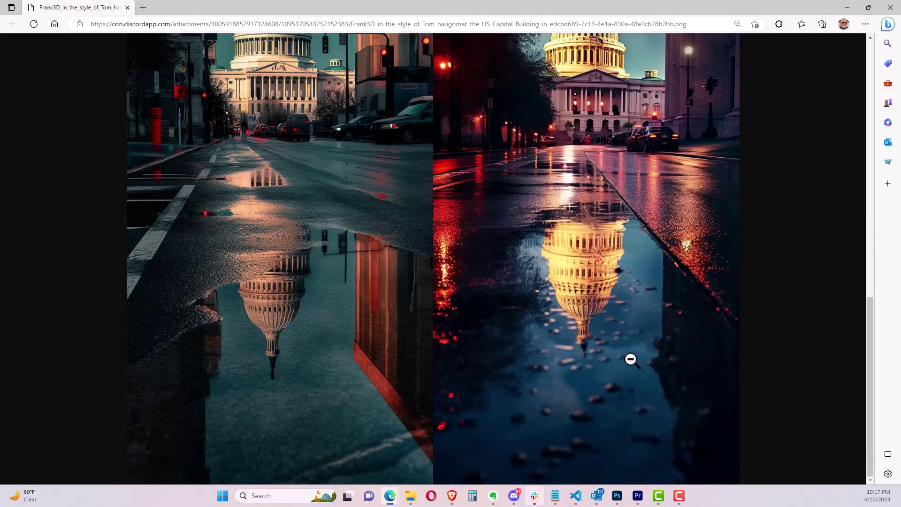
scroll(585, 339, "up", 10)
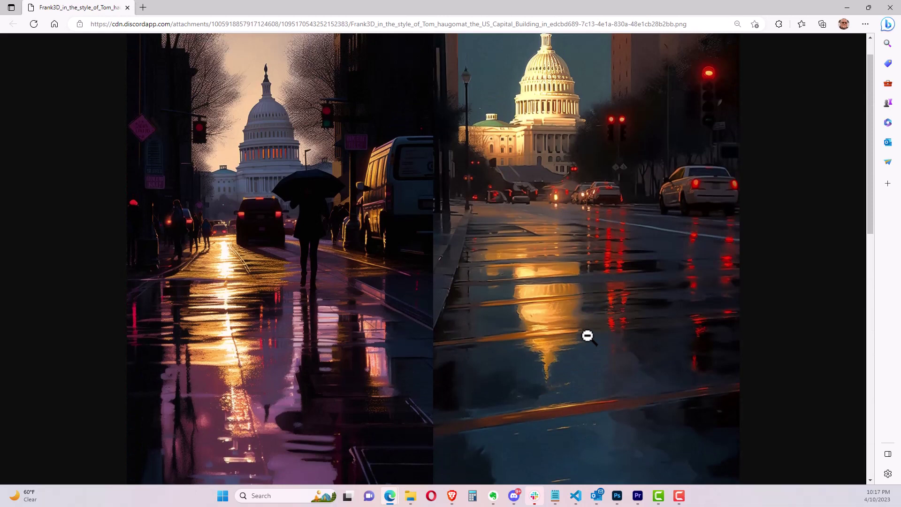
scroll(587, 336, "up", 1)
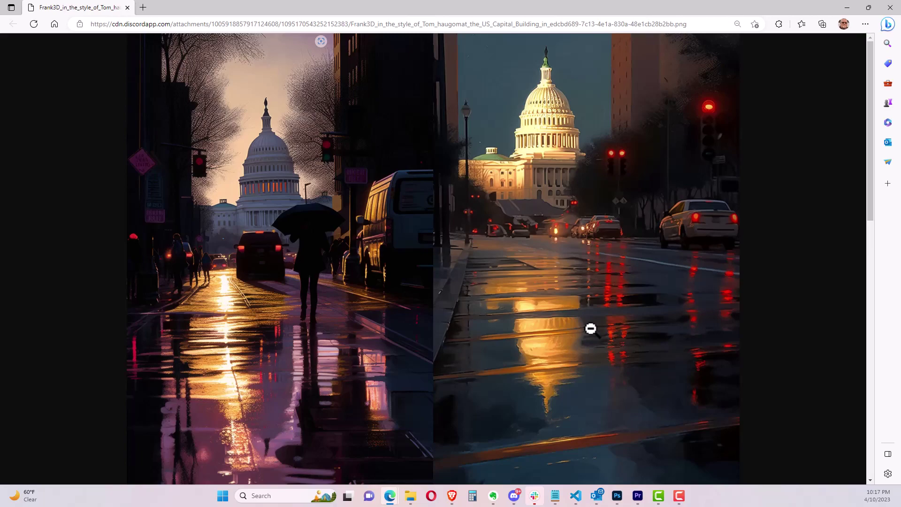
scroll(590, 328, "down", 3)
scroll(591, 328, "up", 3)
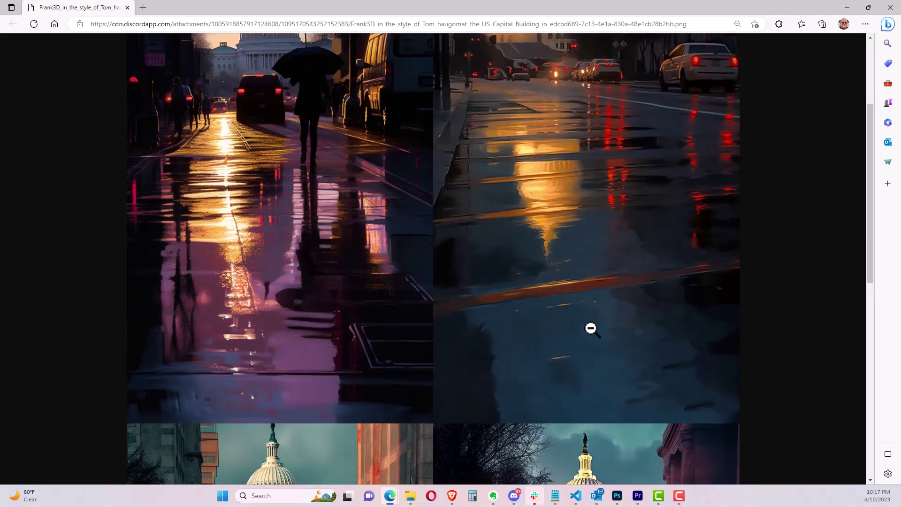
scroll(590, 330, "down", 5)
scroll(589, 330, "down", 5)
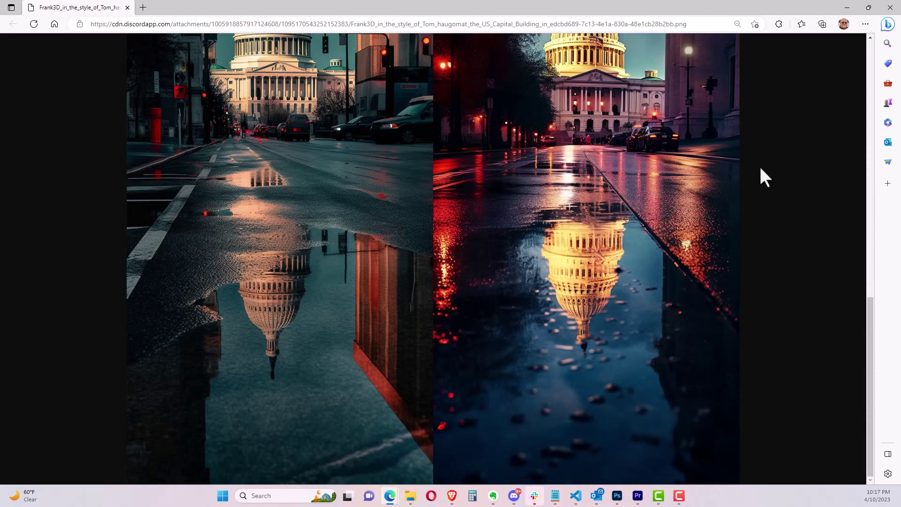
- Minimize the image browser, Discord and Notepad windows, and bring the Discord chat with the Midjourney Bot back up
left_click(844, 7)
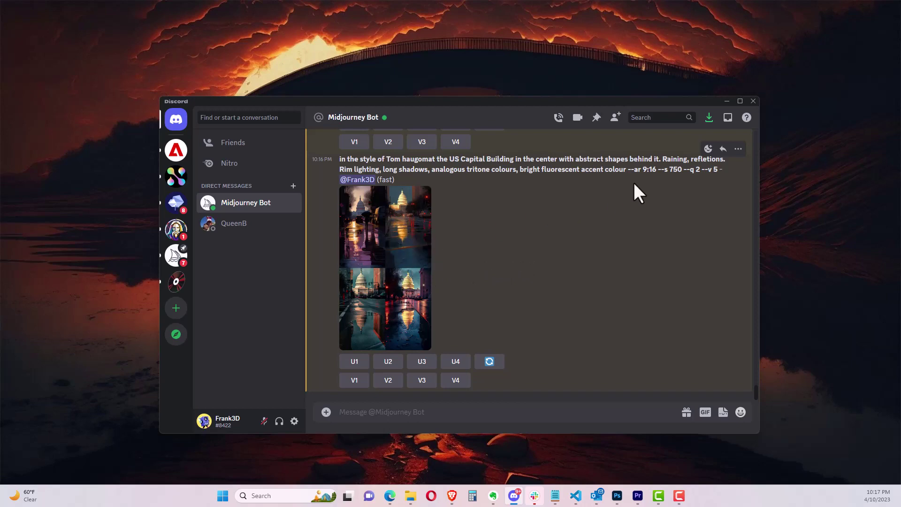
left_click(727, 101)
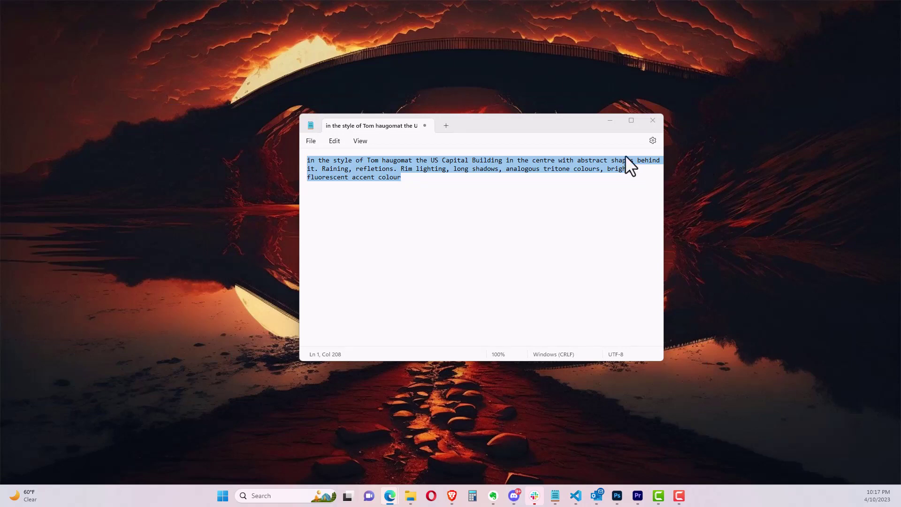
left_click(611, 123)
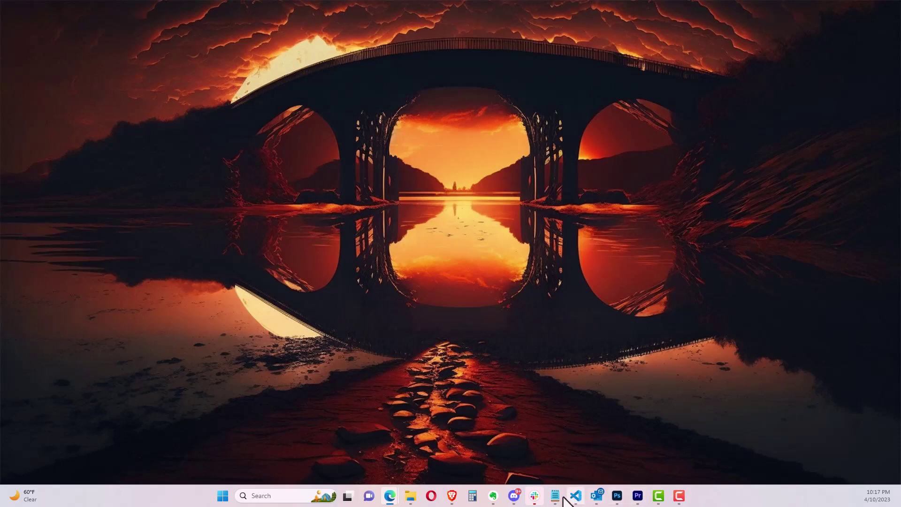
left_click(514, 499)
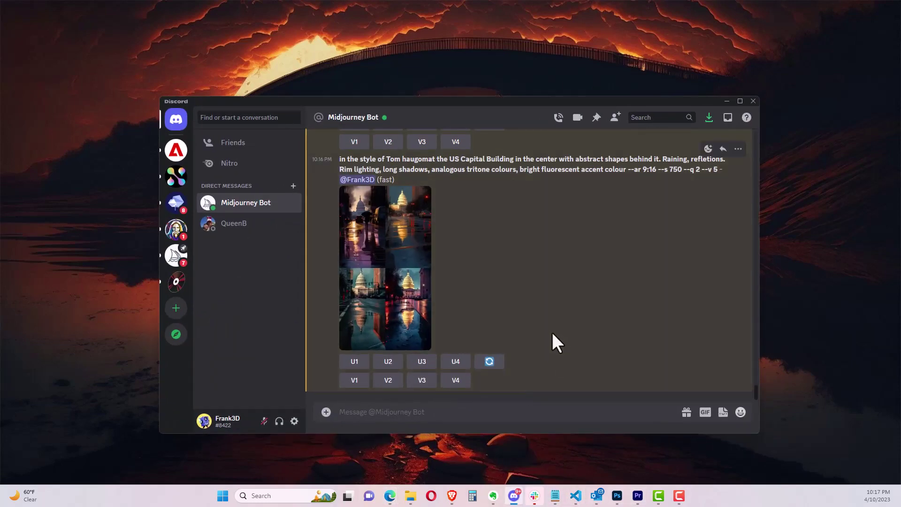